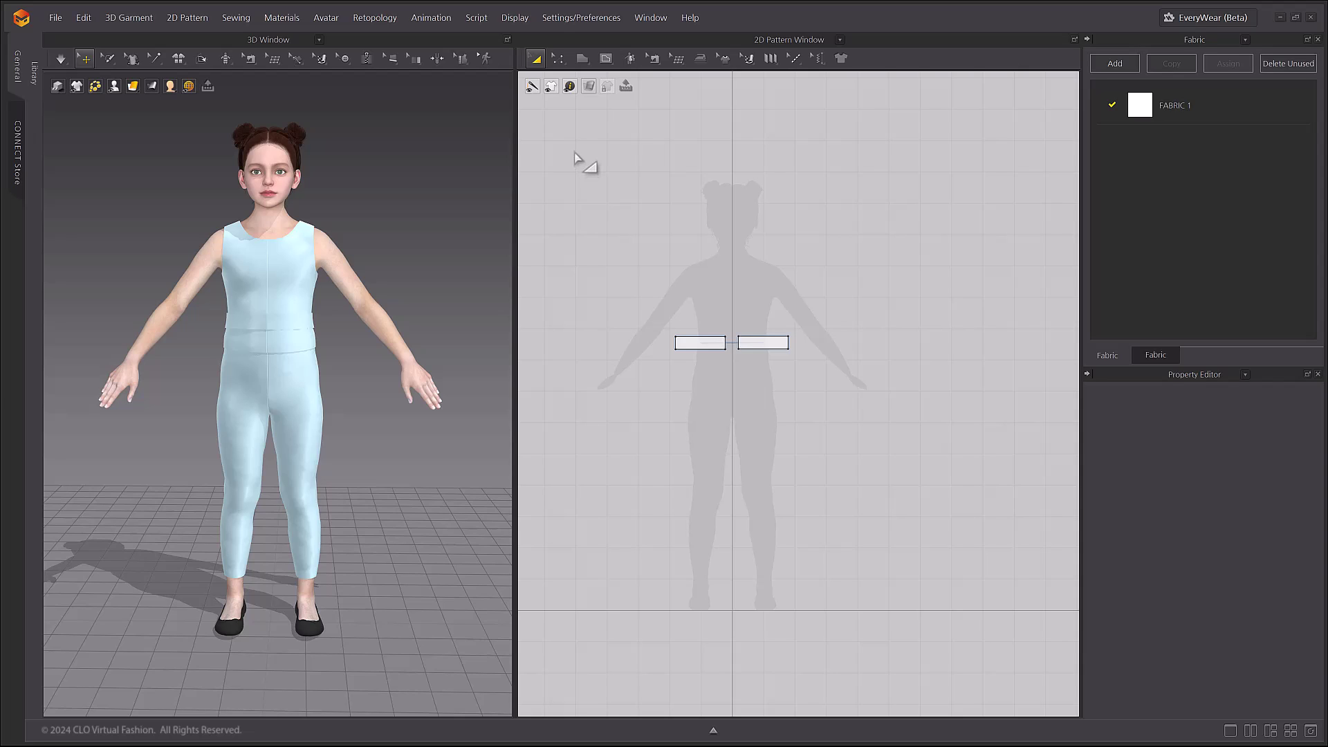
# Create a circular pattern with a radius of about 797 mm centred at the avatar's waist between the two waistband pieces.
pyautogui.click(580, 59)
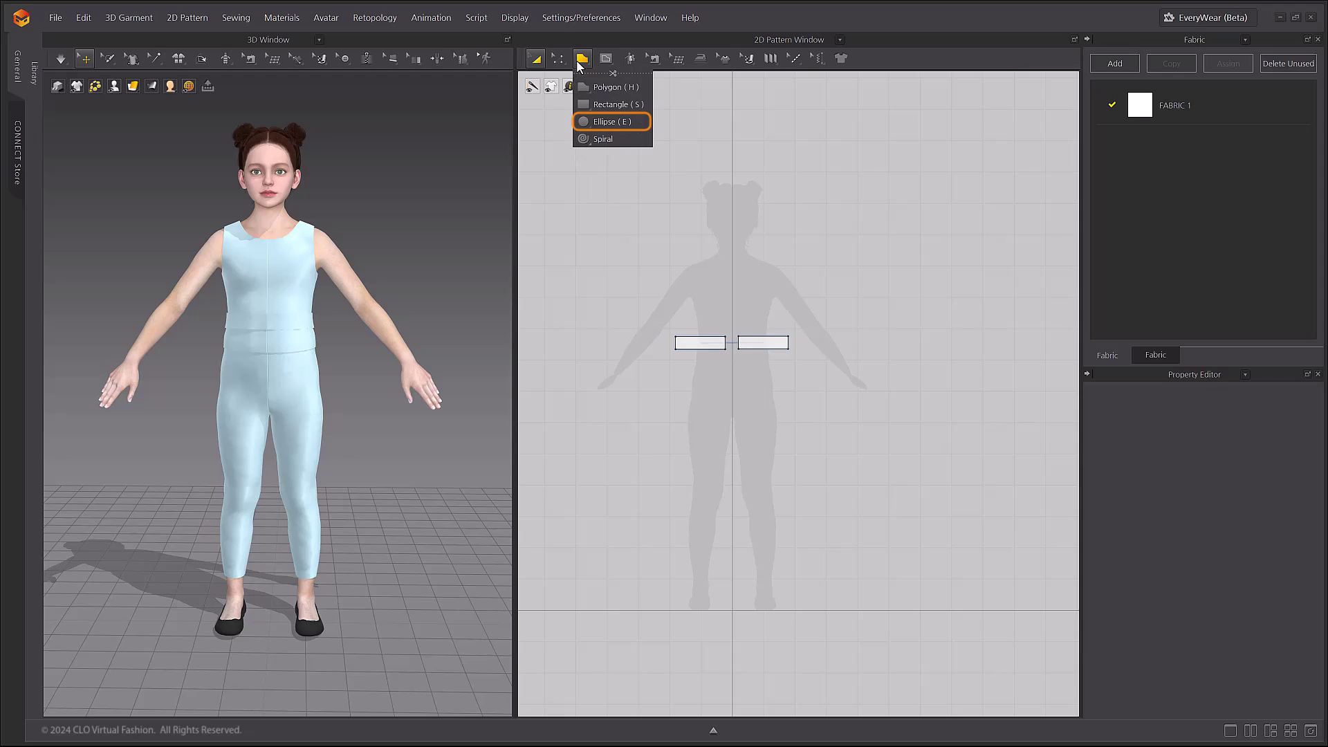
pyautogui.click(604, 122)
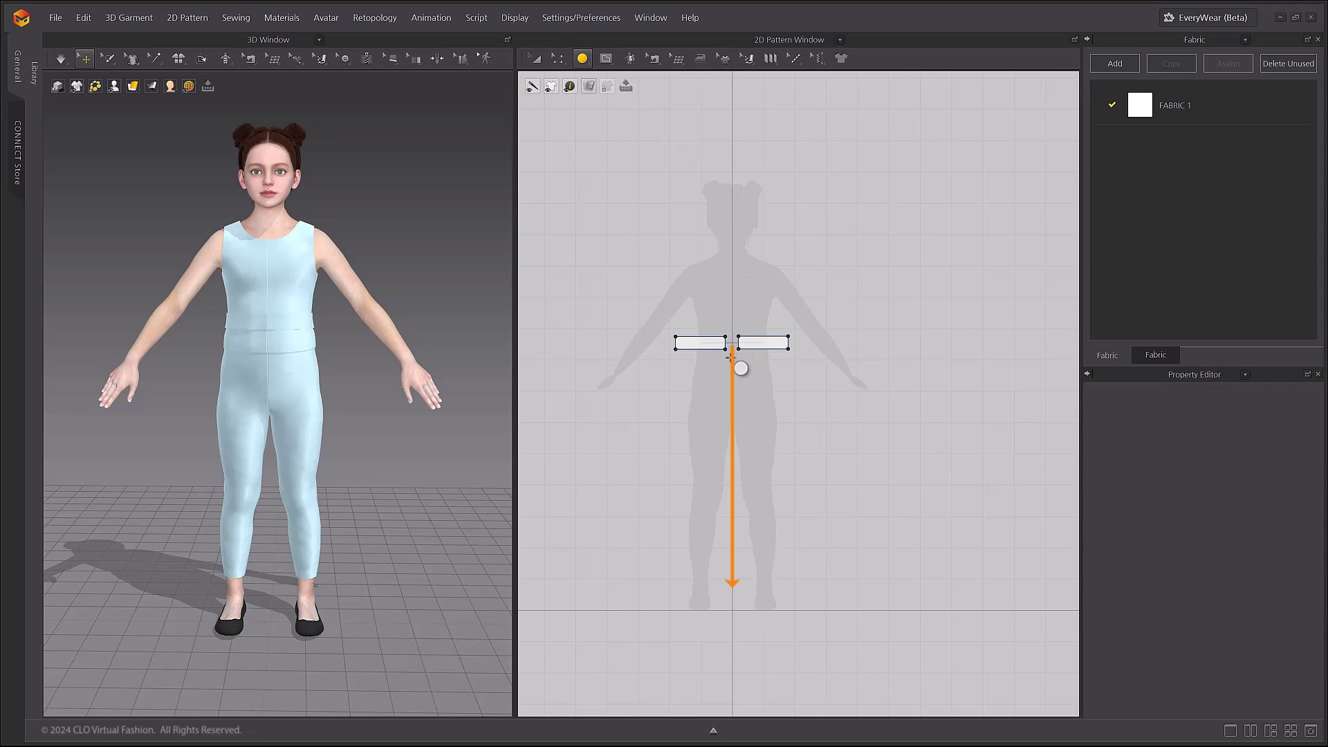
pyautogui.moveTo(732, 352); pyautogui.dragTo(981, 565)
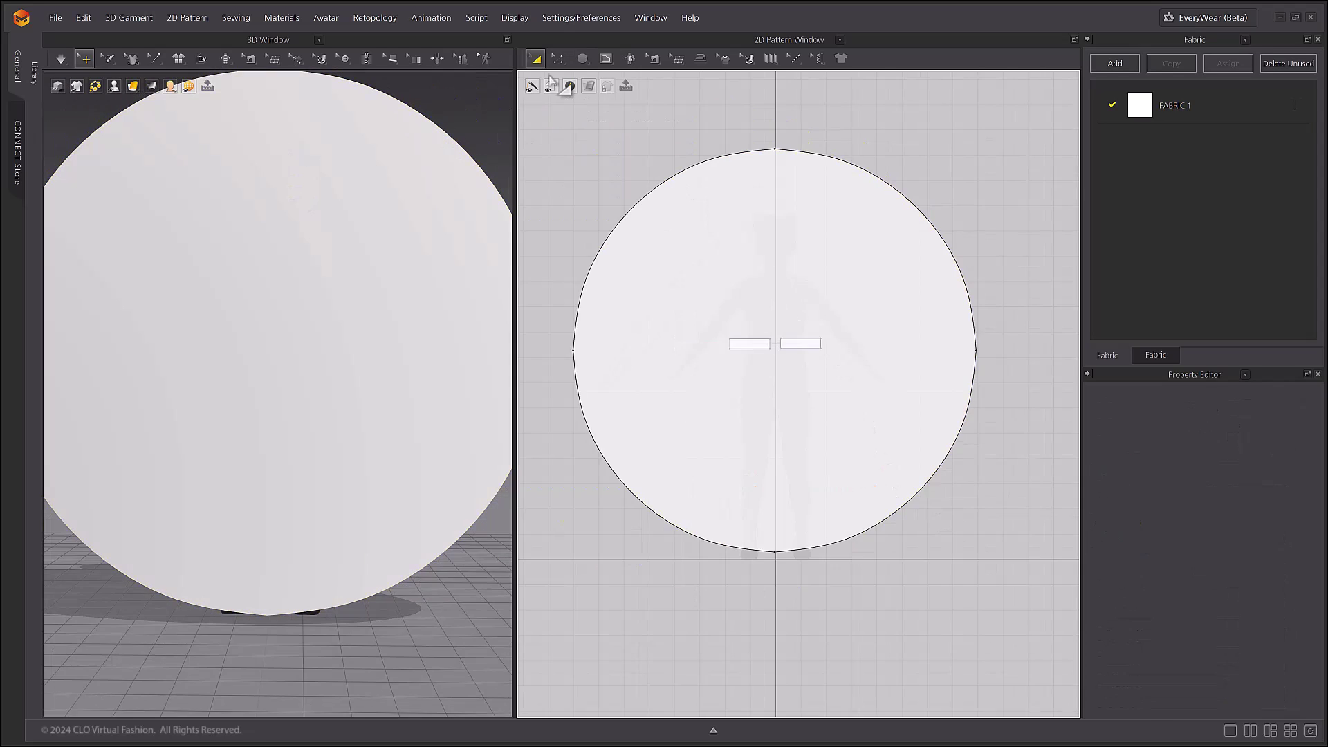
# Turn the circular pattern into a right half-circle by deleting the outline point on its left side.
pyautogui.click(559, 60)
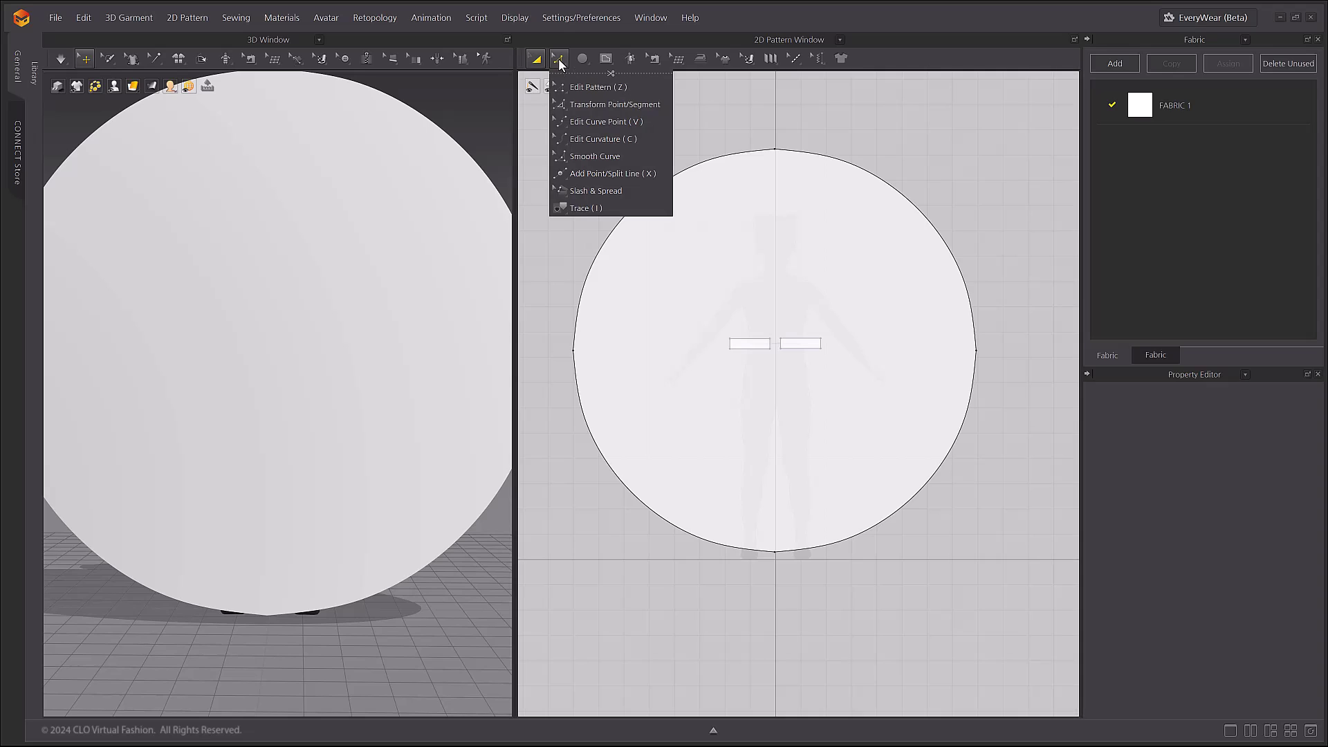
pyautogui.click(602, 104)
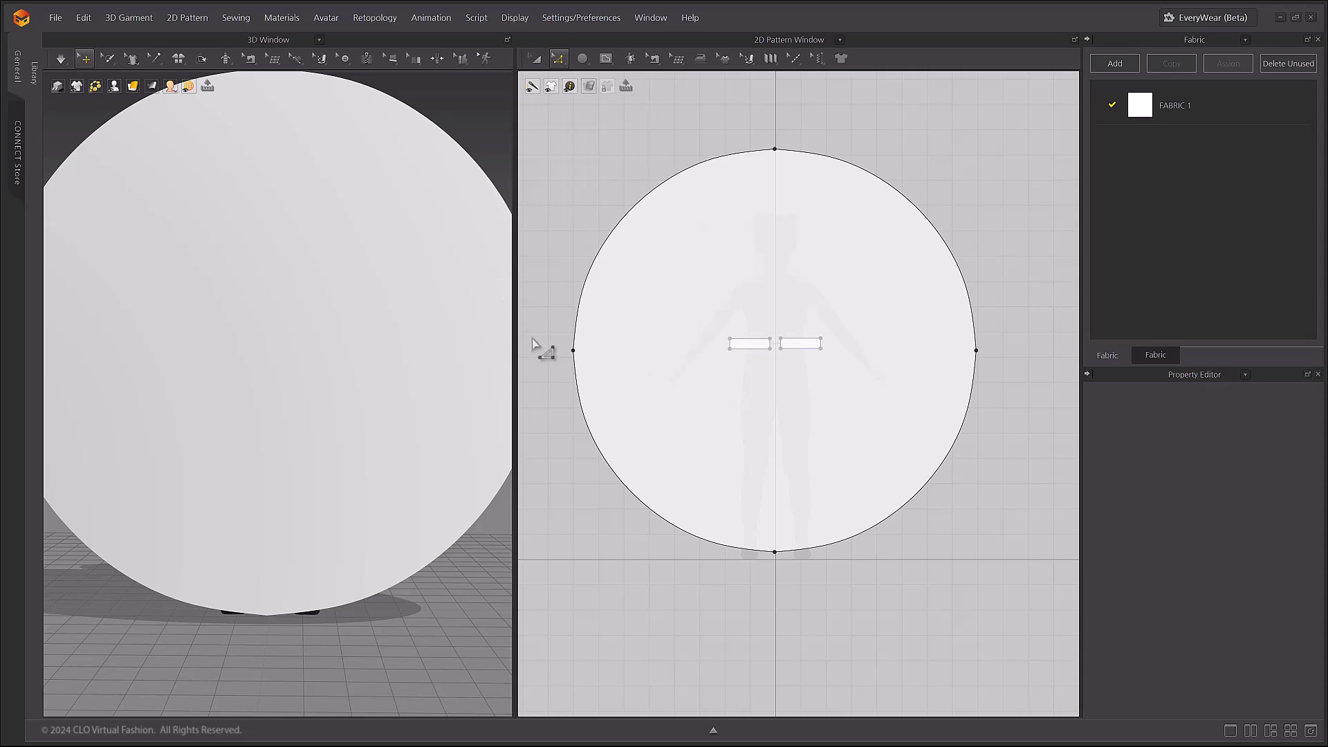
pyautogui.click(574, 350)
pyautogui.press('Delete')
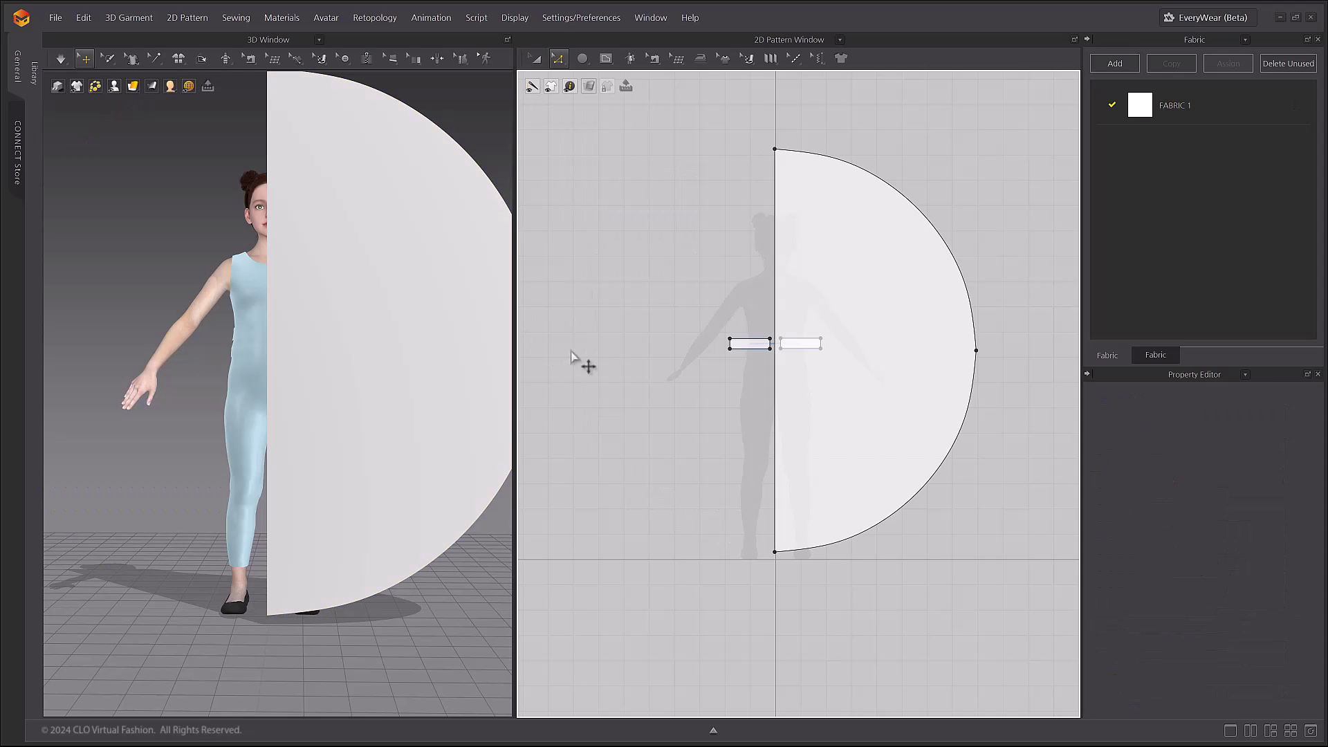
# Move the half-circle pattern down in the 2D layout so it sits just below the right waistband piece.
pyautogui.click(536, 58)
pyautogui.moveTo(803, 220); pyautogui.dragTo(809, 437)
pyautogui.moveTo(853, 575); pyautogui.dragTo(834, 528, button='middle')
pyautogui.click(700, 467)
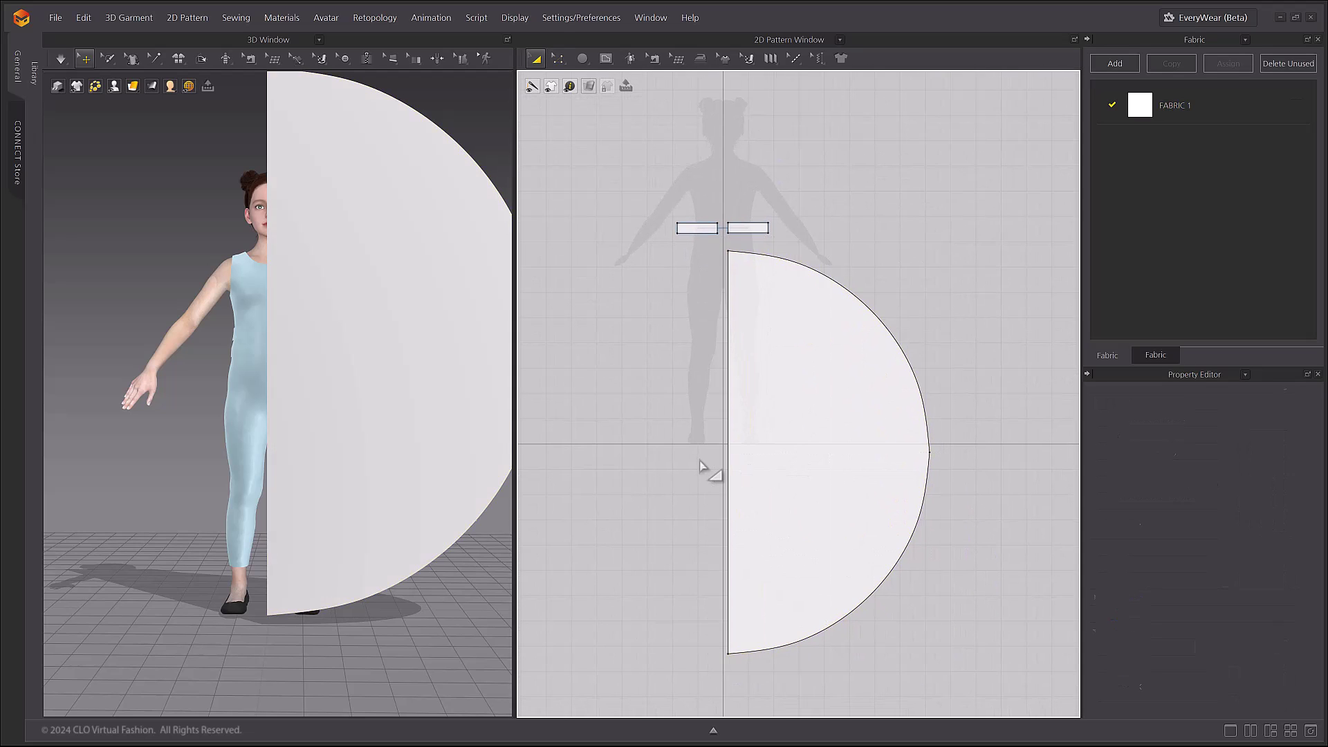
# Add a point at the midpoint of the half-circle's straight edge, splitting it into two 797.3 mm halves.
pyautogui.click(558, 59)
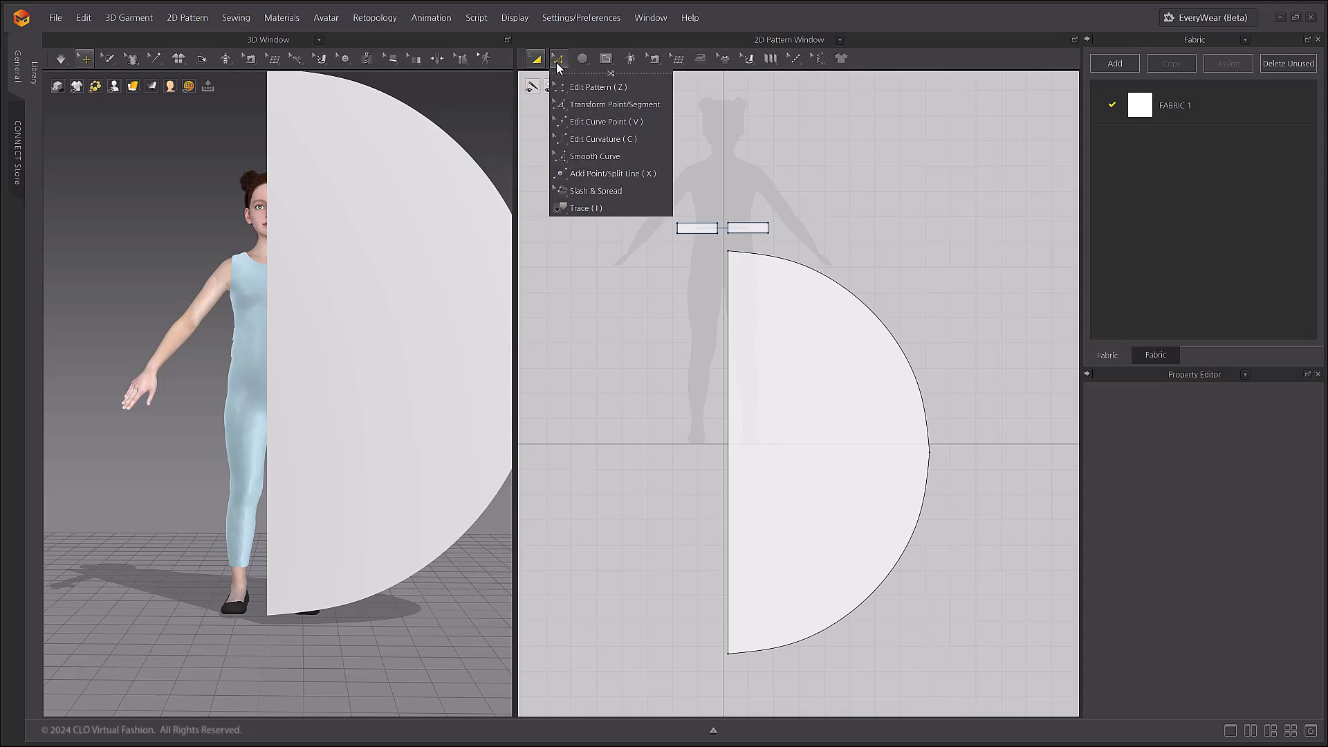
pyautogui.click(579, 178)
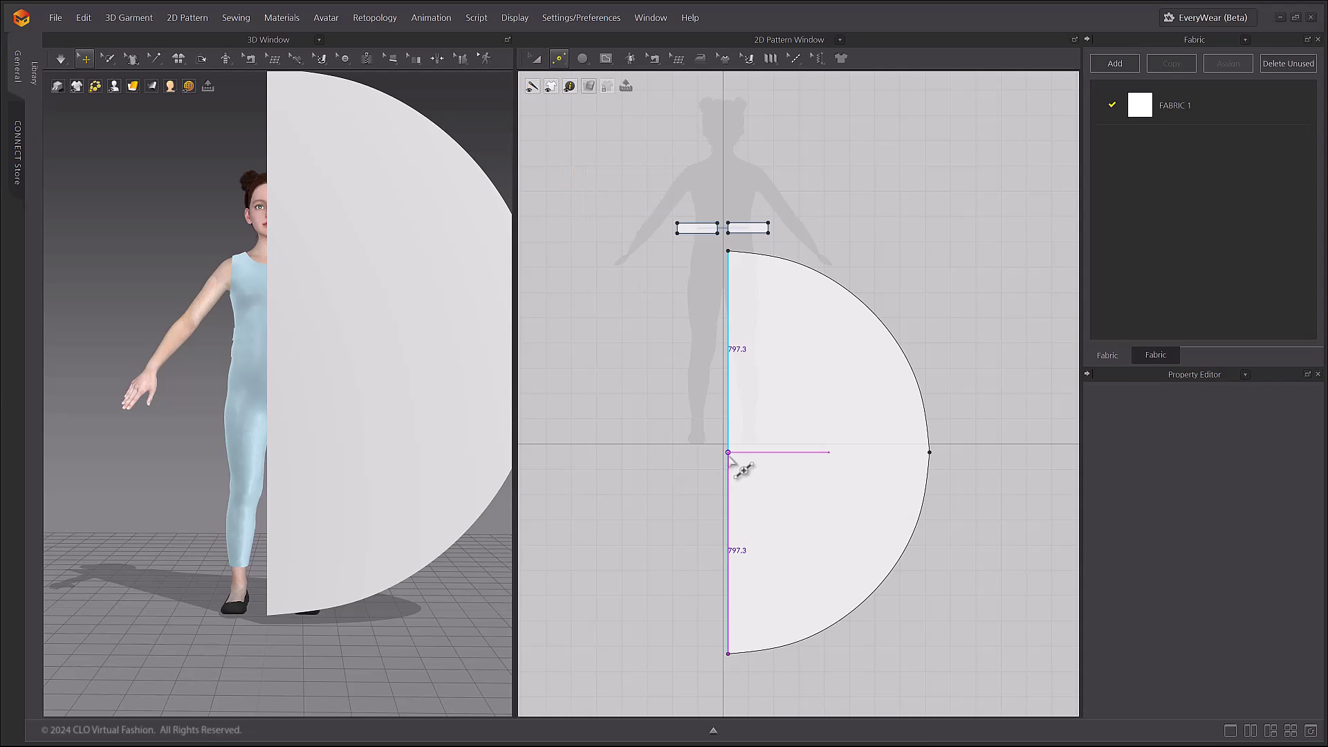
pyautogui.click(729, 453)
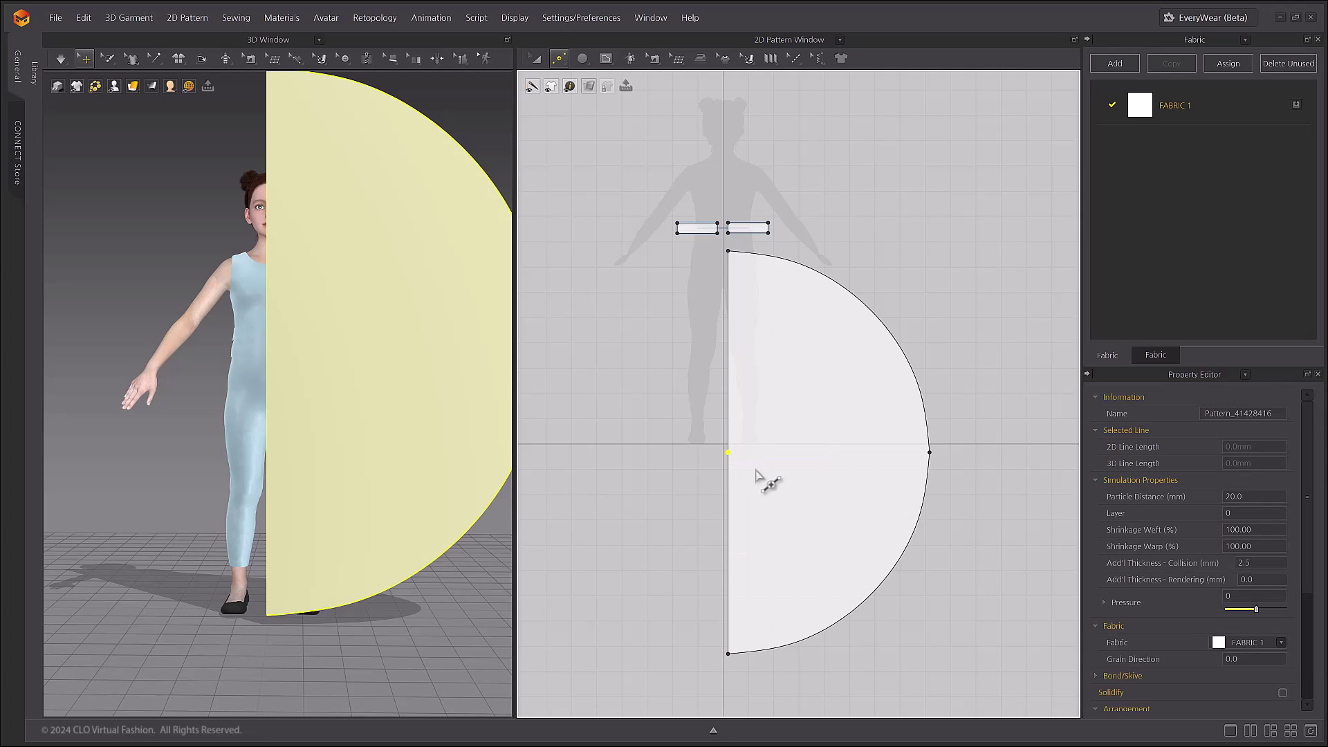
# Draw an internal circle about 644 mm in circumference, centred on the midpoint of the half-circle's straight edge.
pyautogui.click(605, 59)
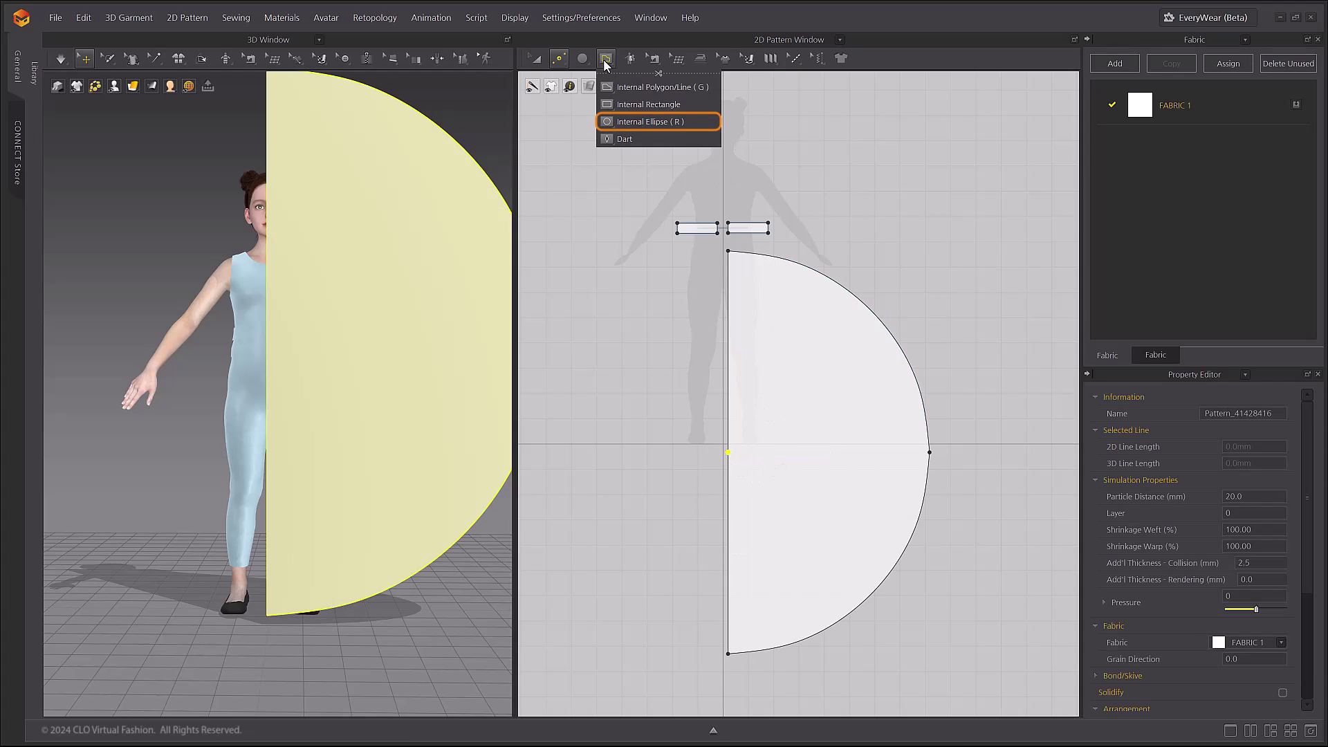
pyautogui.click(645, 122)
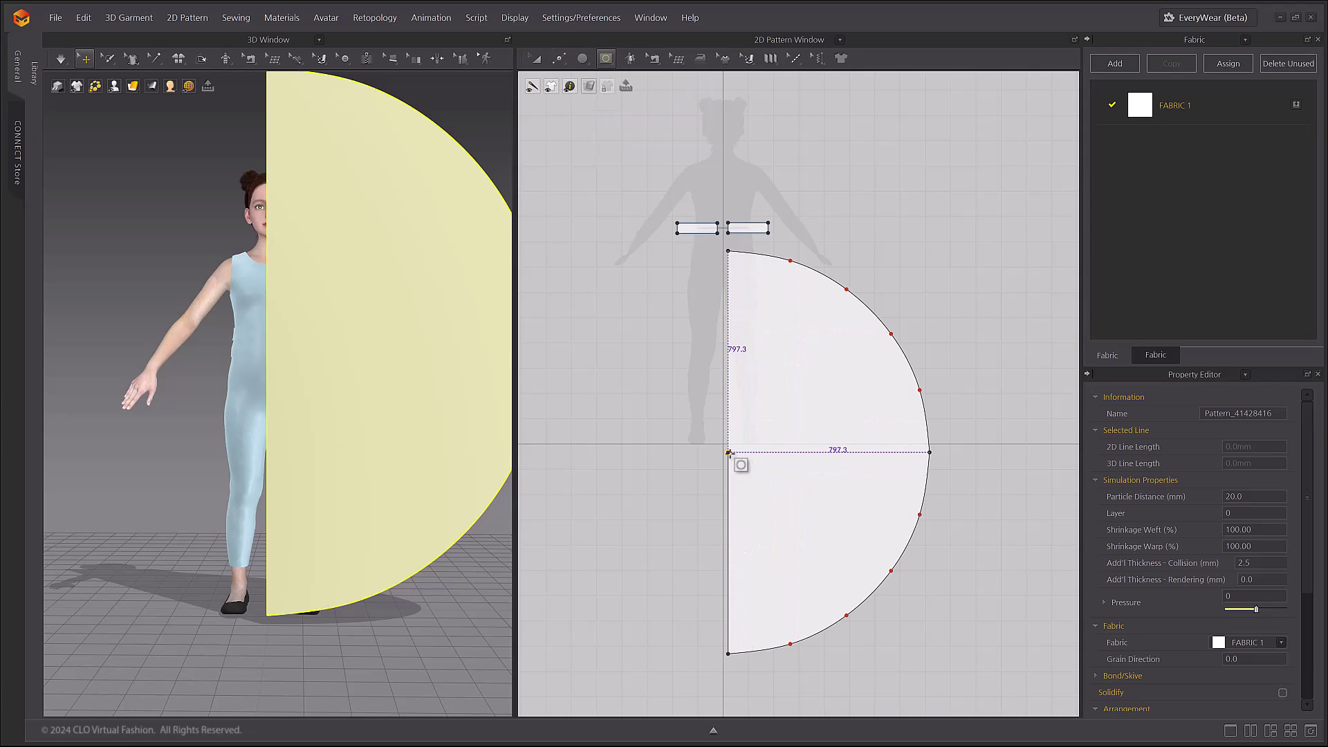
pyautogui.keyDown('ctrl'); pyautogui.keyDown('shift'); pyautogui.moveTo(728, 451); pyautogui.dragTo(754, 472); pyautogui.keyUp('shift'); pyautogui.keyUp('ctrl')
pyautogui.click(536, 58)
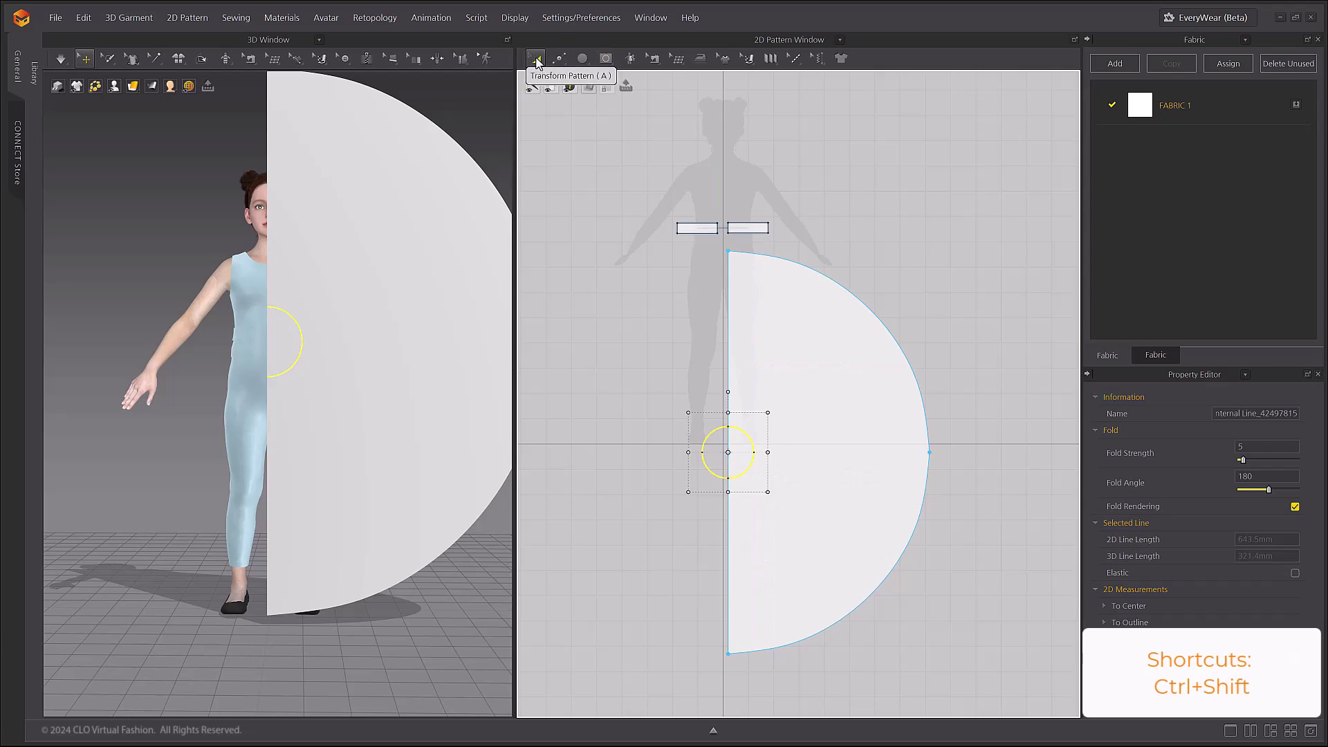
pyautogui.click(626, 367)
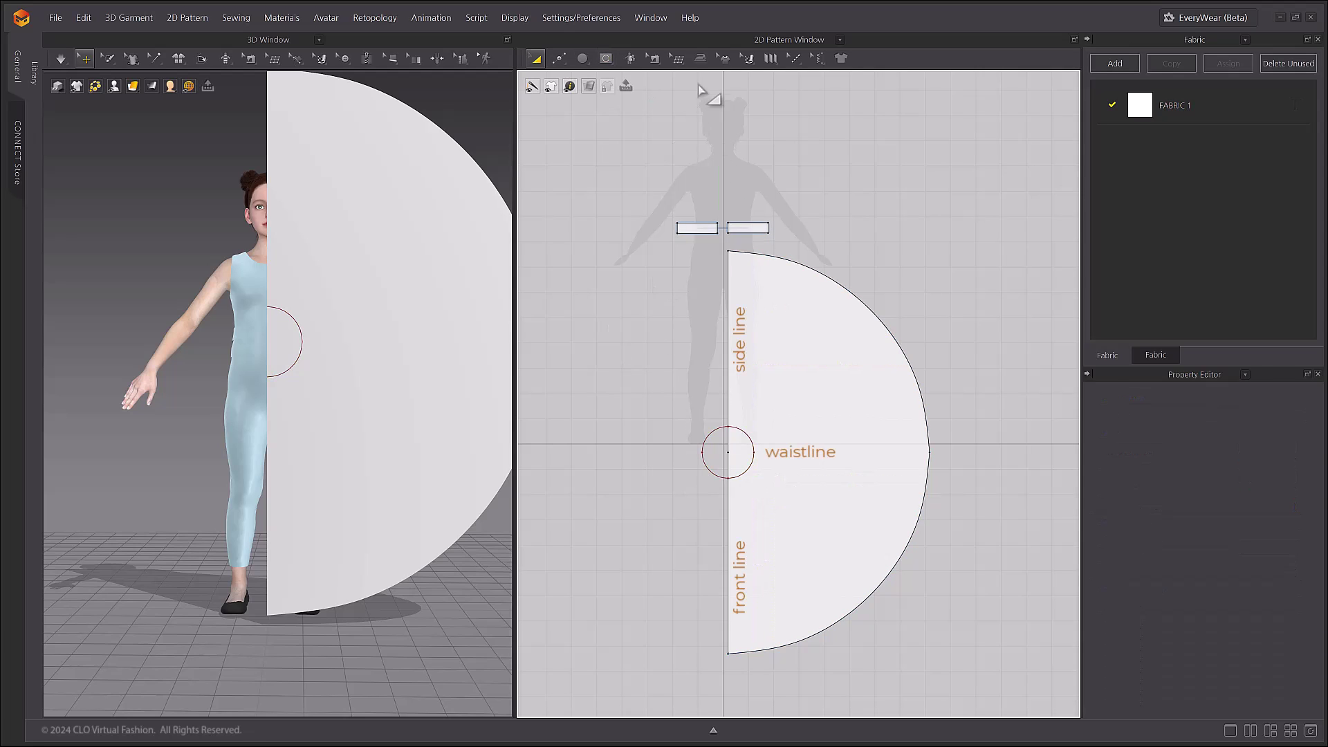
# Free-sew the lower edge of the right waistband piece to the right half of the internal waistline circle.
pyautogui.click(654, 58)
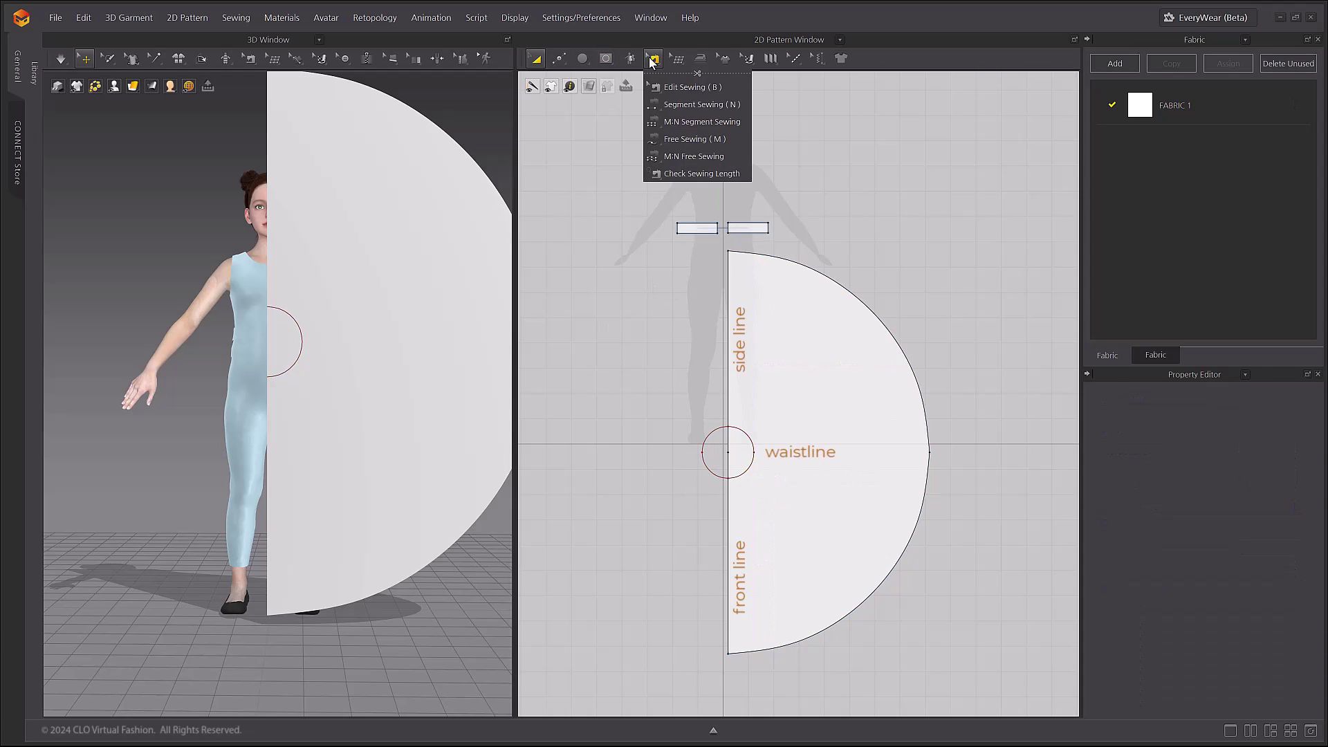
pyautogui.click(682, 139)
pyautogui.click(770, 236)
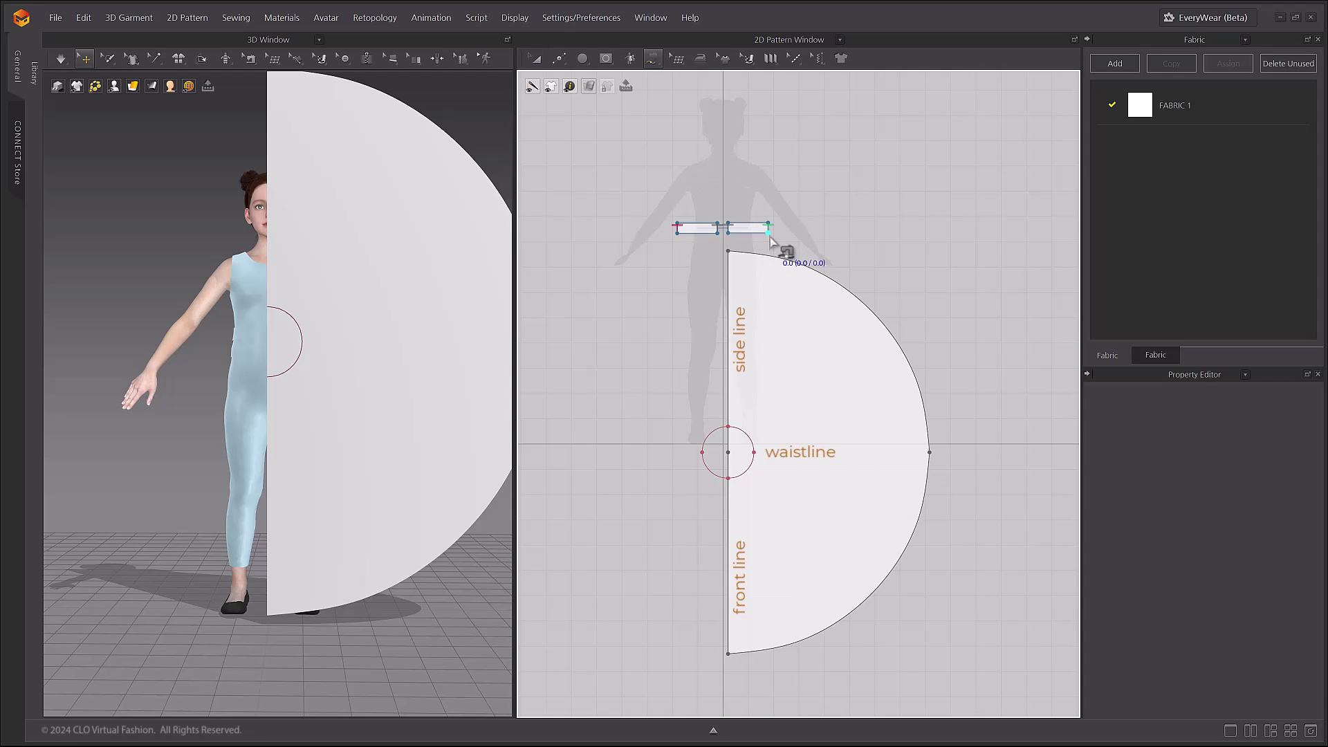
pyautogui.click(728, 427)
pyautogui.click(732, 478)
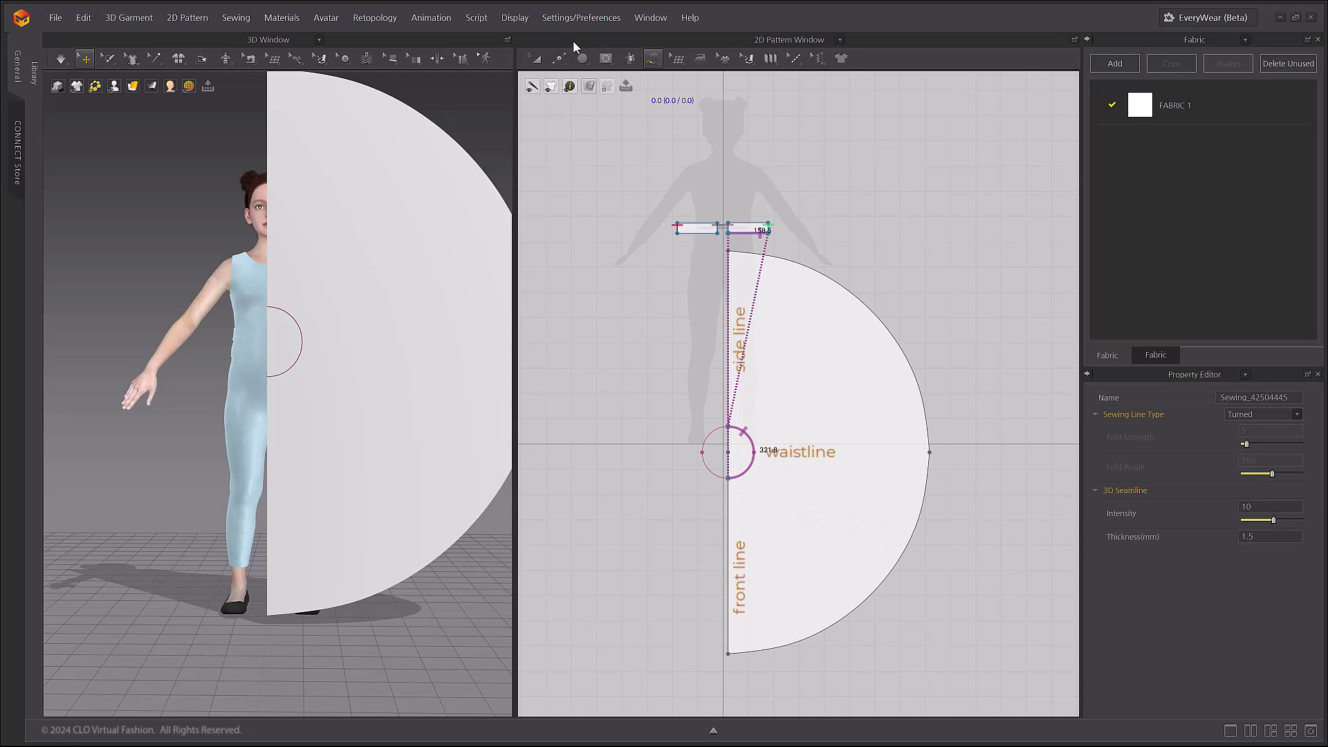
pyautogui.click(537, 60)
# Tilt and place the half-circle panel around the avatar's waist in 3D, and simulate it to drape from the waistband.
pyautogui.click(384, 319)
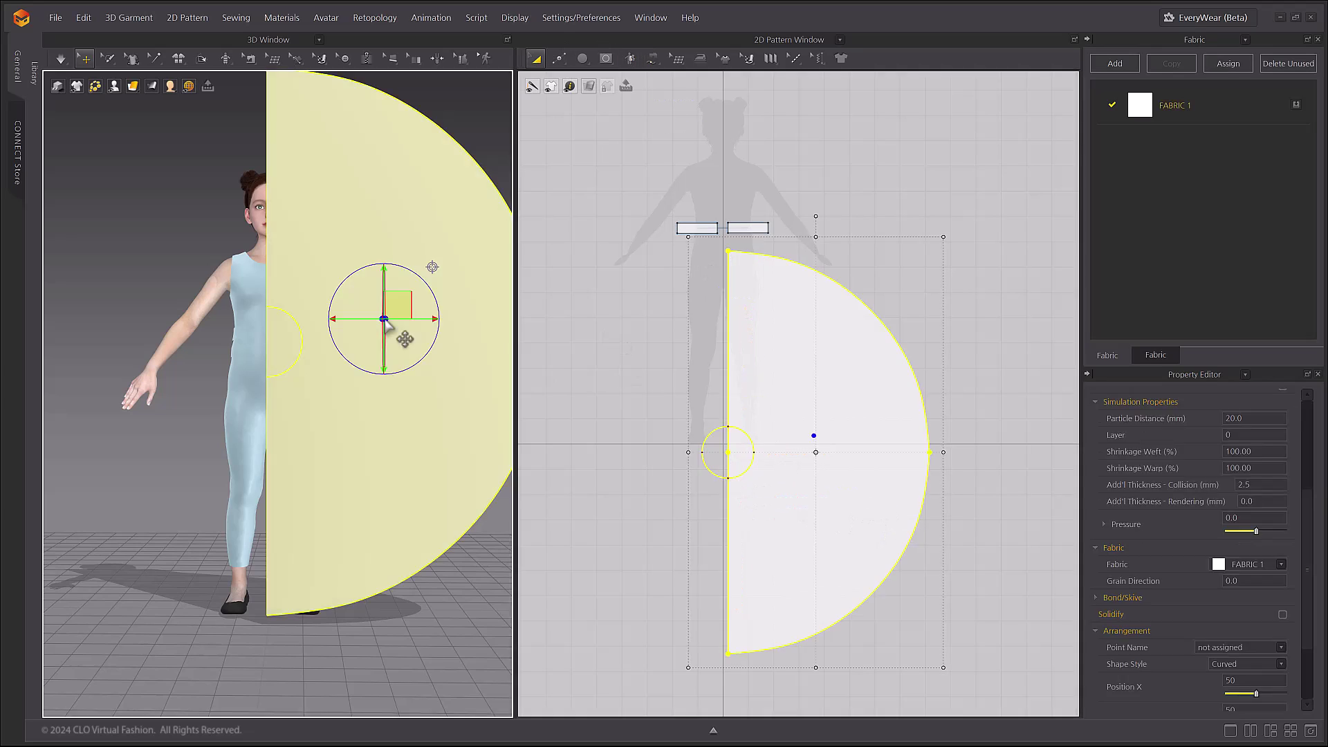
pyautogui.moveTo(385, 320); pyautogui.dragTo(350, 297, button='right')
pyautogui.moveTo(355, 309); pyautogui.dragTo(417, 425)
pyautogui.moveTo(368, 415); pyautogui.dragTo(398, 450, button='right')
pyautogui.moveTo(398, 449); pyautogui.dragTo(347, 440)
pyautogui.click(399, 236)
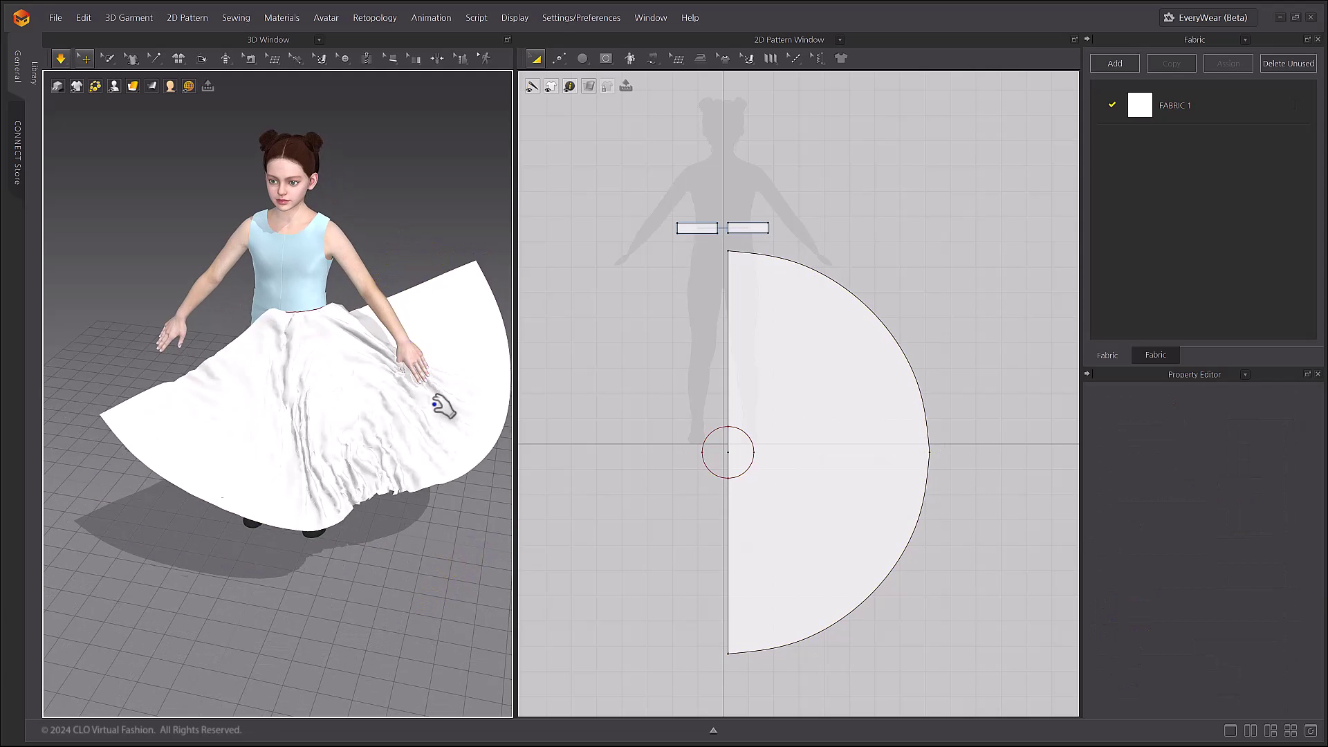
pyautogui.click(406, 388)
pyautogui.moveTo(406, 388); pyautogui.dragTo(383, 407, button='right')
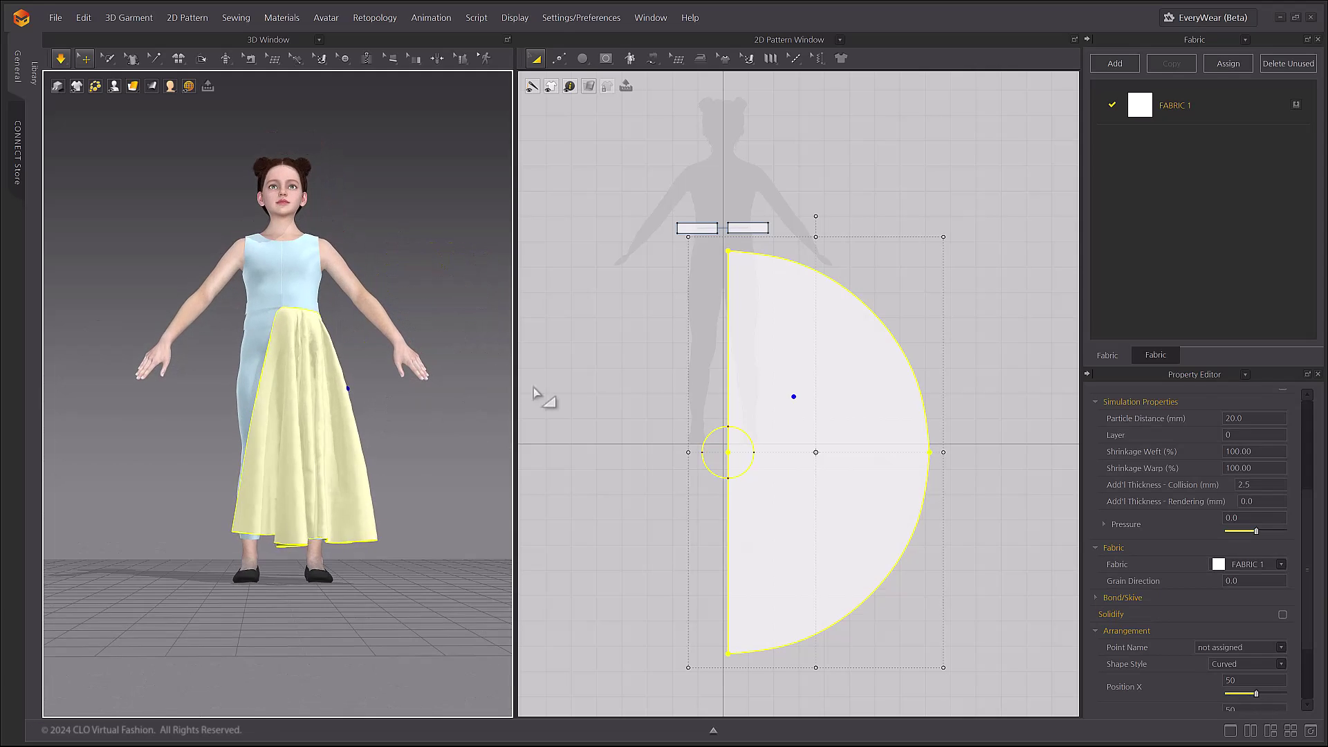
pyautogui.click(596, 388)
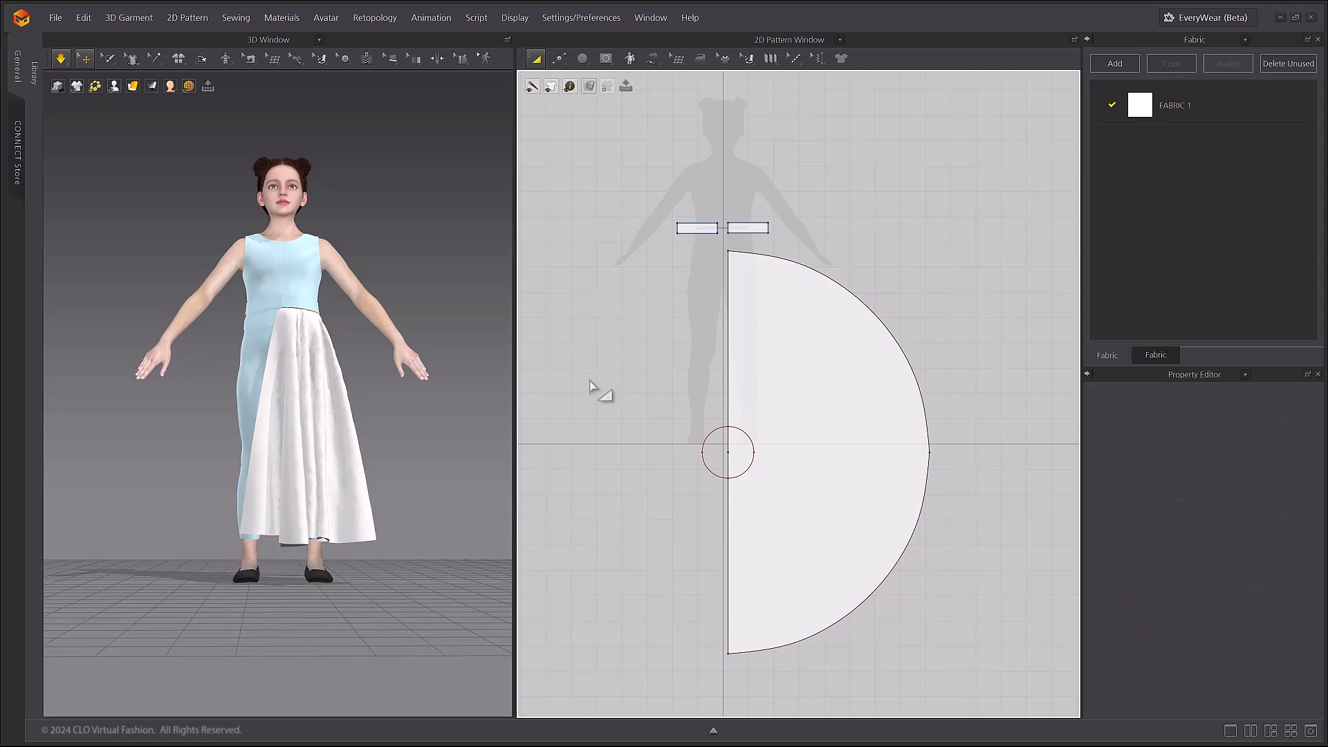
# Scale up the half-circle pattern slightly so its internal circle measures about 673 mm around, and stop the simulation.
pyautogui.click(819, 436)
pyautogui.moveTo(945, 669); pyautogui.dragTo(962, 689)
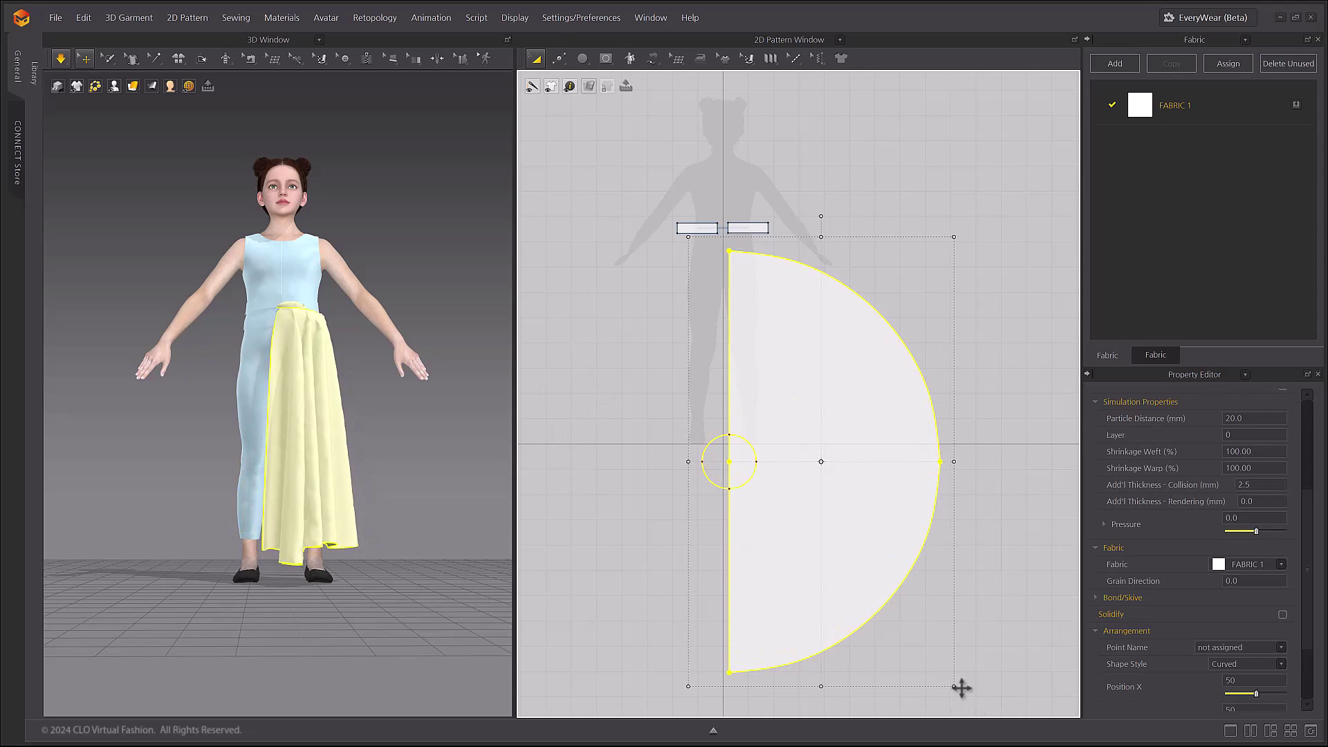
pyautogui.scroll(-2, 571, 613)
pyautogui.moveTo(471, 574); pyautogui.dragTo(406, 578, button='right')
pyautogui.click(425, 504)
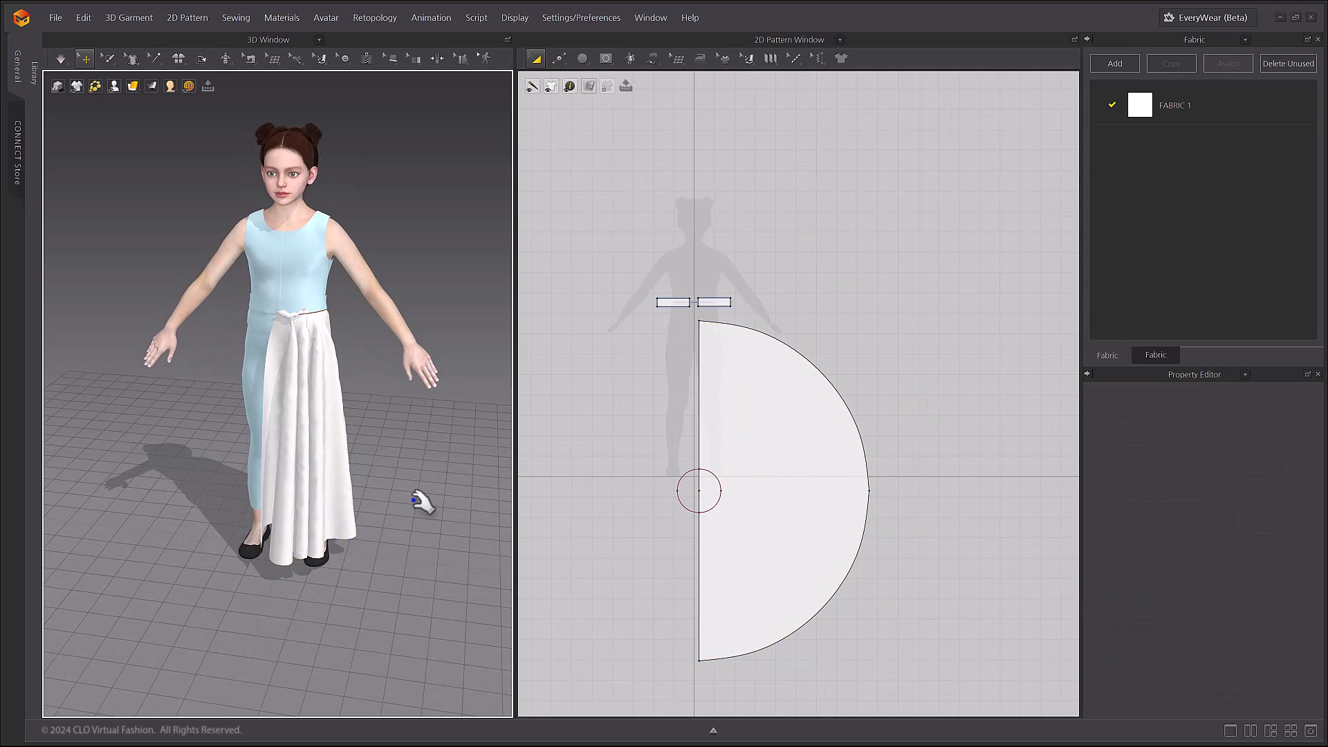
# Reset the 3D arrangement of the draped panel and reposition it flat and tilted outward beside the avatar's waist.
pyautogui.rightClick(313, 411)
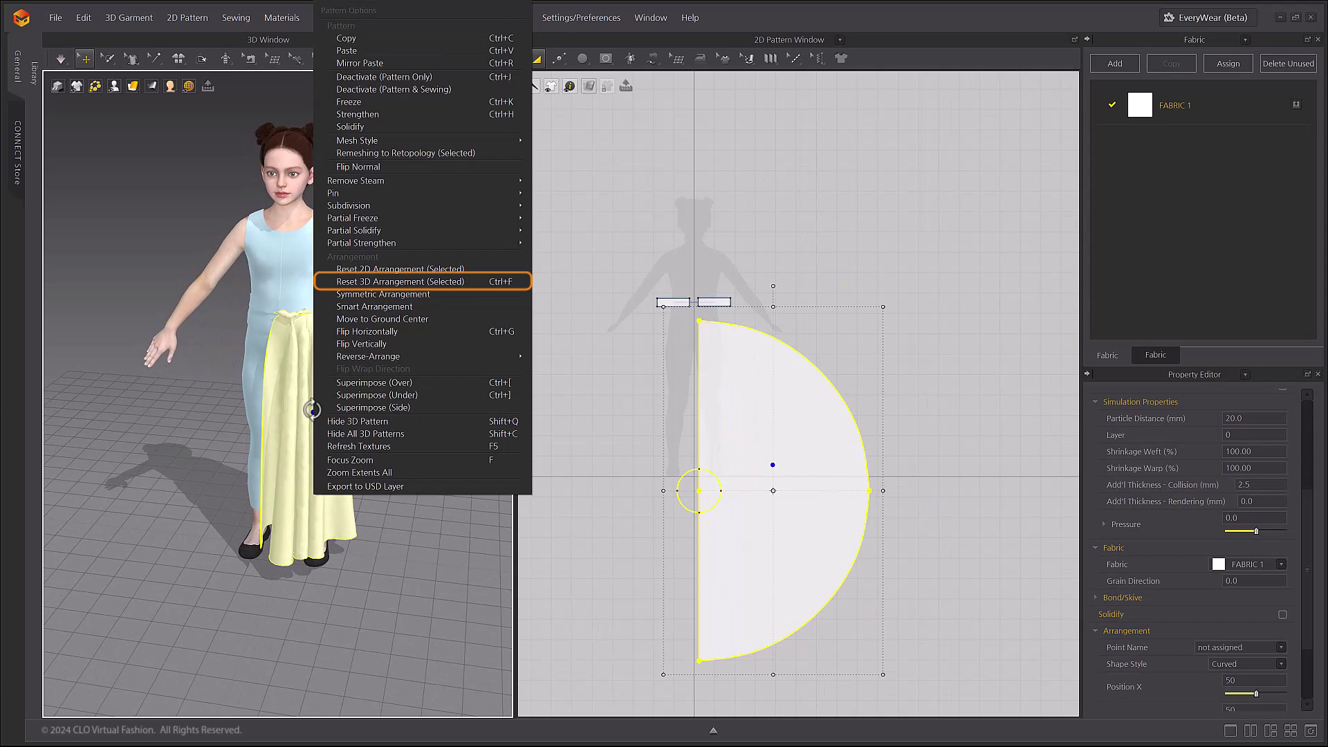
pyautogui.click(405, 284)
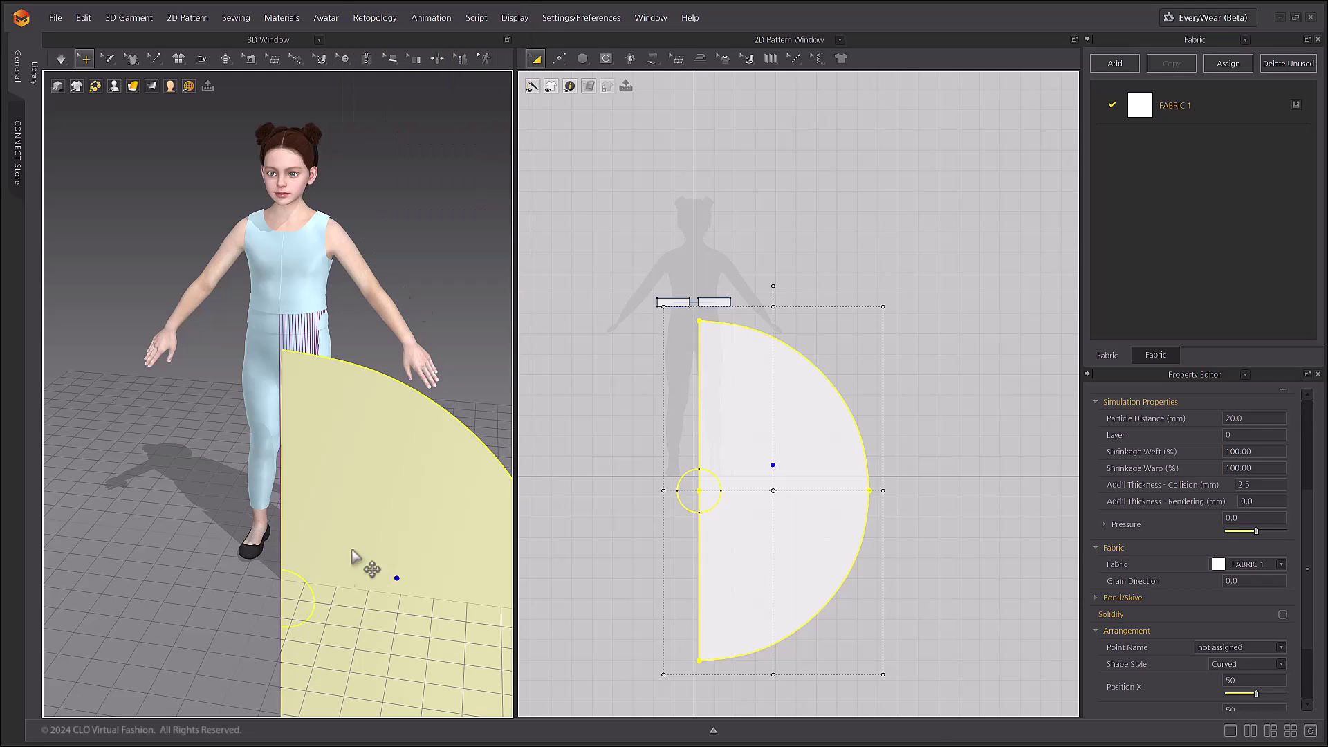
pyautogui.click(345, 492)
pyautogui.moveTo(334, 507); pyautogui.dragTo(420, 311)
pyautogui.moveTo(462, 374); pyautogui.dragTo(391, 387, button='right')
pyautogui.moveTo(409, 278); pyautogui.dragTo(417, 283)
pyautogui.moveTo(417, 283); pyautogui.dragTo(259, 287, button='right')
# Deactivate the avatar and hide it, keeping only the garment in view.
pyautogui.rightClick(258, 283)
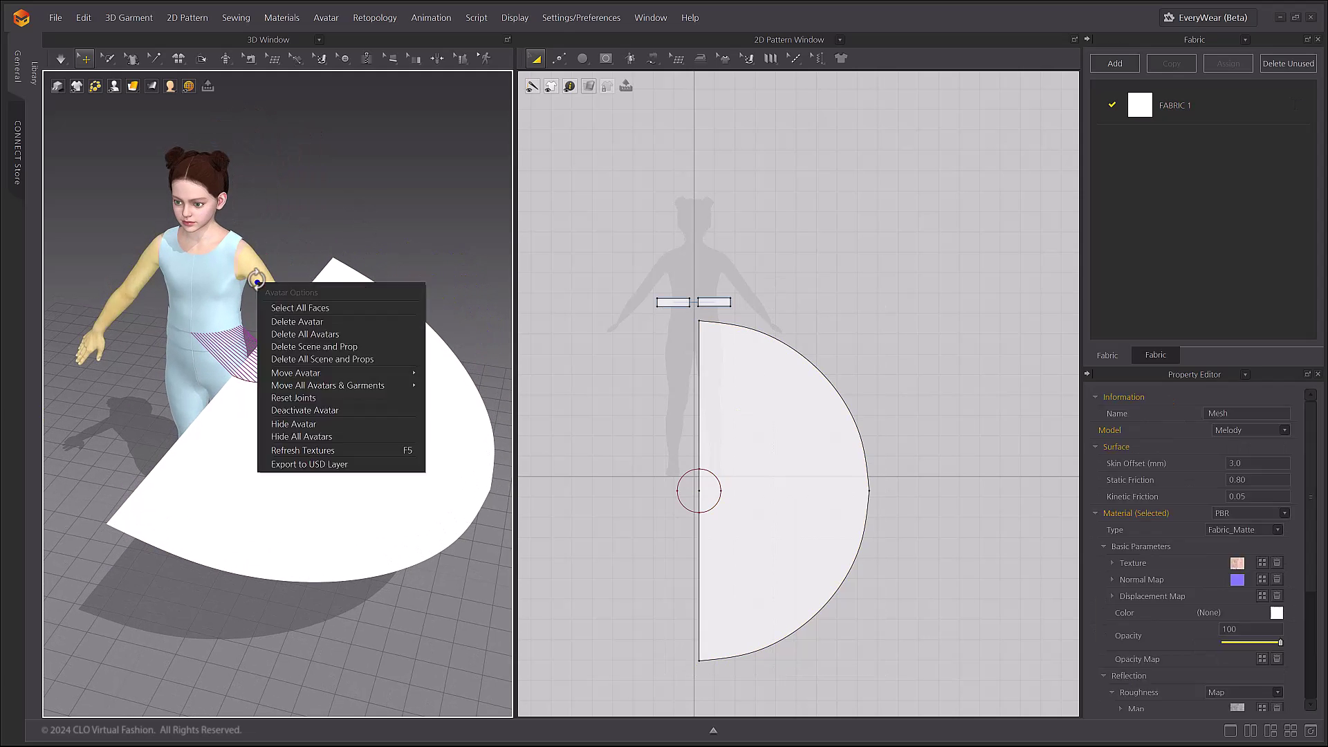
pyautogui.click(319, 409)
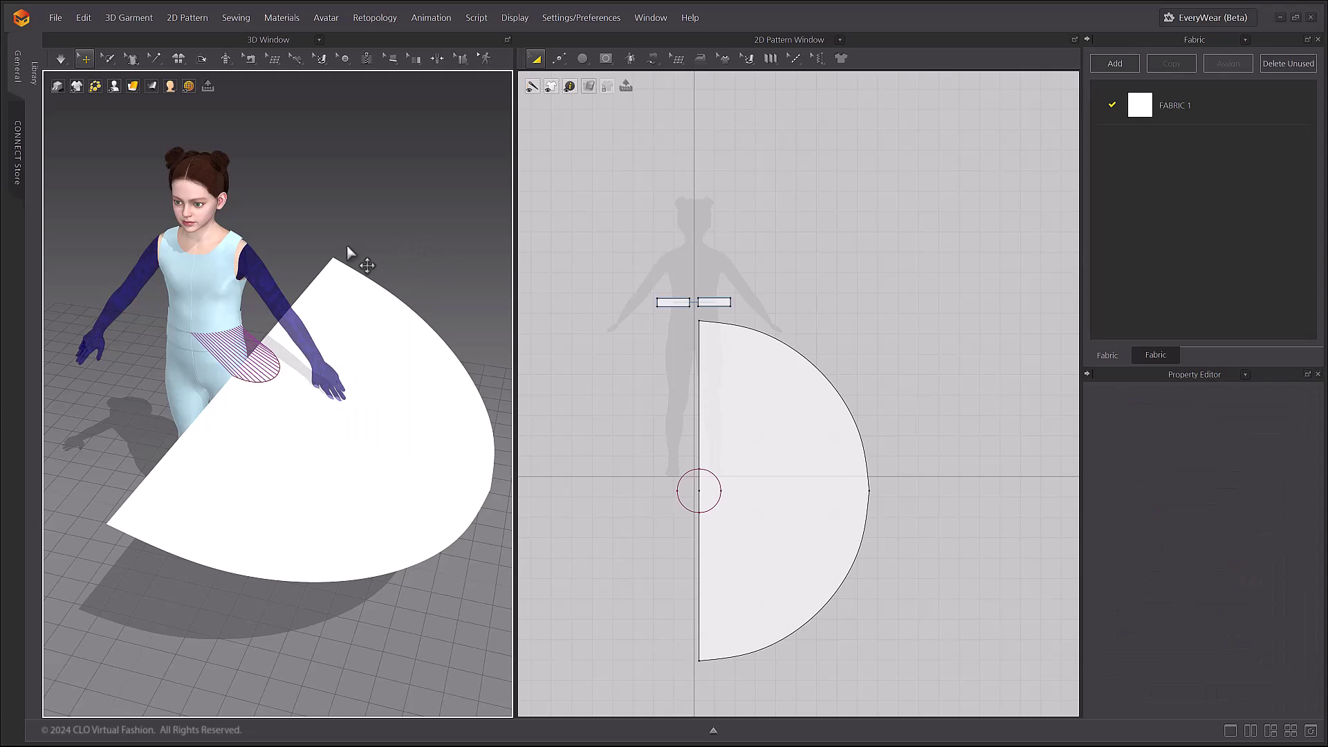
pyautogui.rightClick(254, 274)
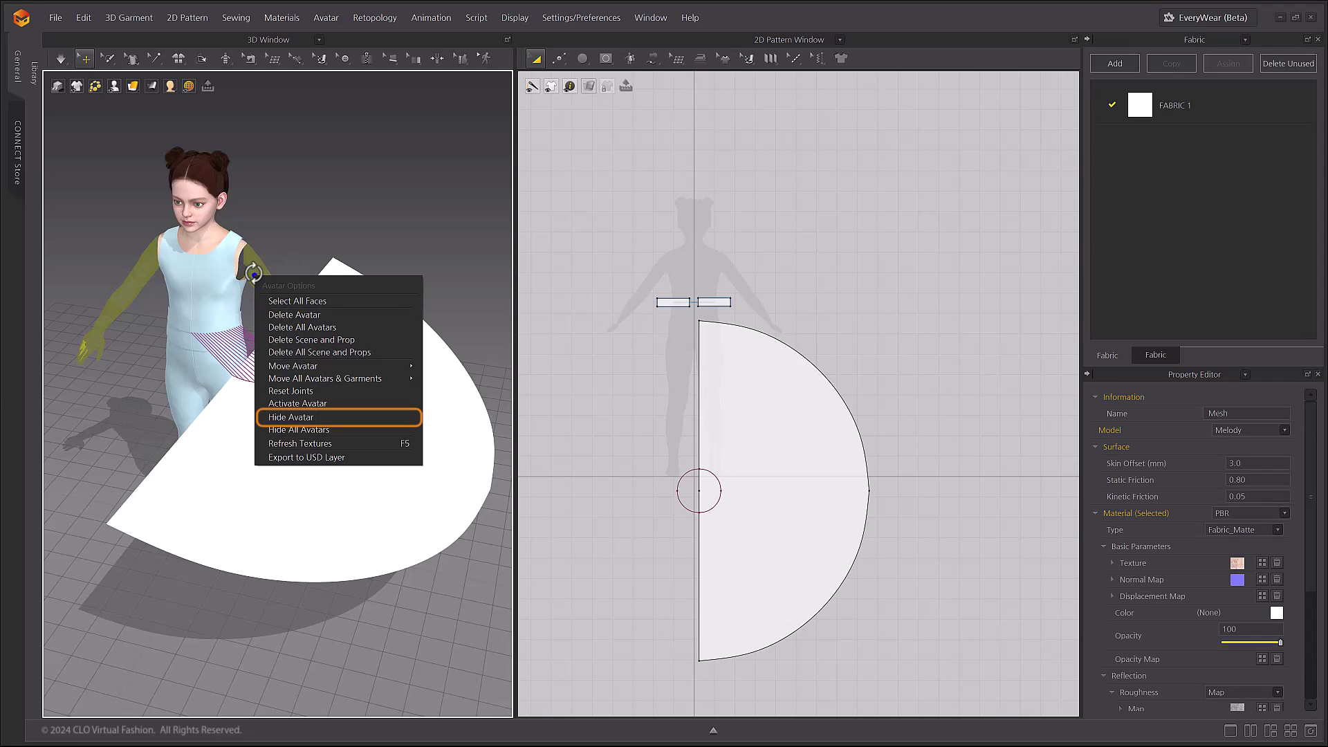
pyautogui.click(326, 418)
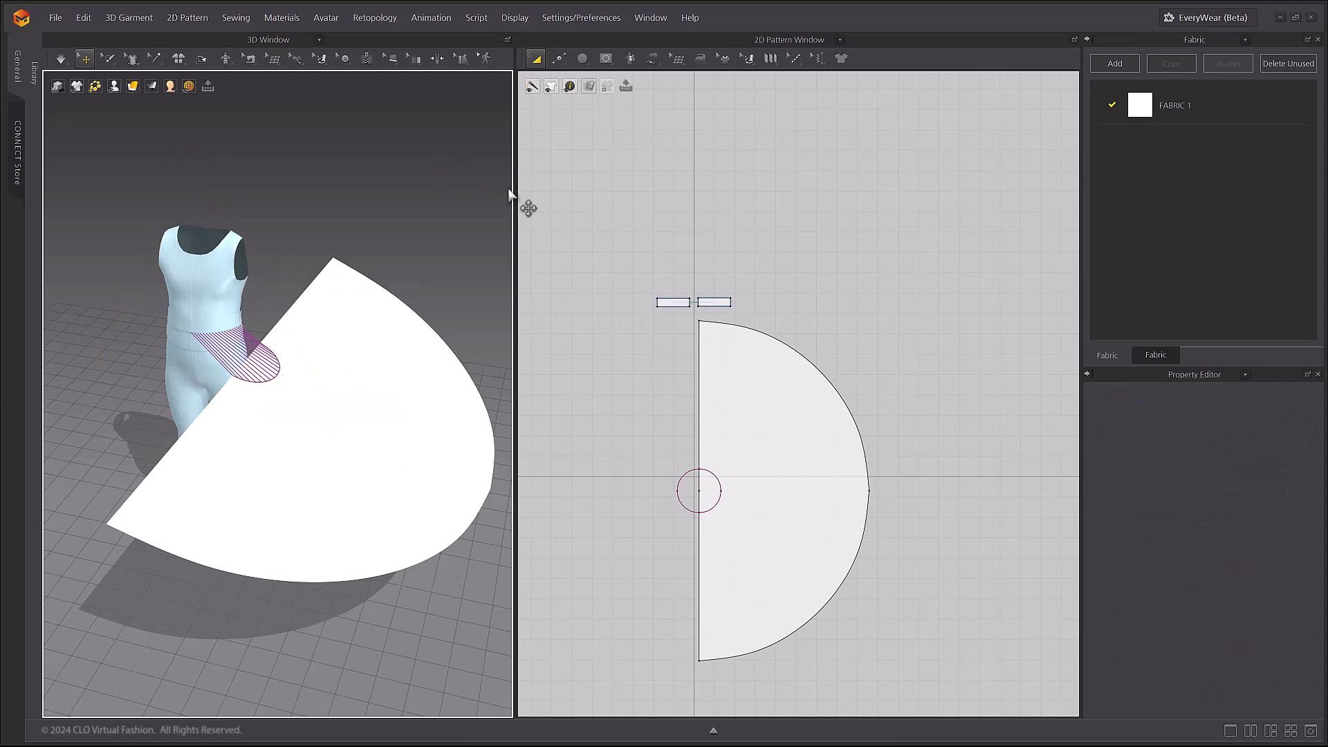
# Cut the half-circle pattern along the internal circle and delete the small waist piece.
pyautogui.rightClick(711, 473)
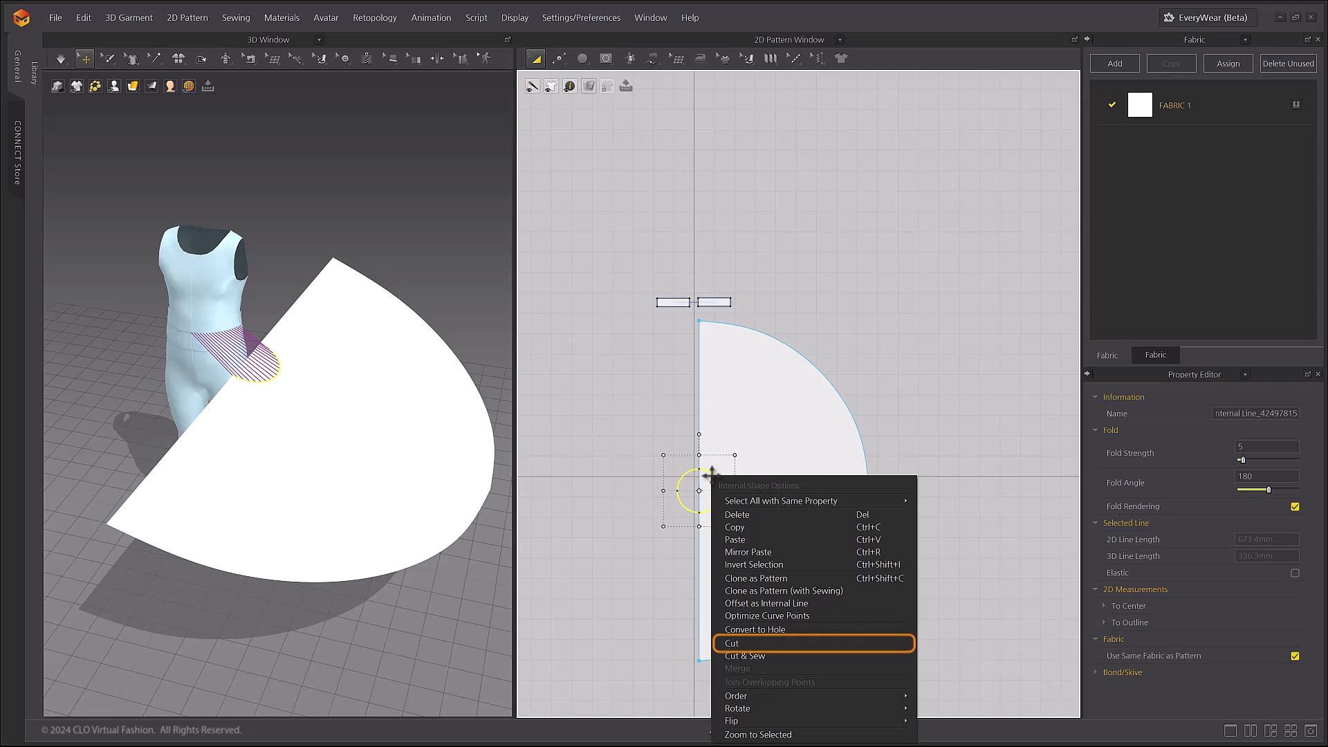
pyautogui.click(766, 646)
pyautogui.click(710, 485)
pyautogui.press('Delete')
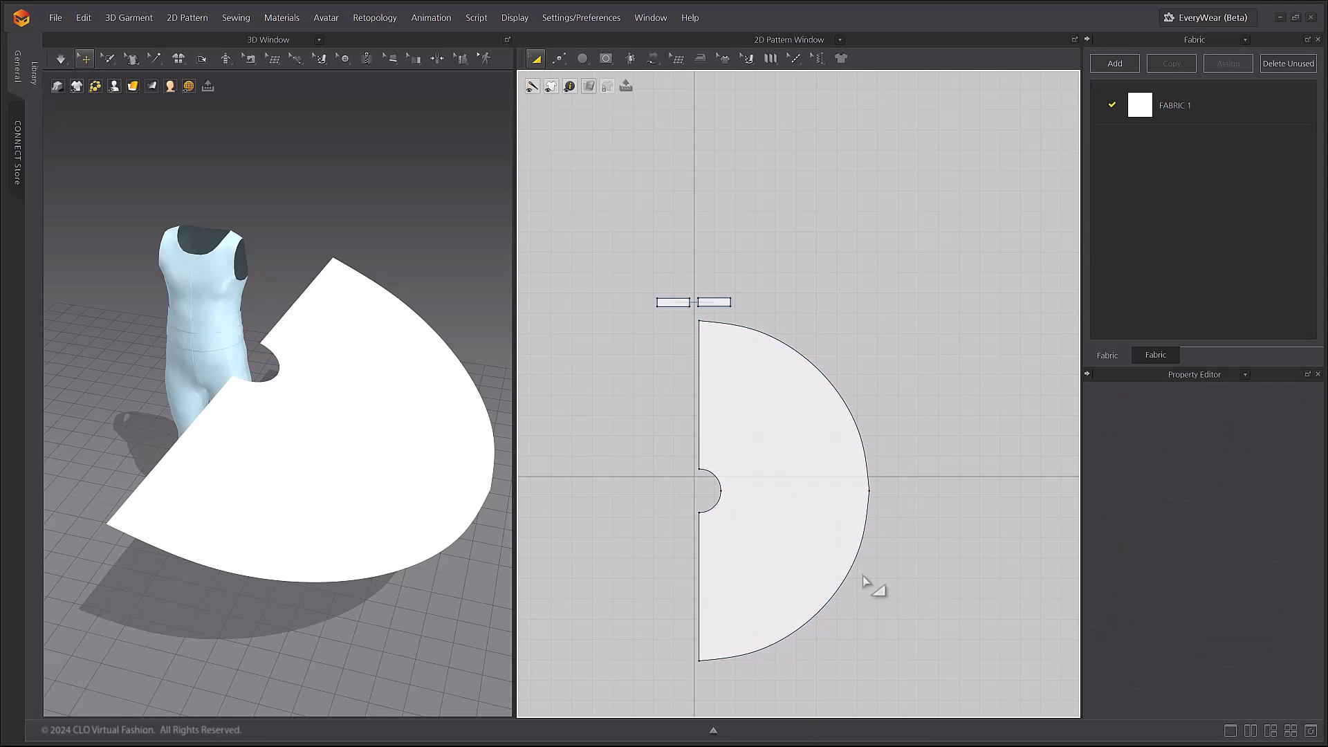
# Create two evenly spaced internal lines between the half-circle panel's waist and hem curves with Offset as Internal Line along Curved.
pyautogui.moveTo(872, 589); pyautogui.dragTo(827, 463, button='middle')
pyautogui.click(560, 58)
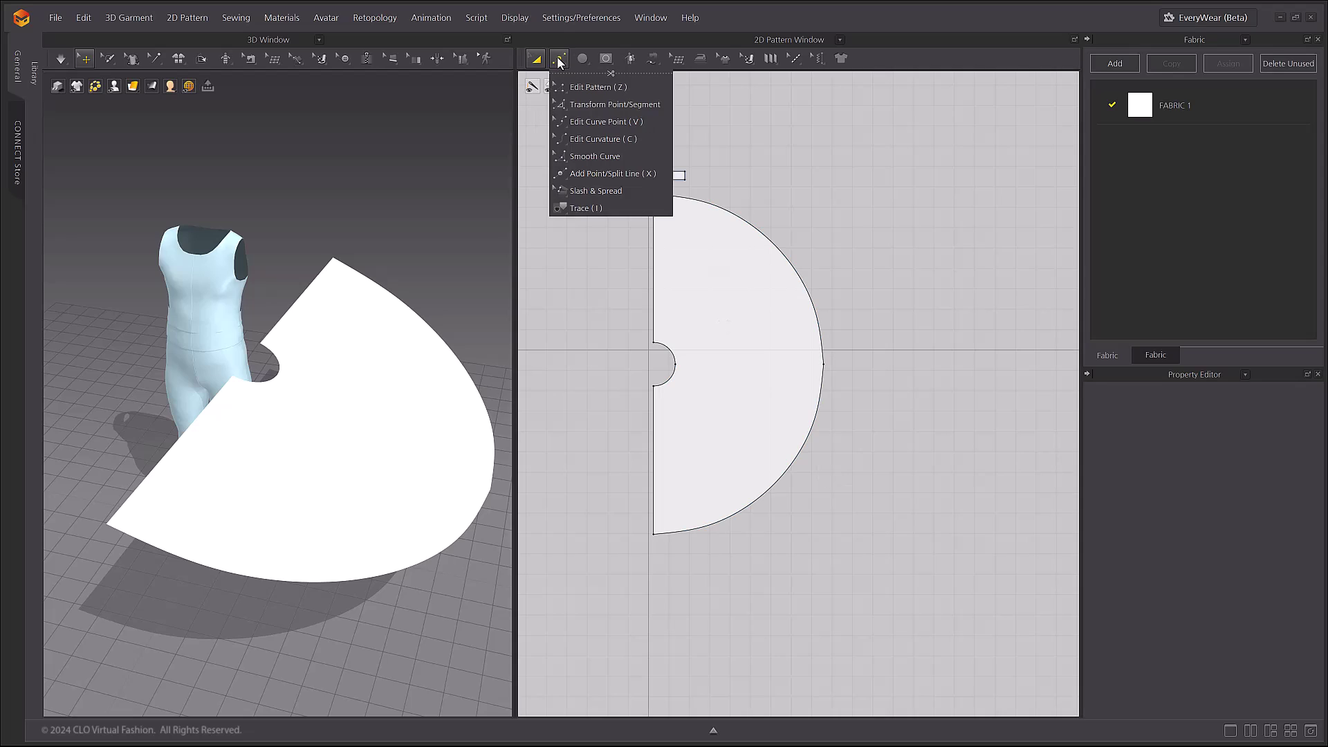
pyautogui.click(578, 89)
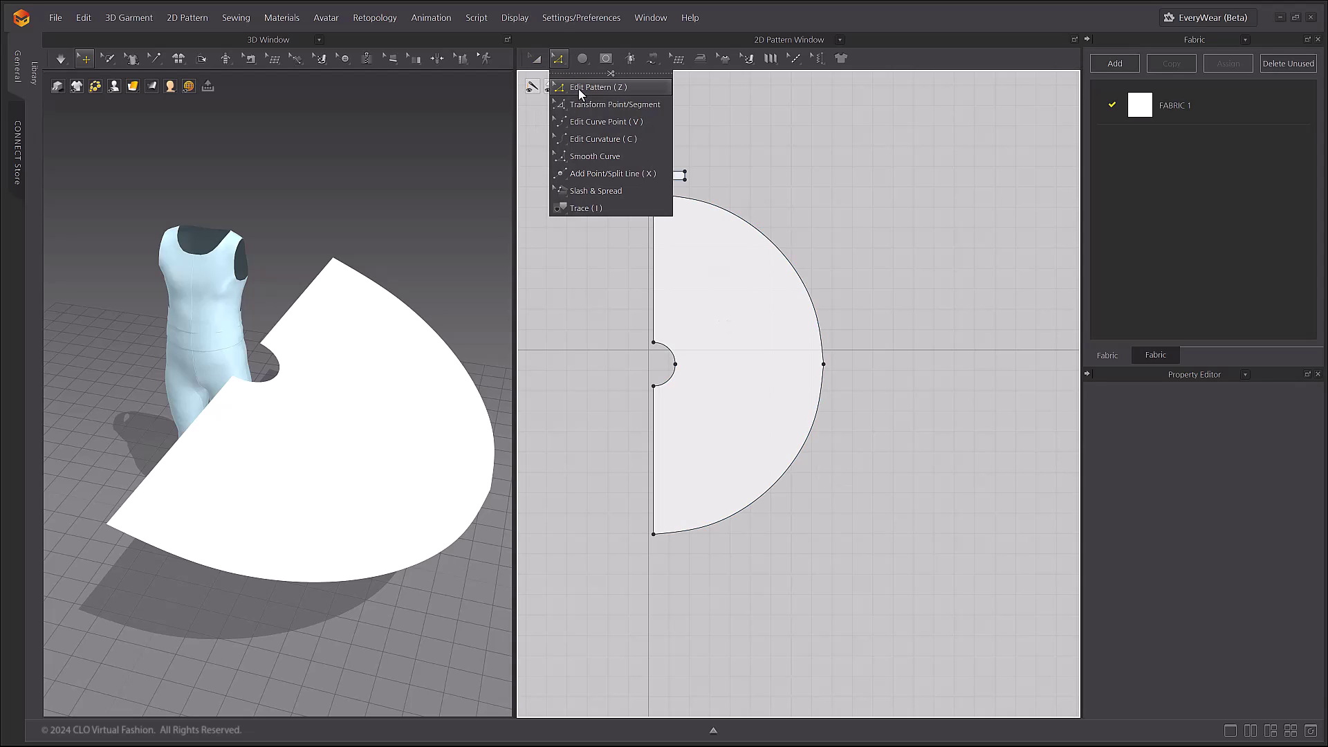
pyautogui.click(676, 365)
pyautogui.keyDown('shift'); pyautogui.click(670, 375); pyautogui.keyUp('shift')
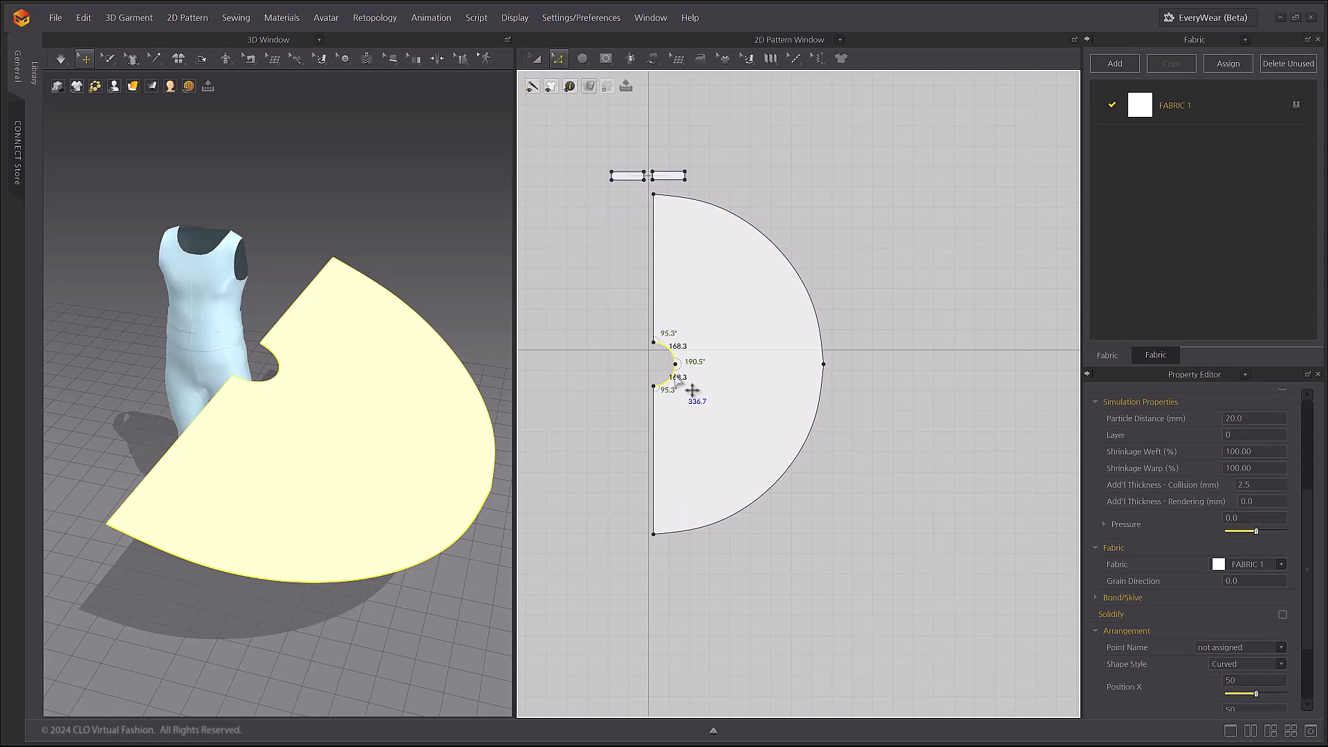
pyautogui.keyDown('shift'); pyautogui.click(819, 324); pyautogui.keyUp('shift')
pyautogui.keyDown('shift'); pyautogui.click(822, 397); pyautogui.keyUp('shift')
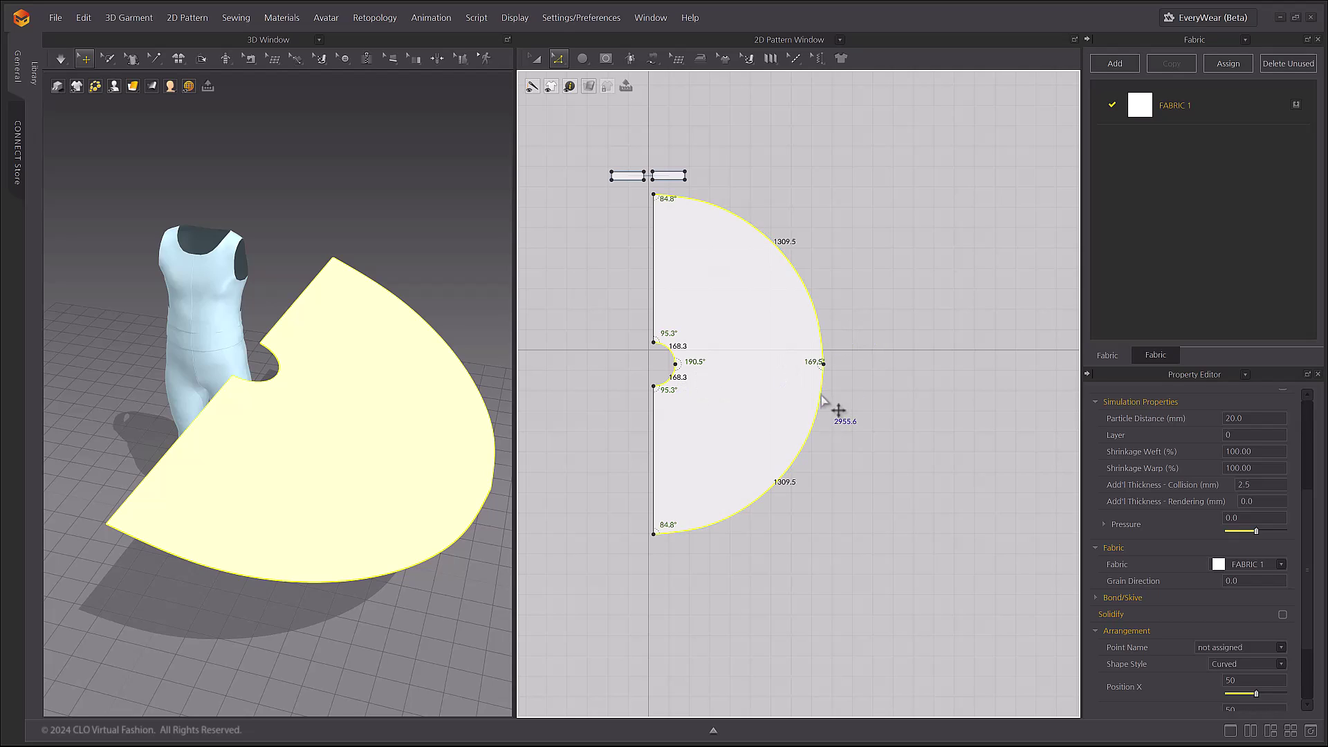
pyautogui.rightClick(822, 398)
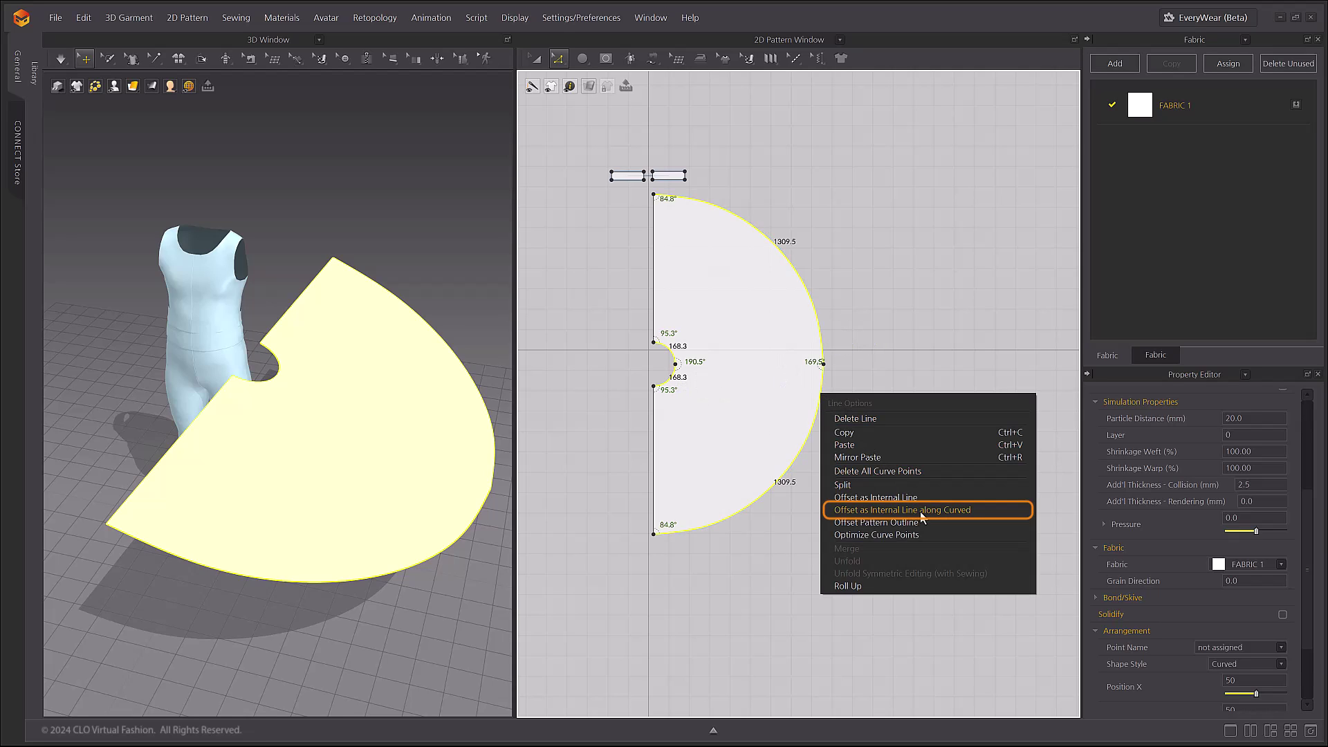
pyautogui.click(987, 509)
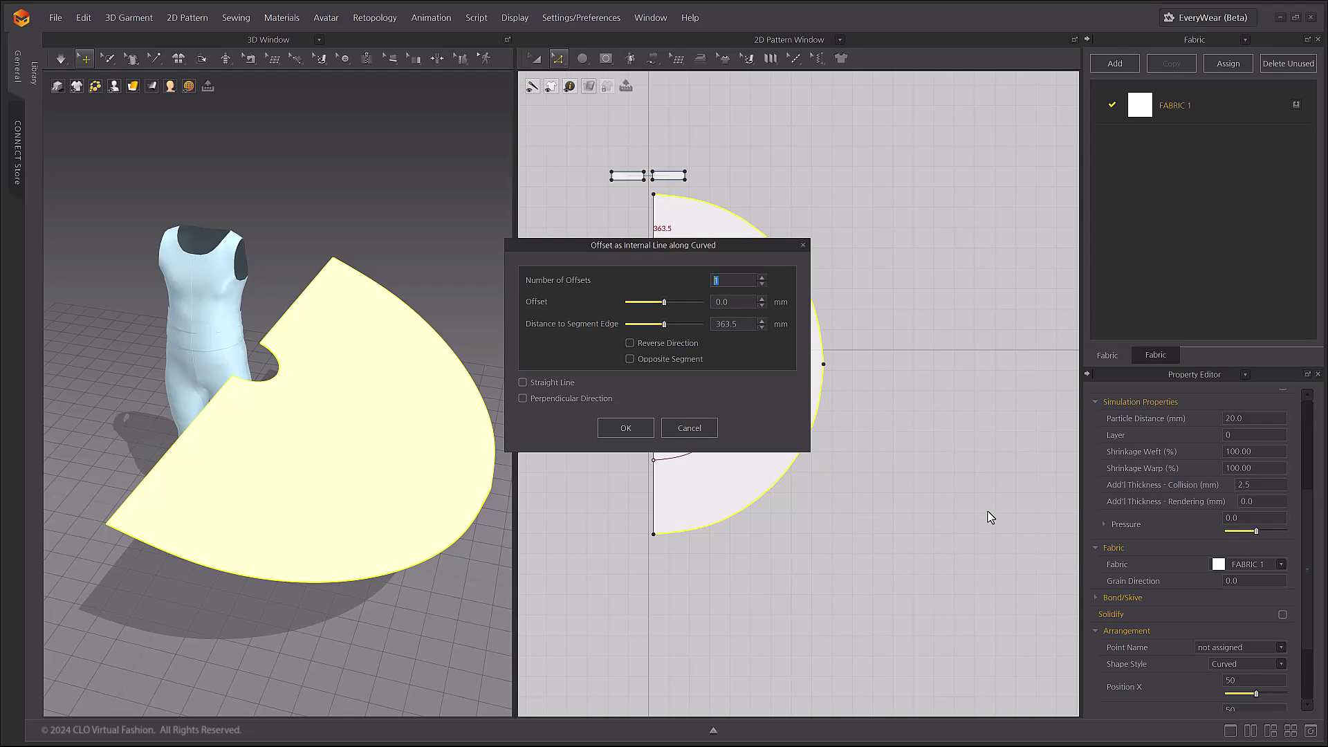
pyautogui.moveTo(744, 244); pyautogui.dragTo(1076, 214)
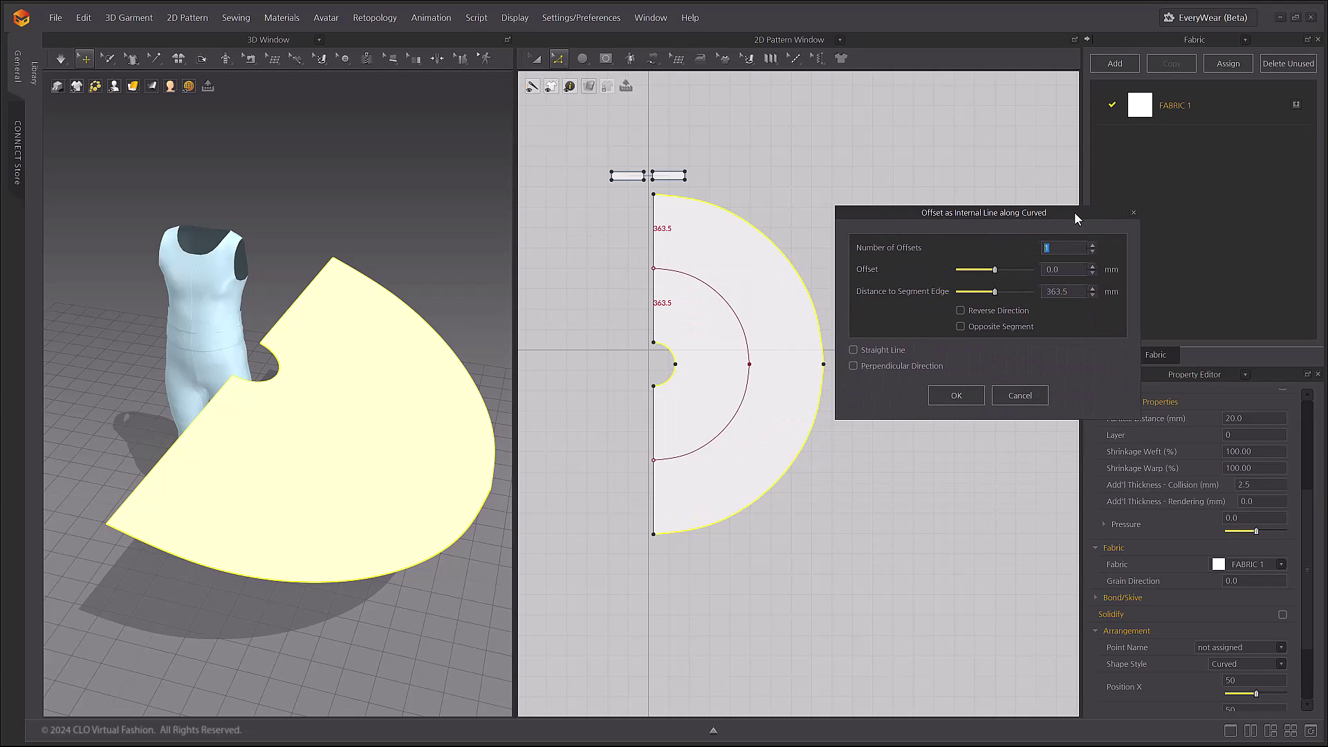
pyautogui.click(1095, 245)
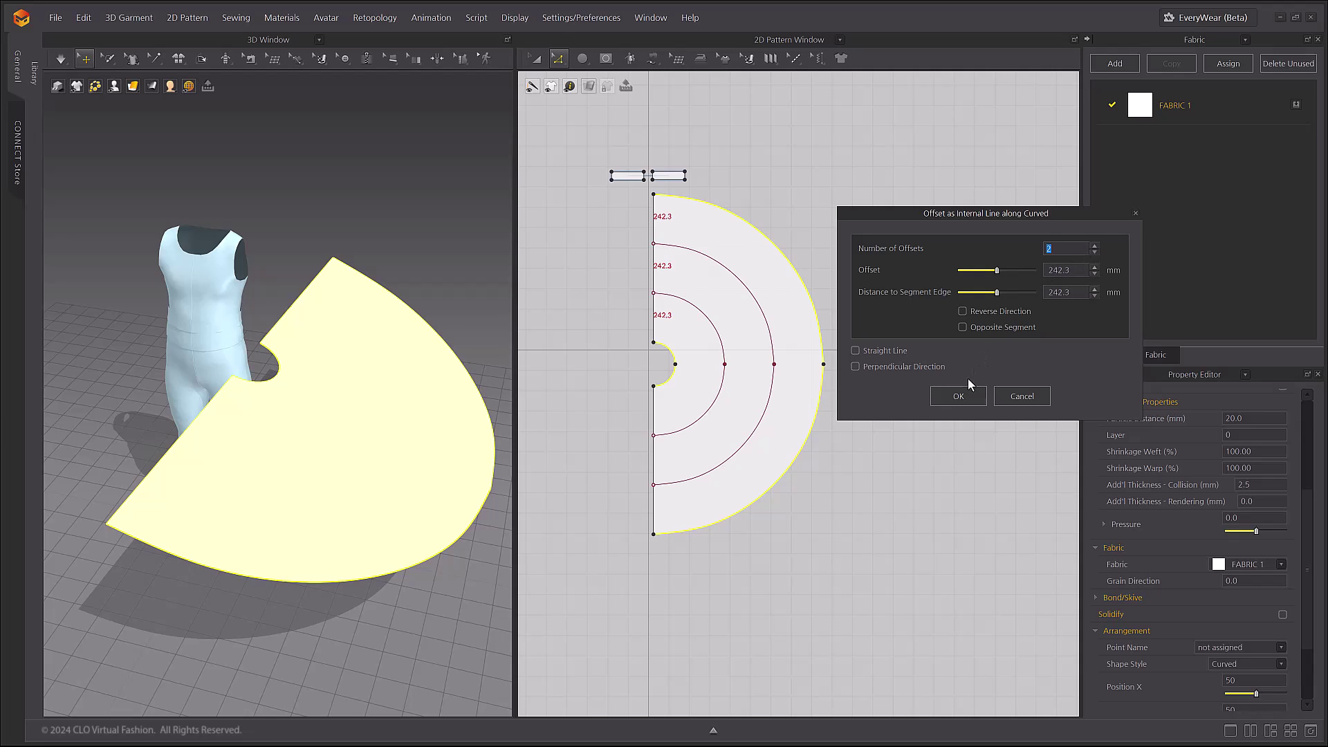
pyautogui.click(959, 396)
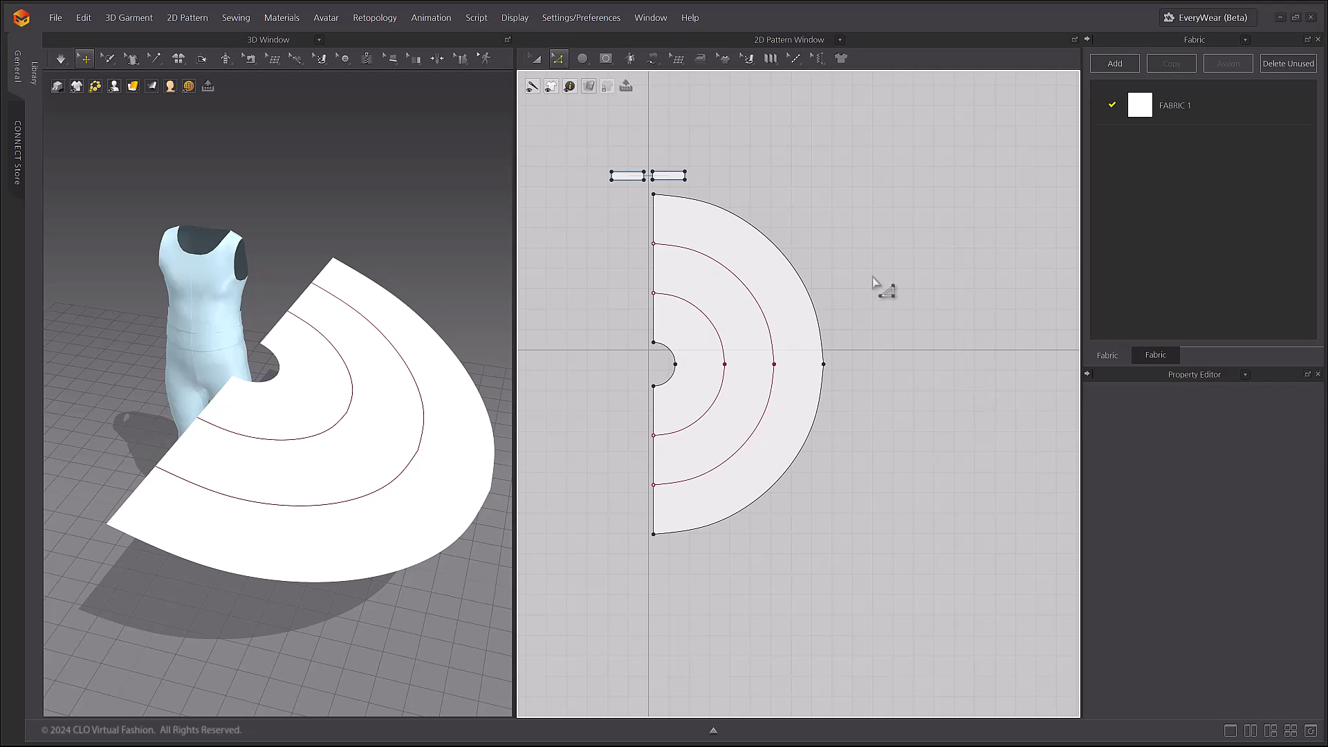
# Offset both curved internal lines 20 mm toward the hem as internal lines extended to the pattern outline.
pyautogui.click(730, 359)
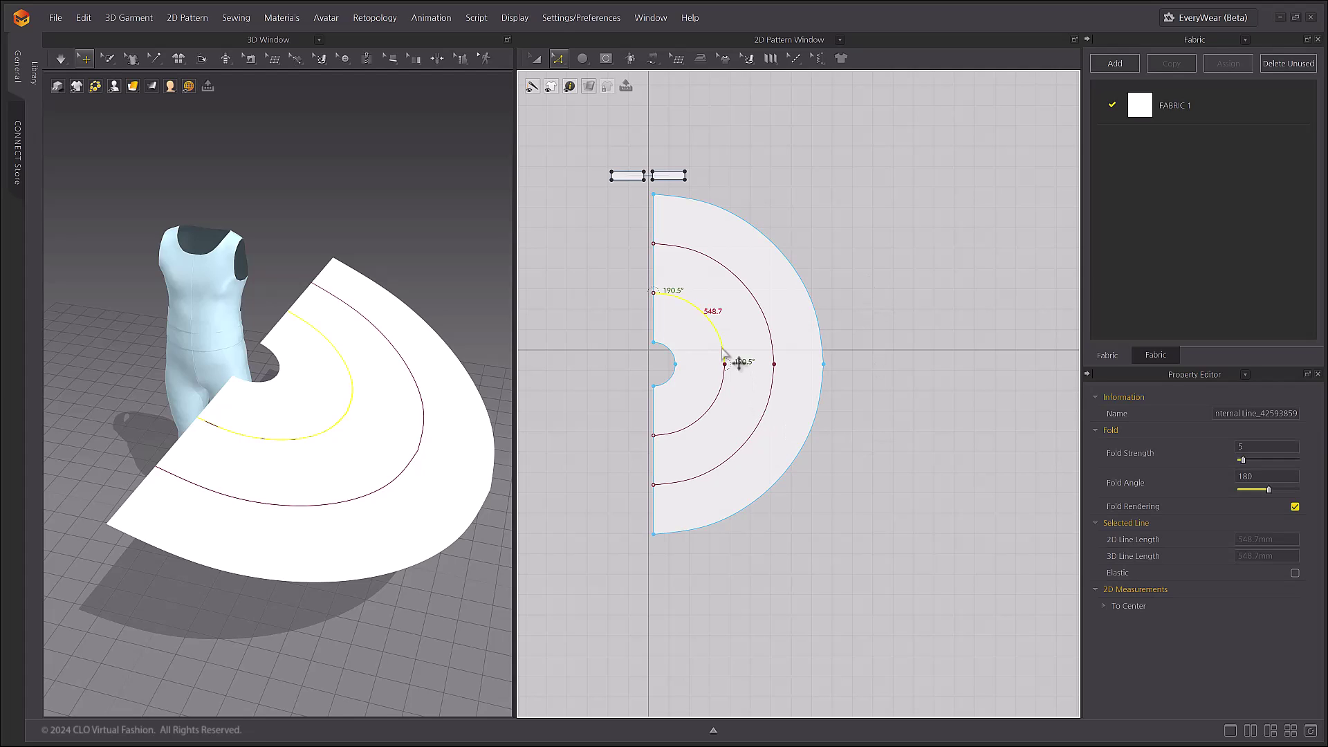
pyautogui.keyDown('shift'); pyautogui.click(768, 330); pyautogui.keyUp('shift')
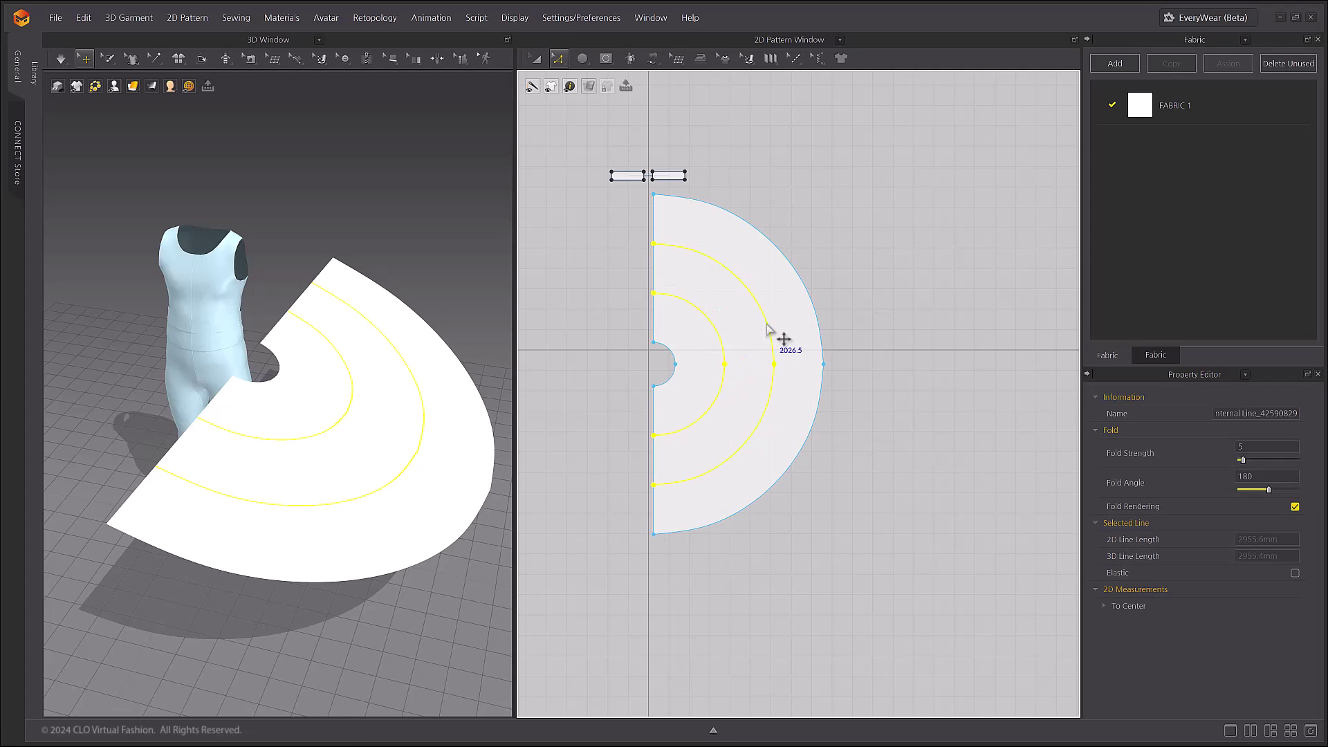
pyautogui.rightClick(769, 330)
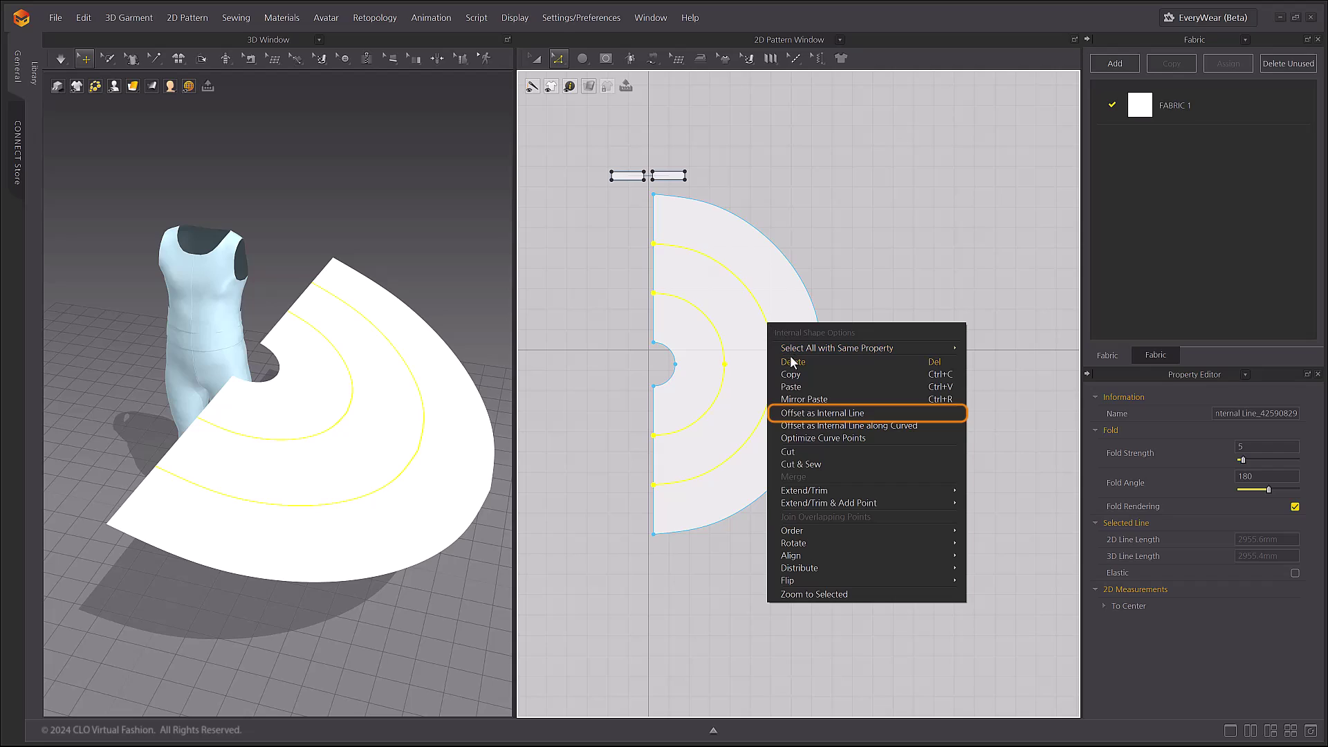
pyautogui.click(851, 418)
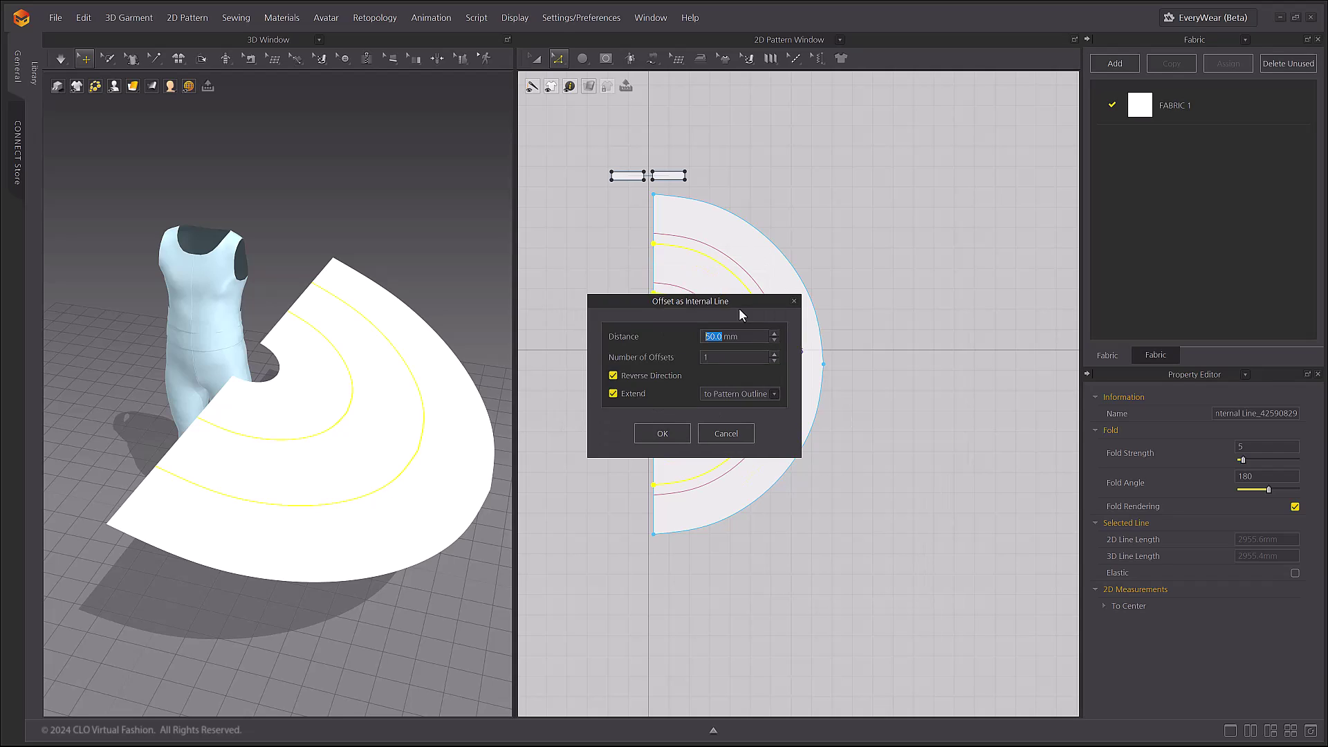
pyautogui.moveTo(739, 308); pyautogui.dragTo(982, 296)
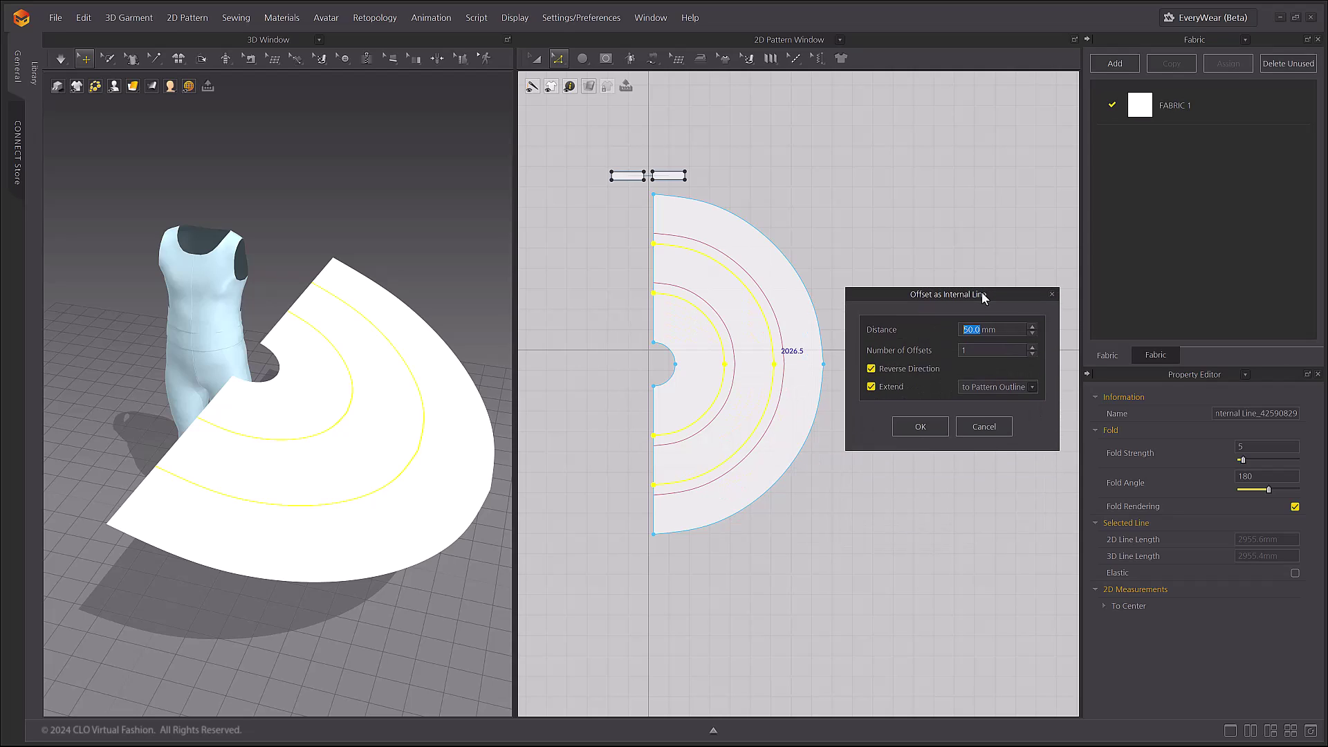
pyautogui.write('20')
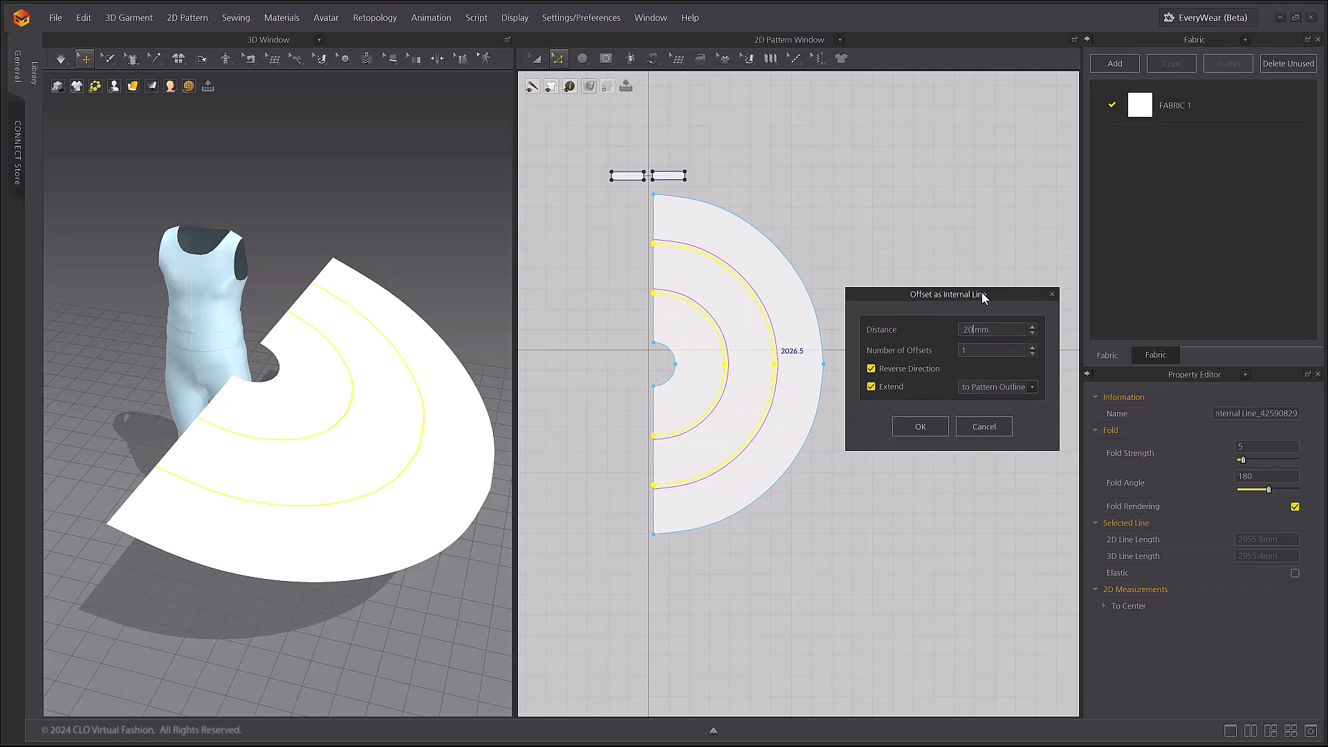
pyautogui.click(911, 425)
# Offset the two original curved internal lines 20 mm toward the waist, with Reverse Direction off and Extend to Pattern Outline on.
pyautogui.scroll(3, 1001, 455)
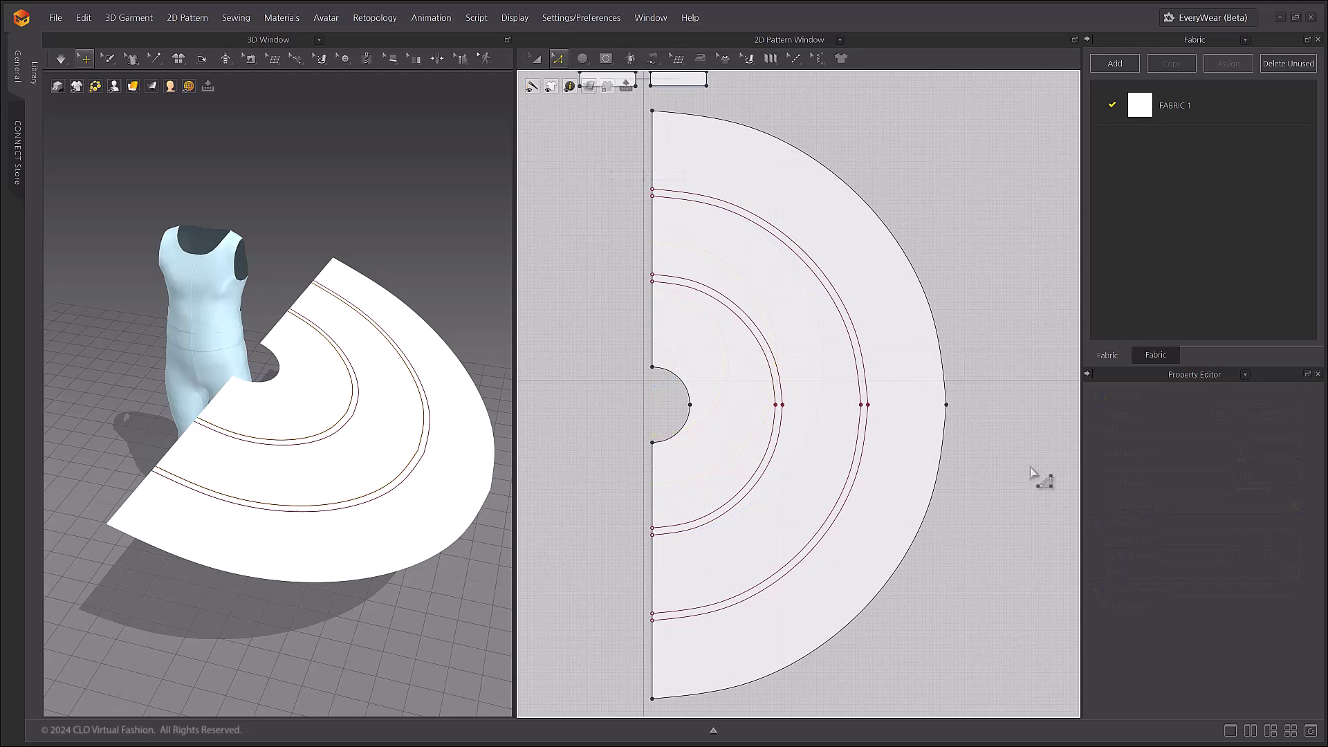
pyautogui.click(773, 381)
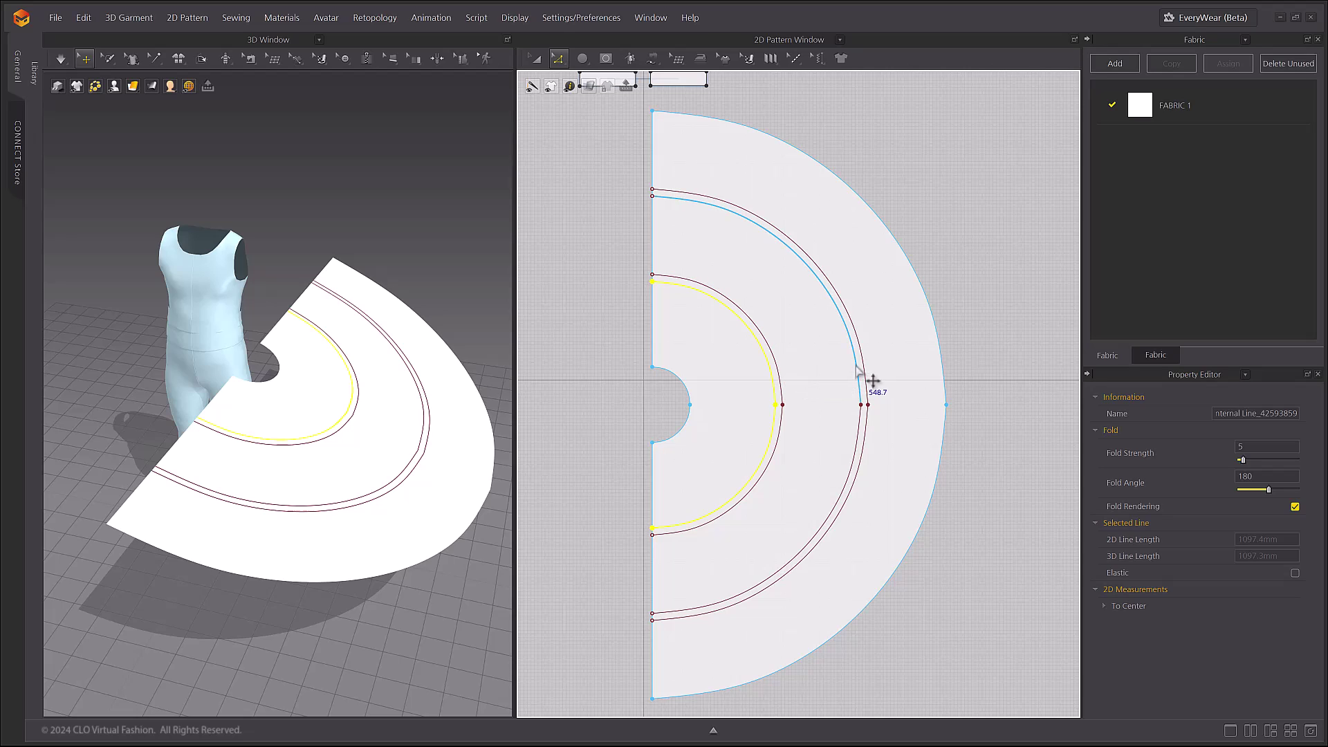
pyautogui.keyDown('shift'); pyautogui.click(857, 369); pyautogui.keyUp('shift')
pyautogui.rightClick(857, 370)
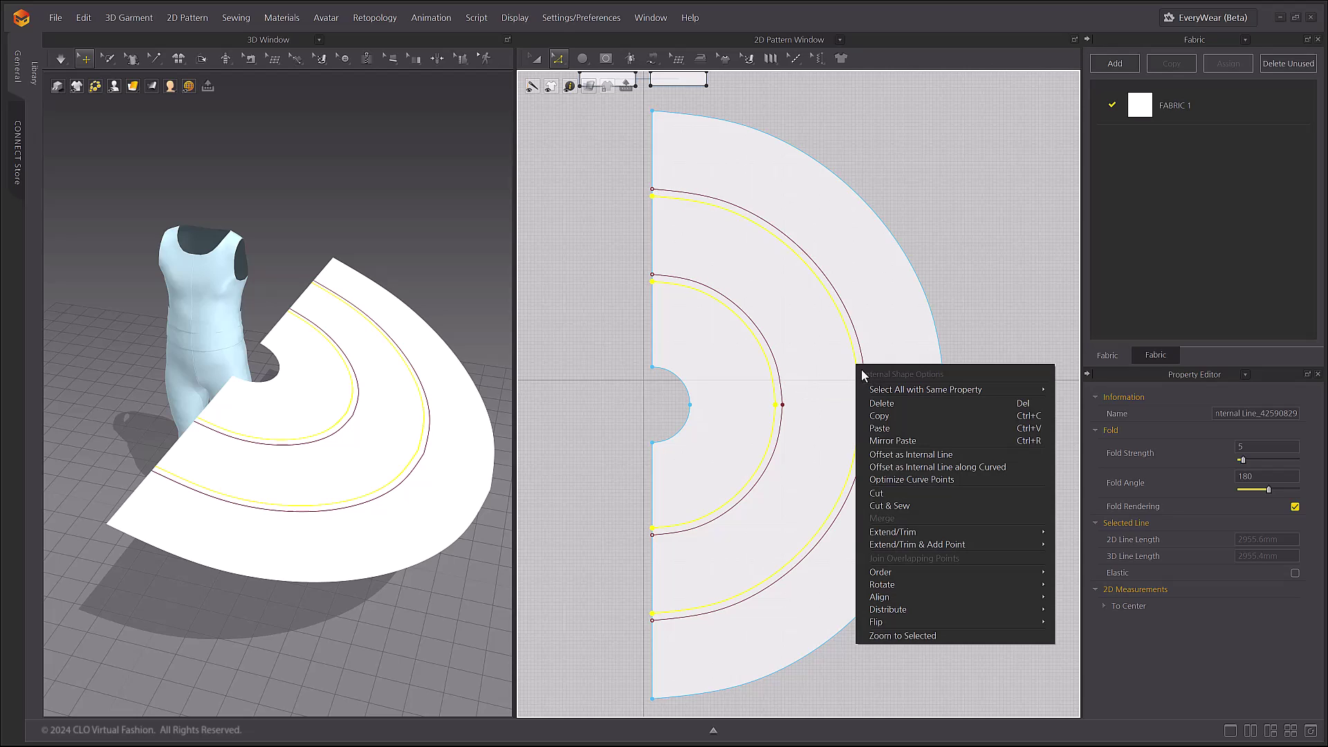
pyautogui.click(941, 454)
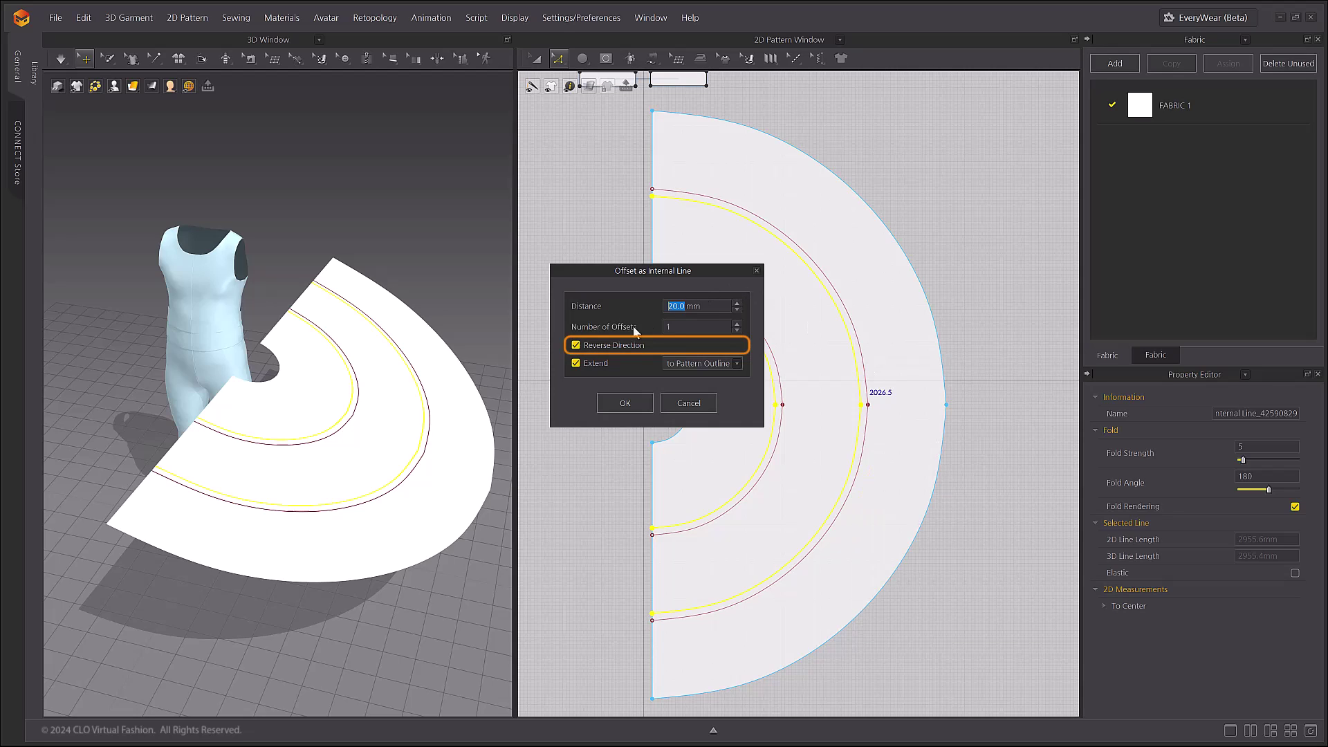
pyautogui.click(616, 352)
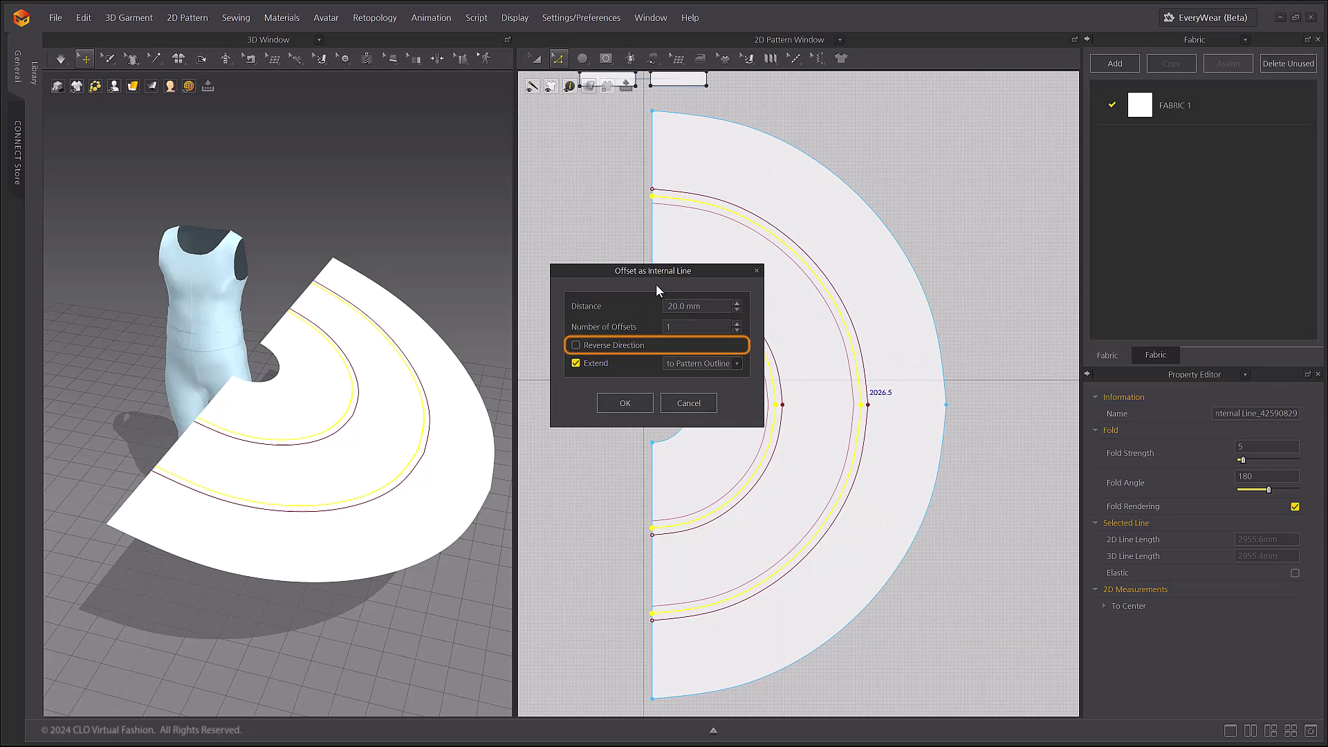
pyautogui.moveTo(658, 269); pyautogui.dragTo(521, 174)
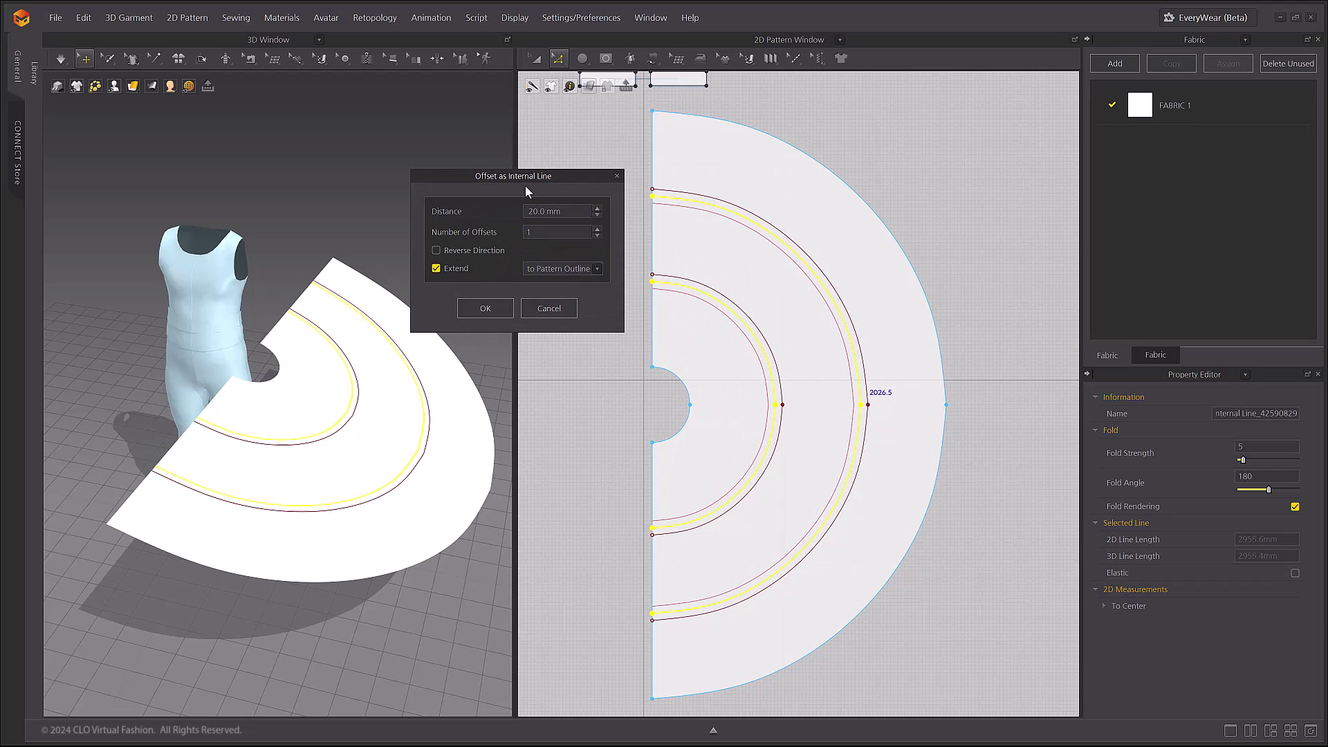
pyautogui.click(484, 308)
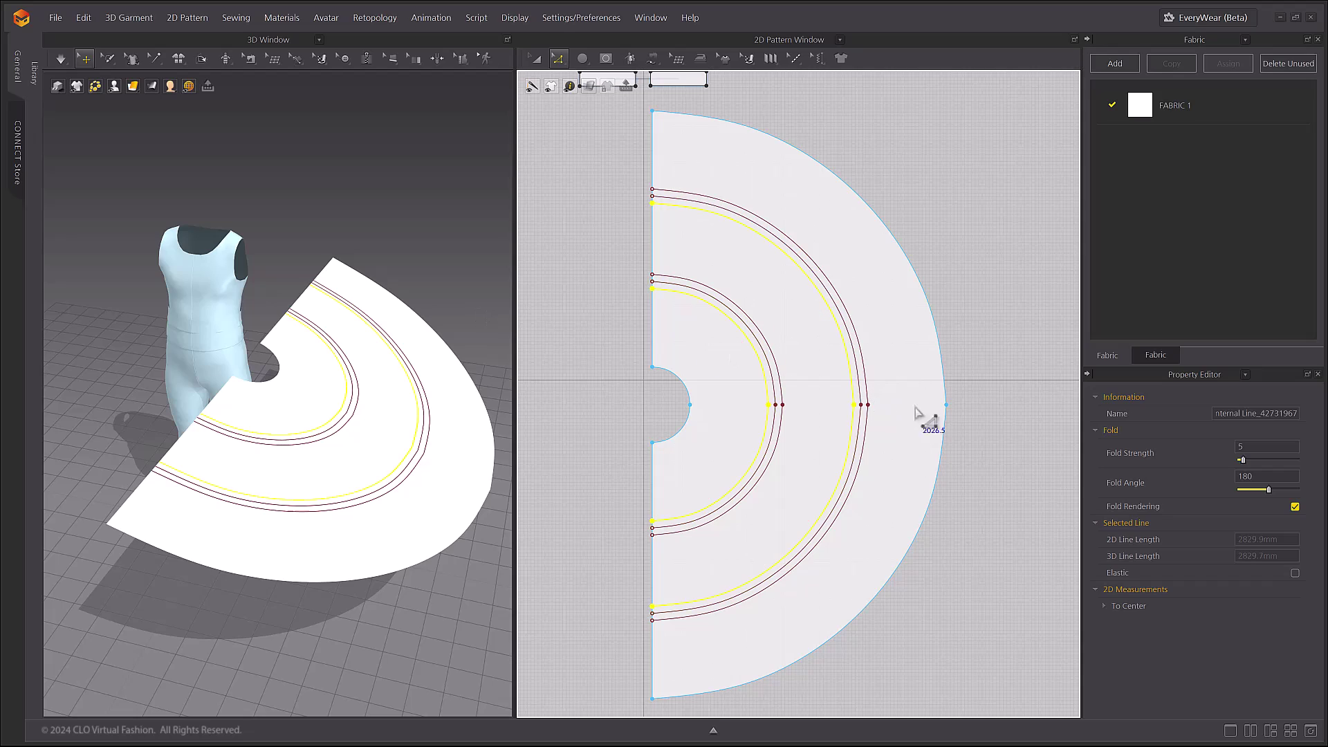
pyautogui.click(1024, 457)
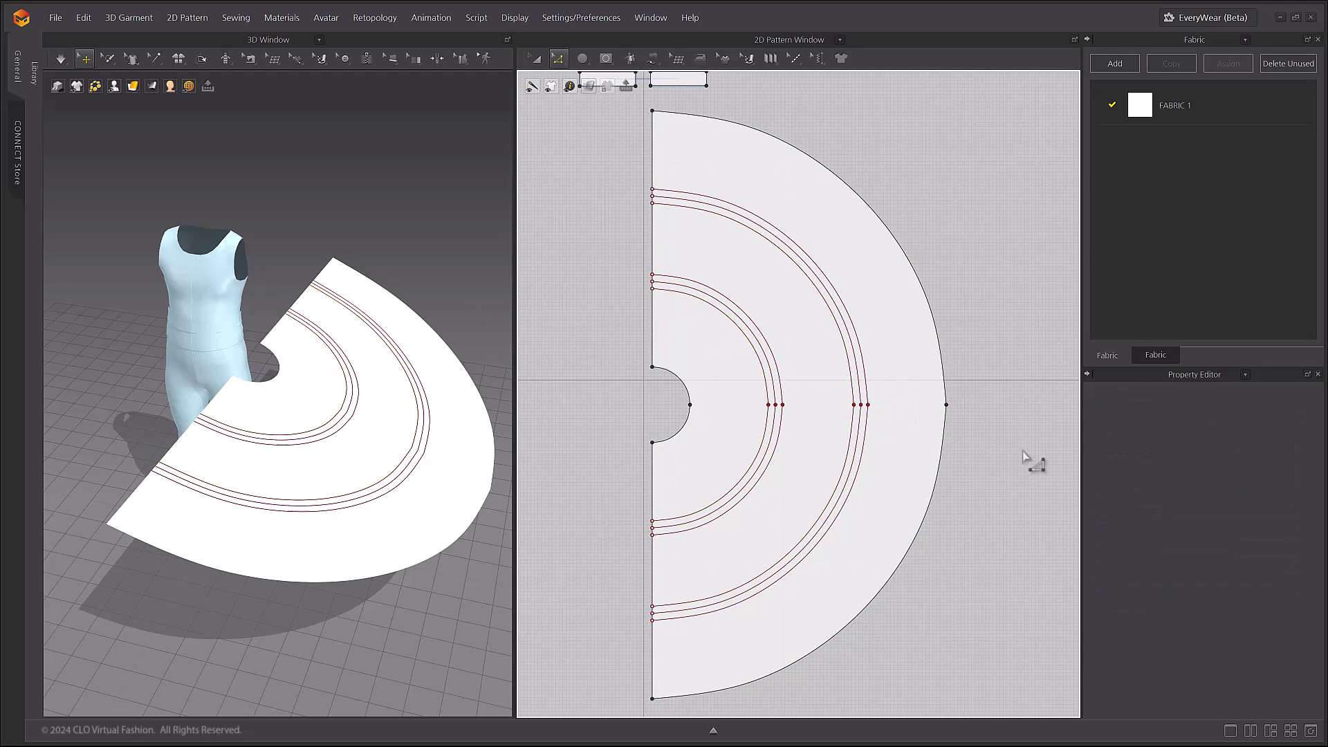
# Make a Layer Clone (Over) of the half-circle panel and place it beside the original, level with it.
pyautogui.click(536, 58)
pyautogui.scroll(-3, 562, 287)
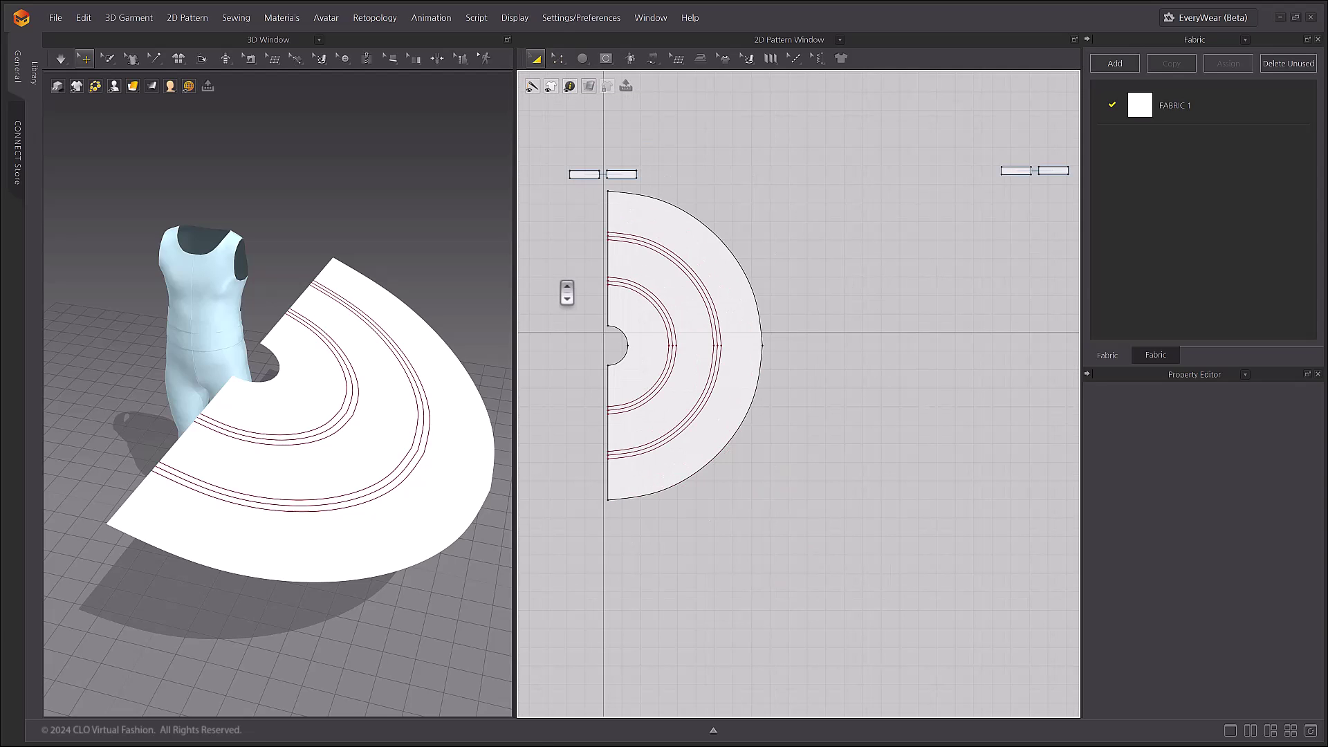
pyautogui.click(751, 293)
pyautogui.click(747, 292)
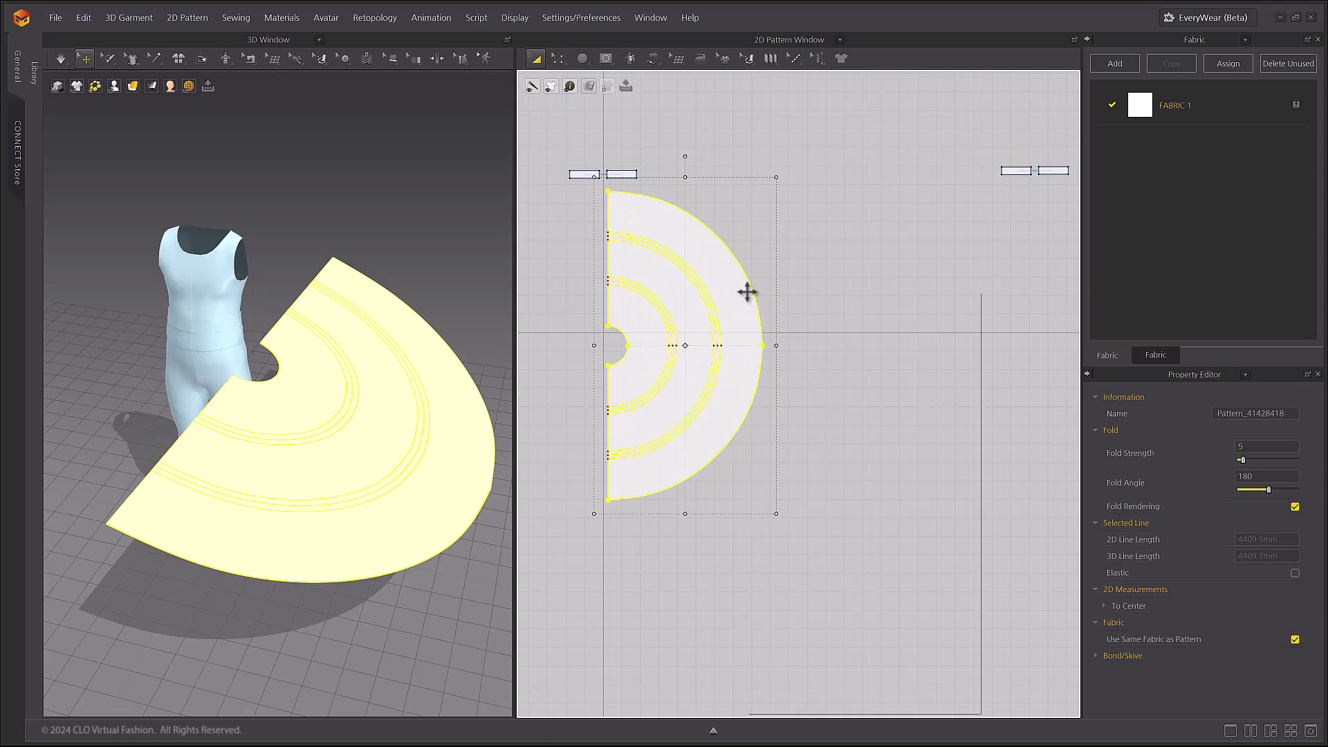
pyautogui.rightClick(747, 292)
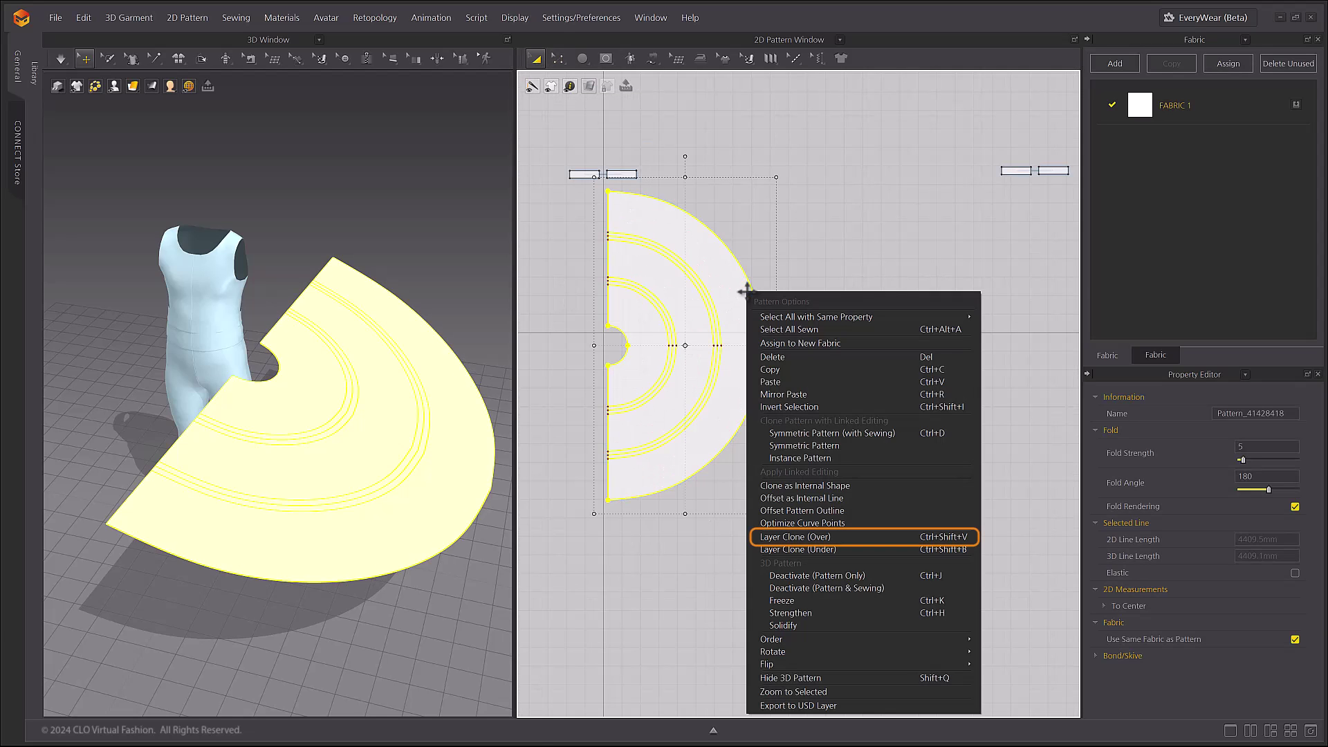
pyautogui.click(797, 537)
pyautogui.click(865, 345)
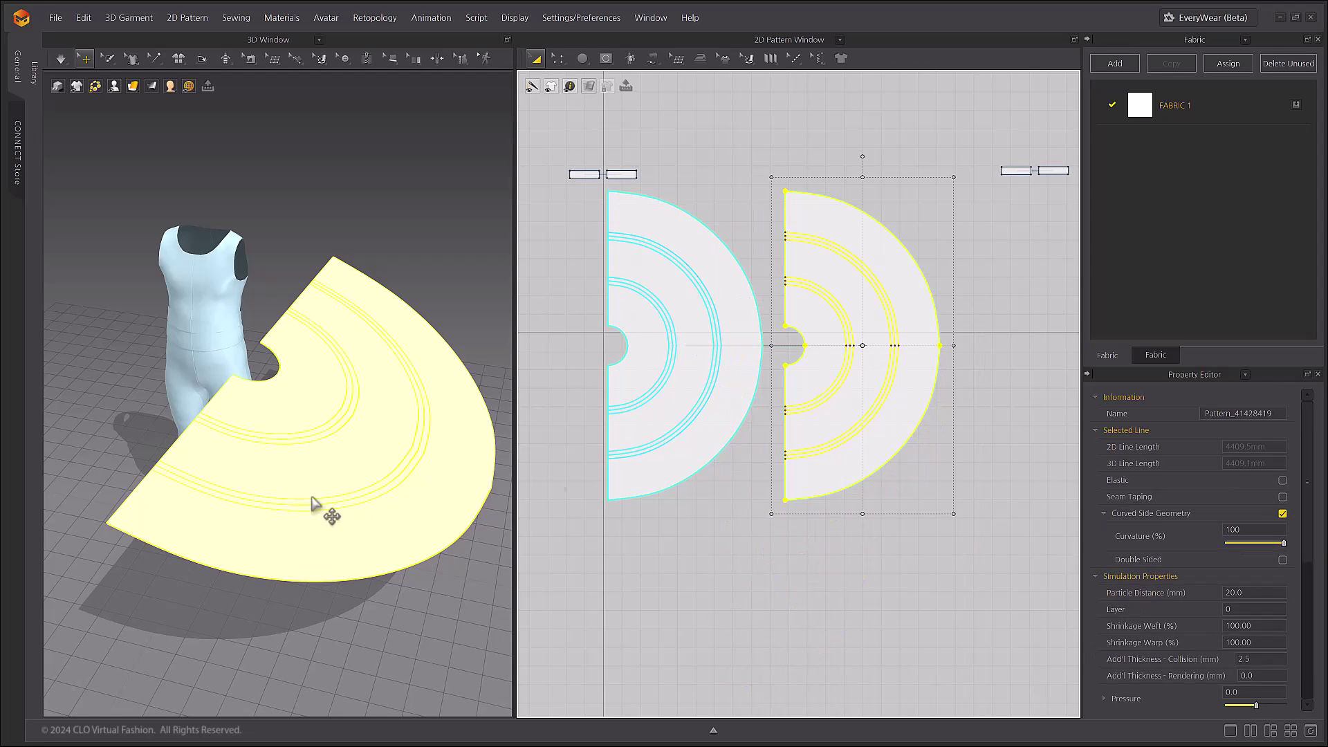
pyautogui.moveTo(311, 503); pyautogui.dragTo(359, 415, button='right')
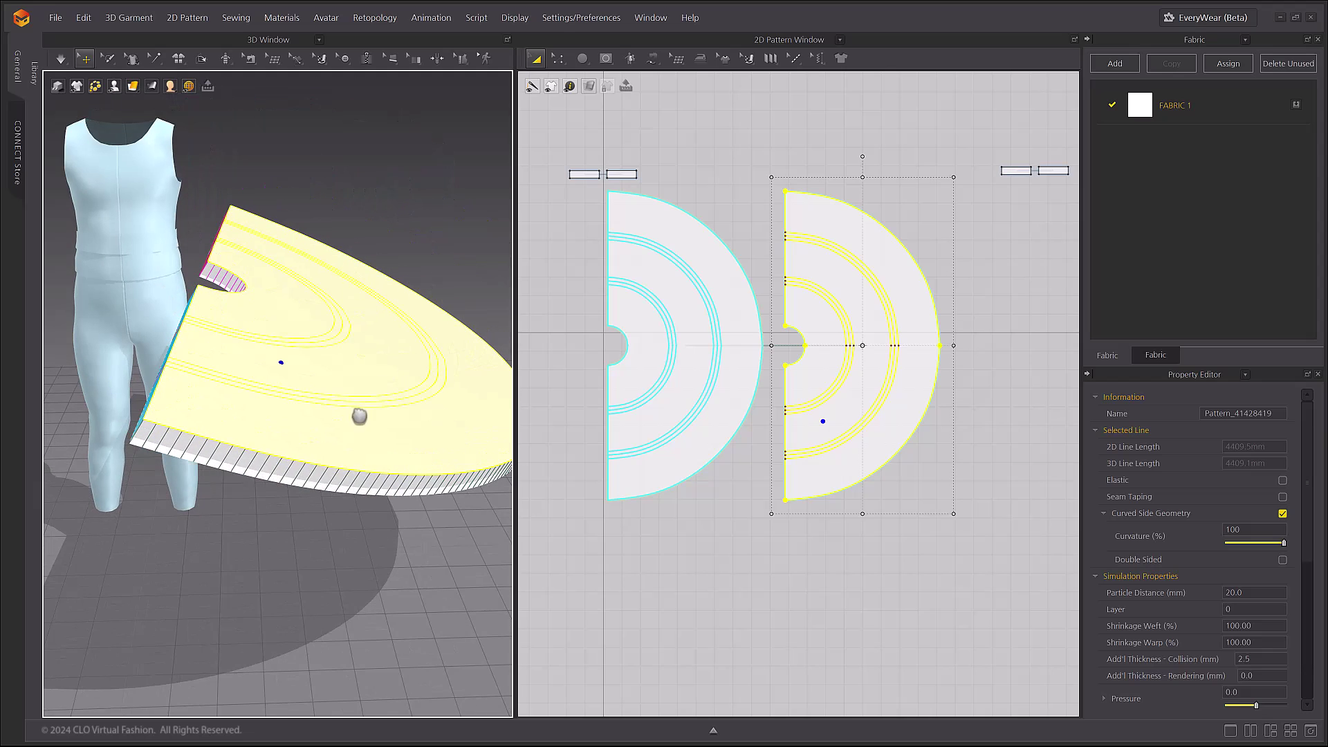
# Remove the linked editing between the cloned half-circle panel and the original.
pyautogui.click(967, 346)
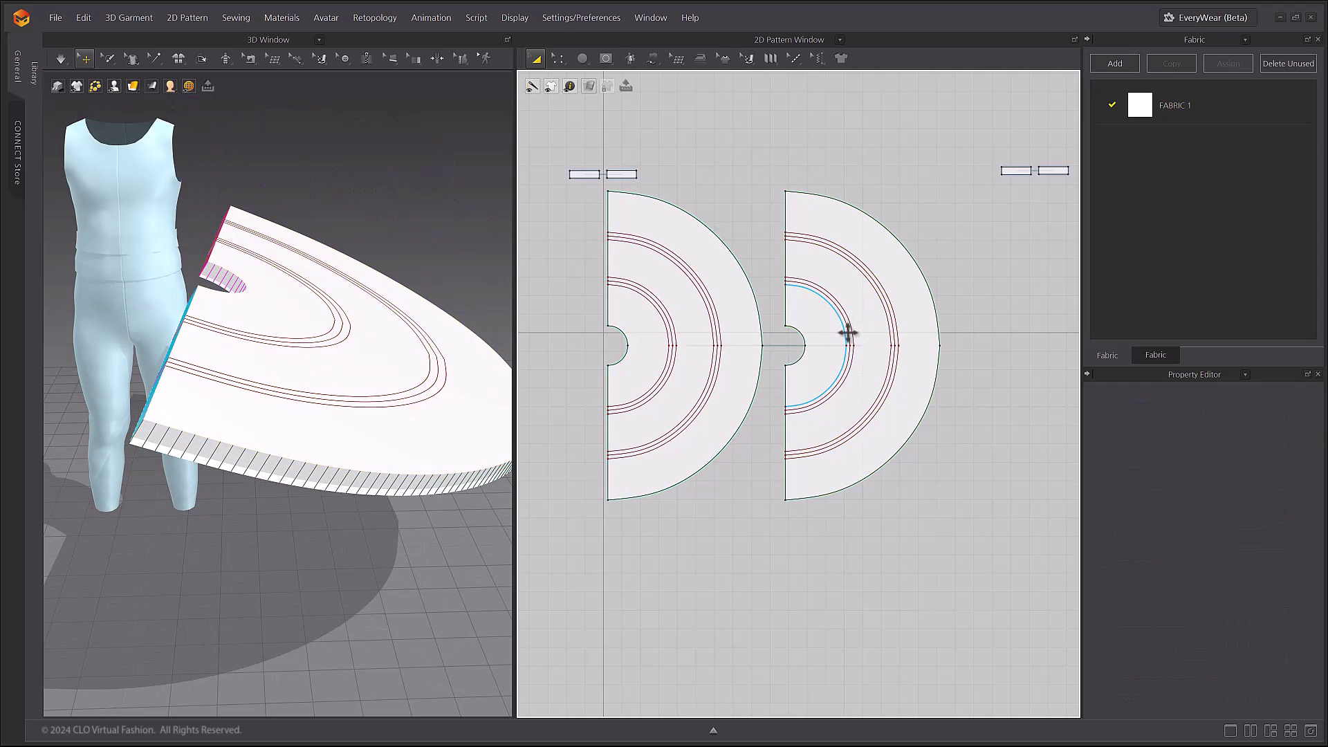
pyautogui.rightClick(816, 330)
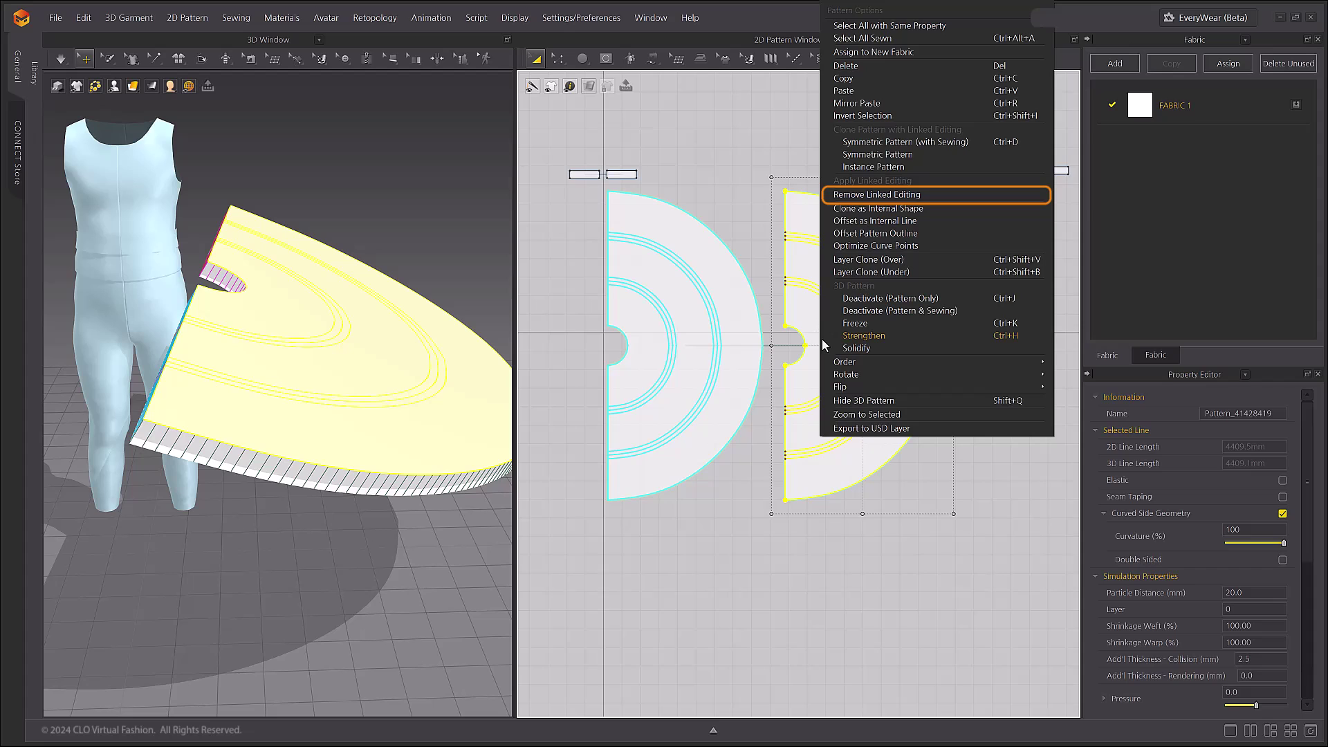
pyautogui.click(876, 194)
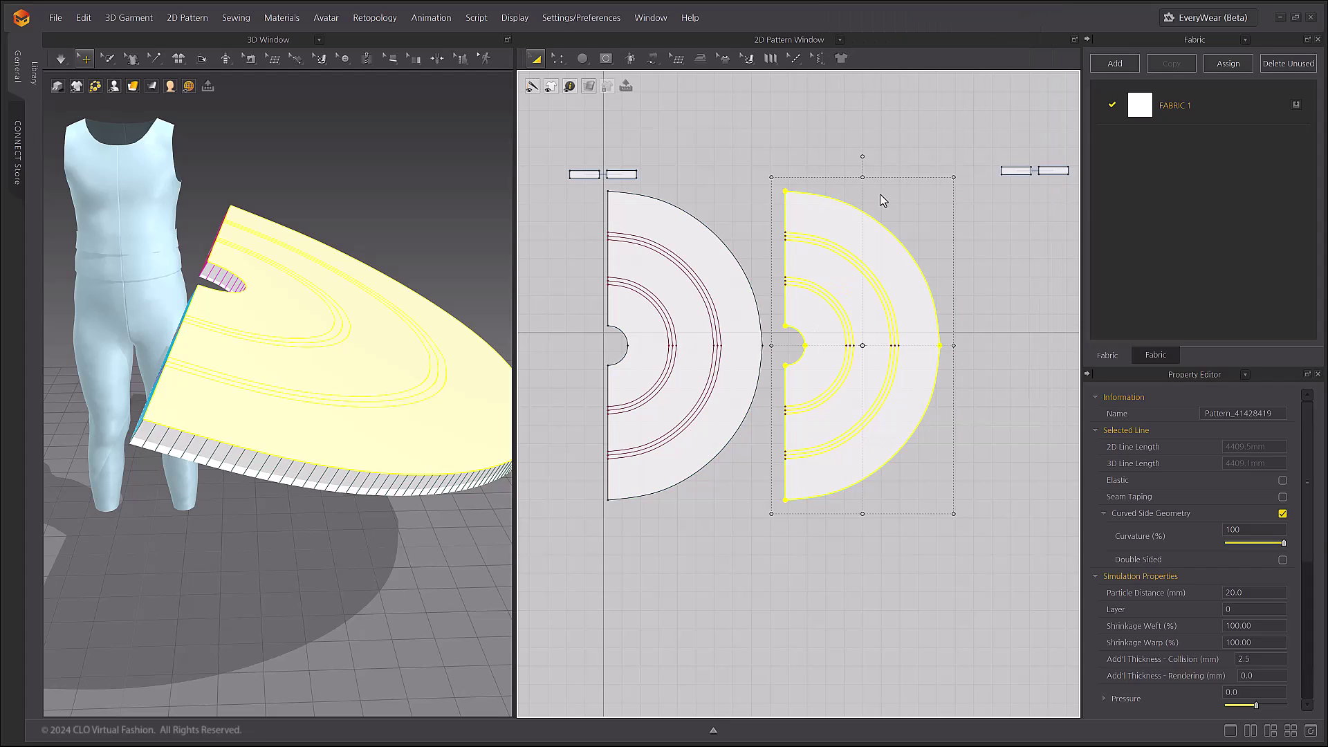
pyautogui.click(1027, 415)
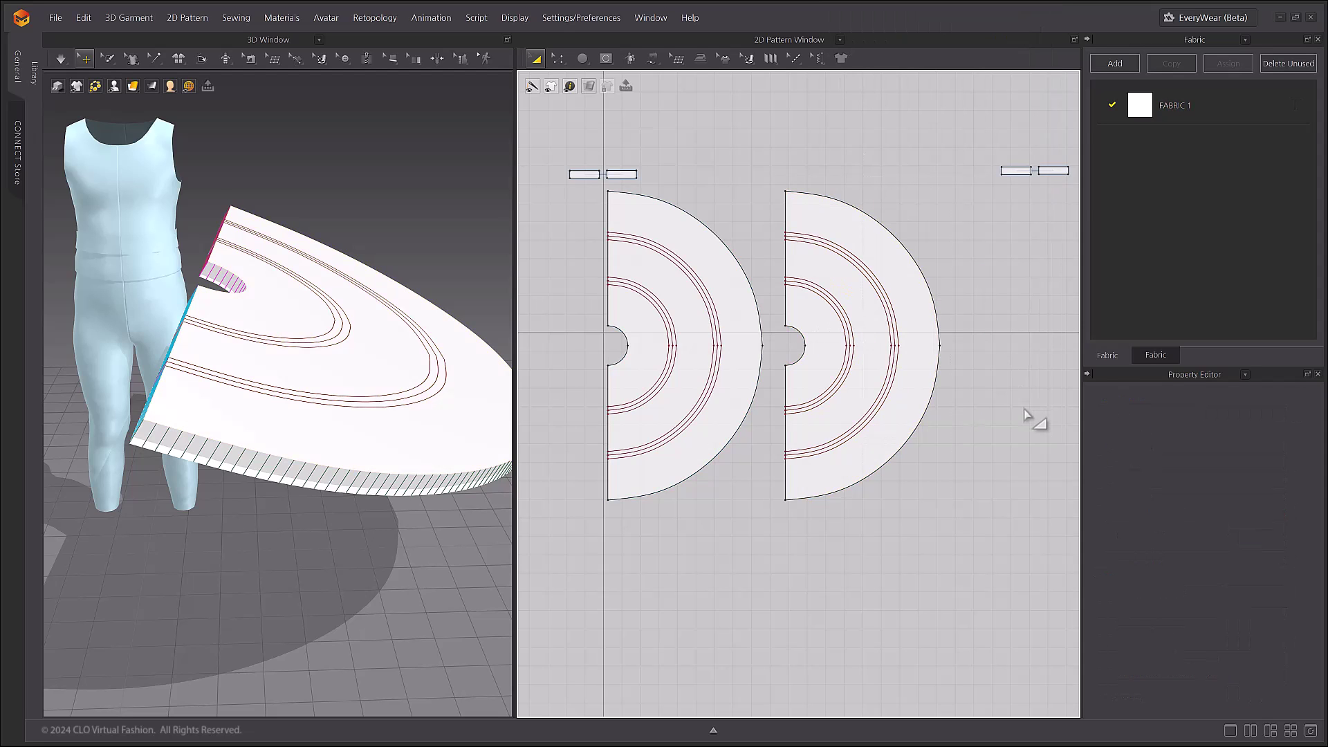
# Cut the cloned half-circle panel along the outer and inner lines of both curved internal line groups.
pyautogui.scroll(2, 829, 308)
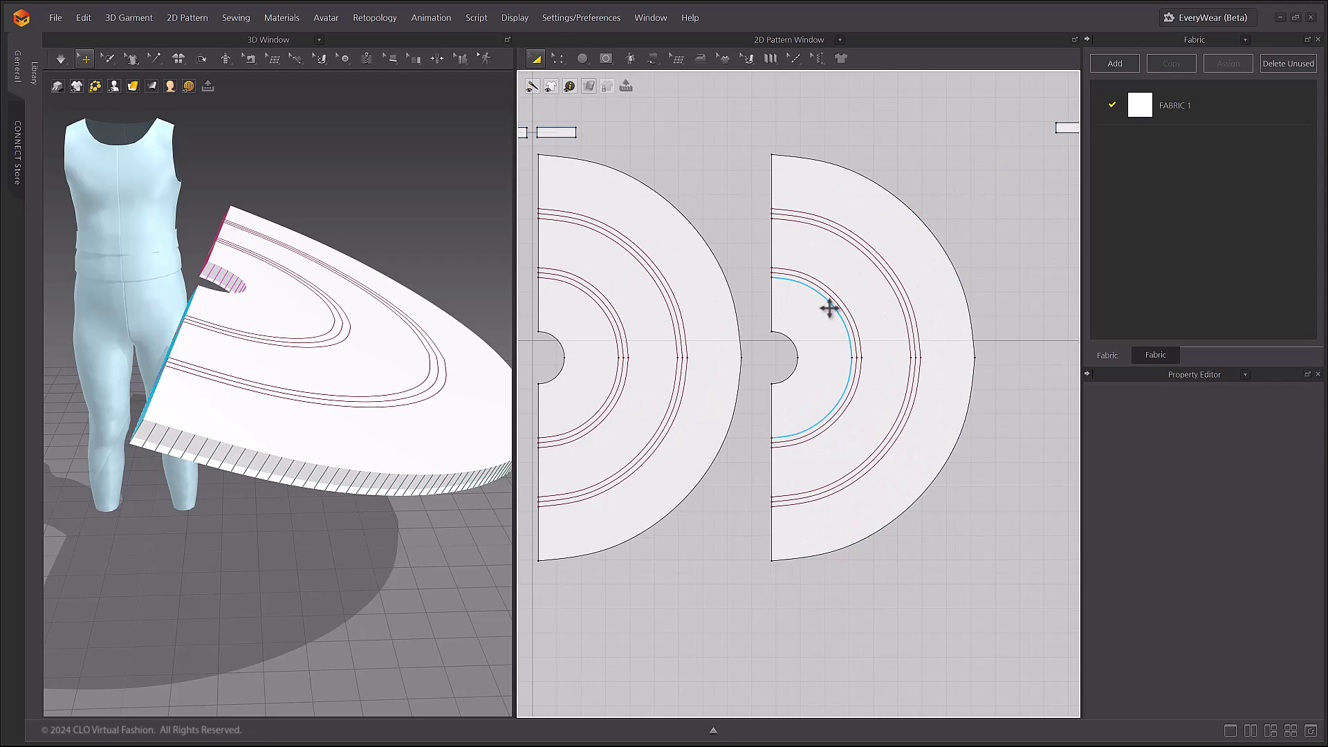
pyautogui.click(835, 308)
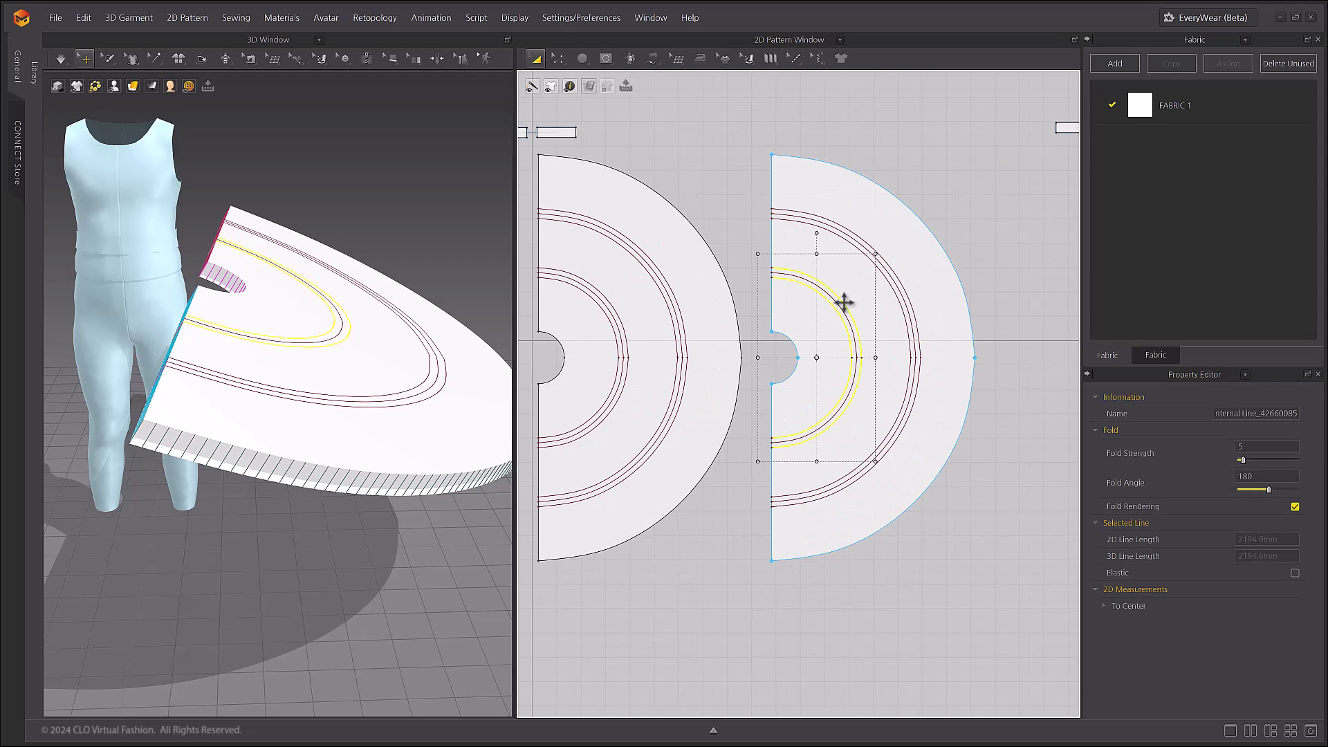
pyautogui.keyDown('shift'); pyautogui.click(888, 283); pyautogui.keyUp('shift')
pyautogui.keyDown('shift'); pyautogui.click(898, 275); pyautogui.keyUp('shift')
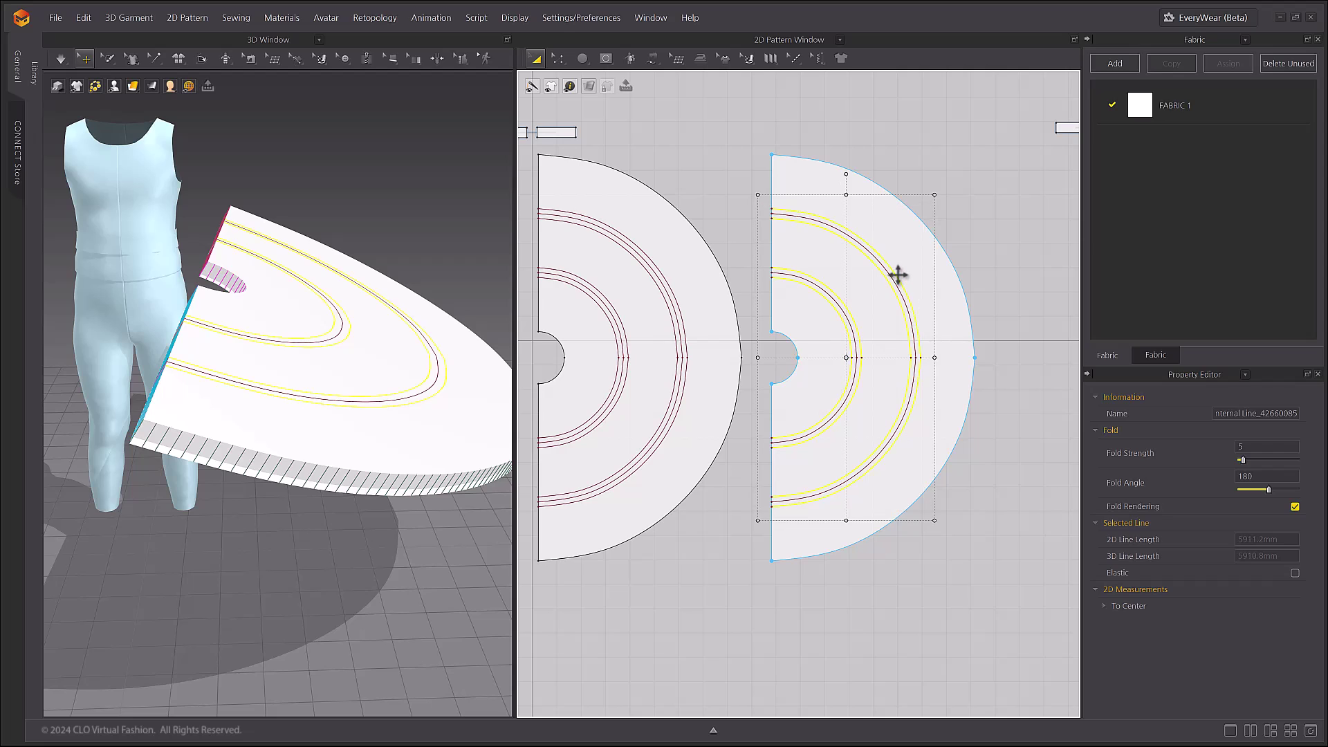
pyautogui.rightClick(898, 275)
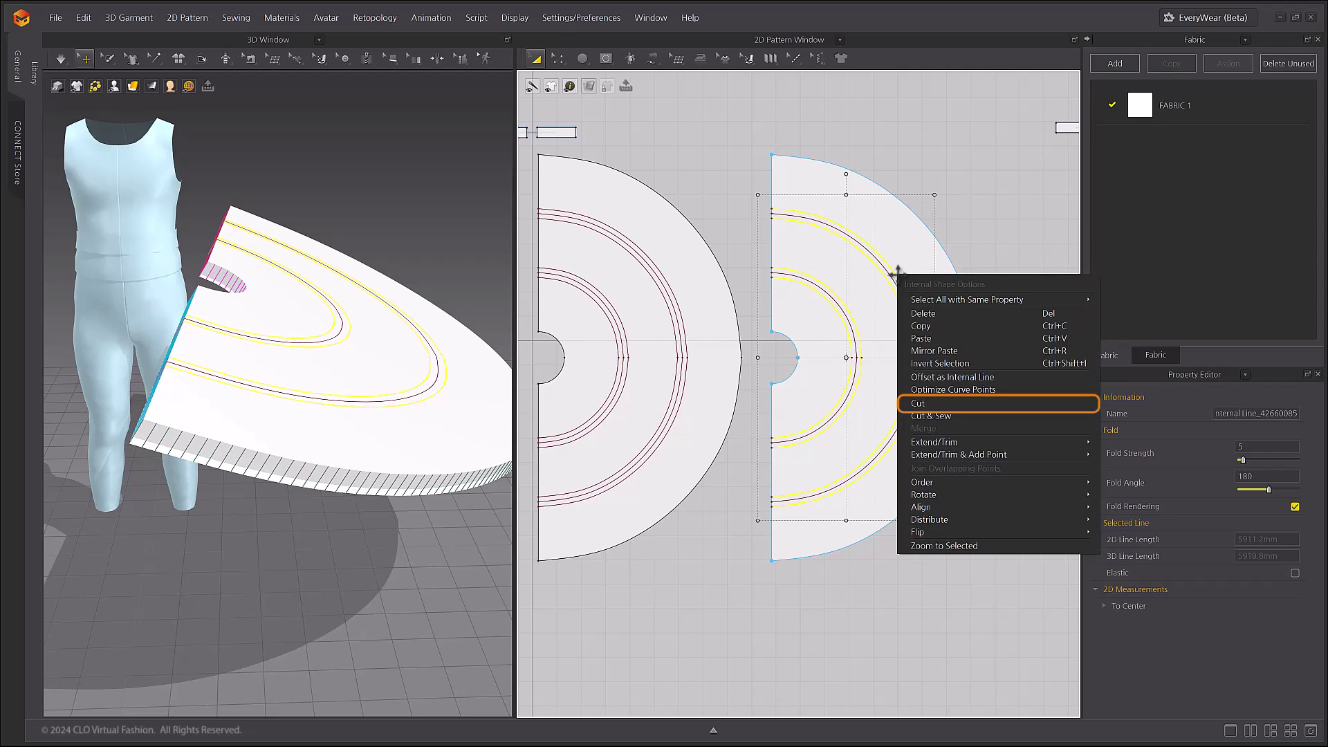
pyautogui.click(923, 404)
pyautogui.click(975, 515)
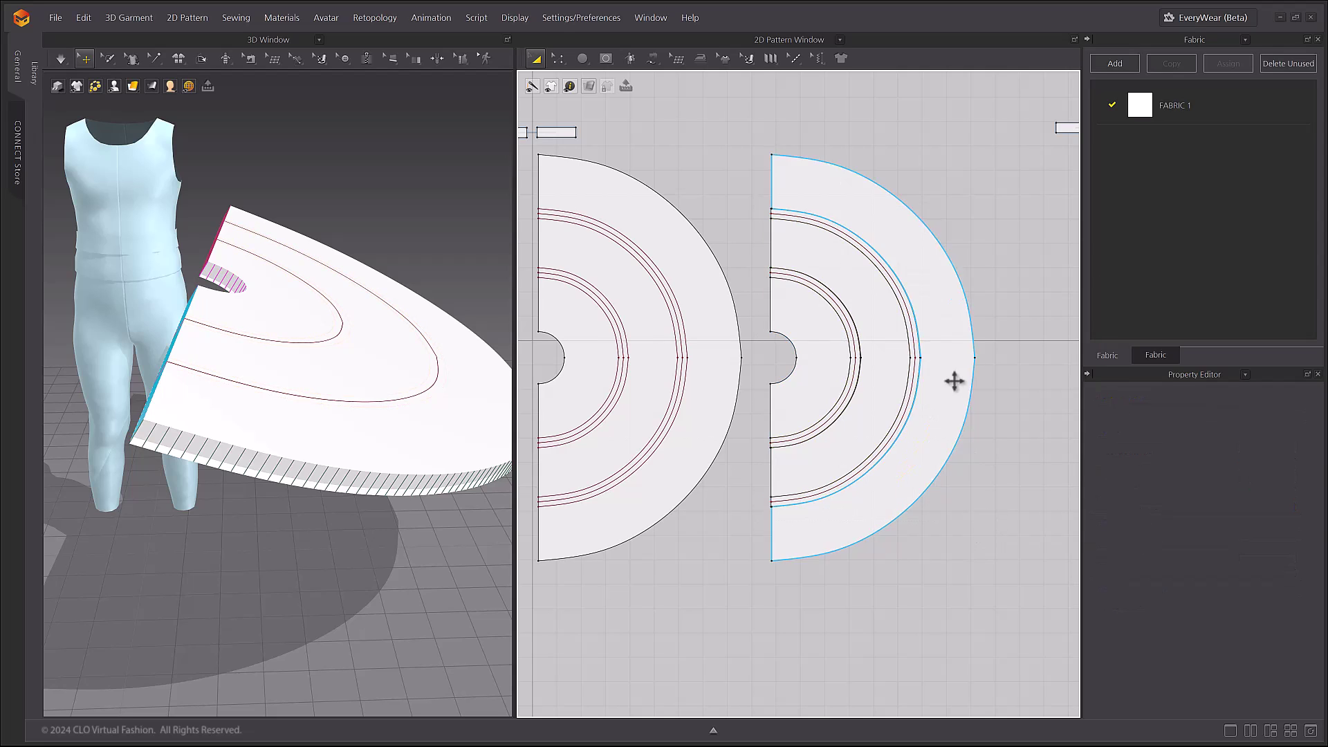
# Separate the three large cut pieces from the clone and delete them, keeping only the two narrow curved strips.
pyautogui.moveTo(955, 382); pyautogui.dragTo(993, 383)
pyautogui.moveTo(871, 355); pyautogui.dragTo(777, 589)
pyautogui.moveTo(805, 379); pyautogui.dragTo(663, 620)
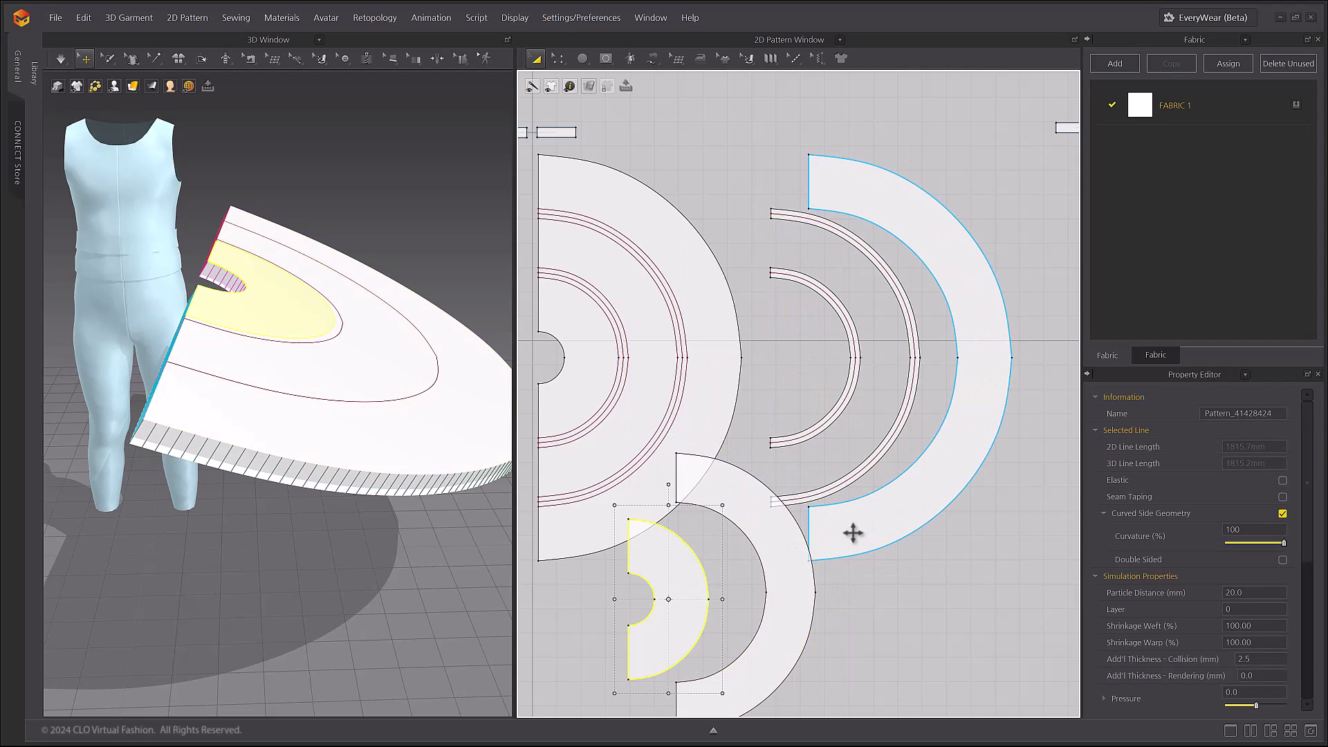
pyautogui.click(854, 533)
pyautogui.keyDown('shift'); pyautogui.click(759, 548); pyautogui.keyUp('shift')
pyautogui.keyDown('shift'); pyautogui.click(642, 543); pyautogui.keyUp('shift')
pyautogui.press('Delete')
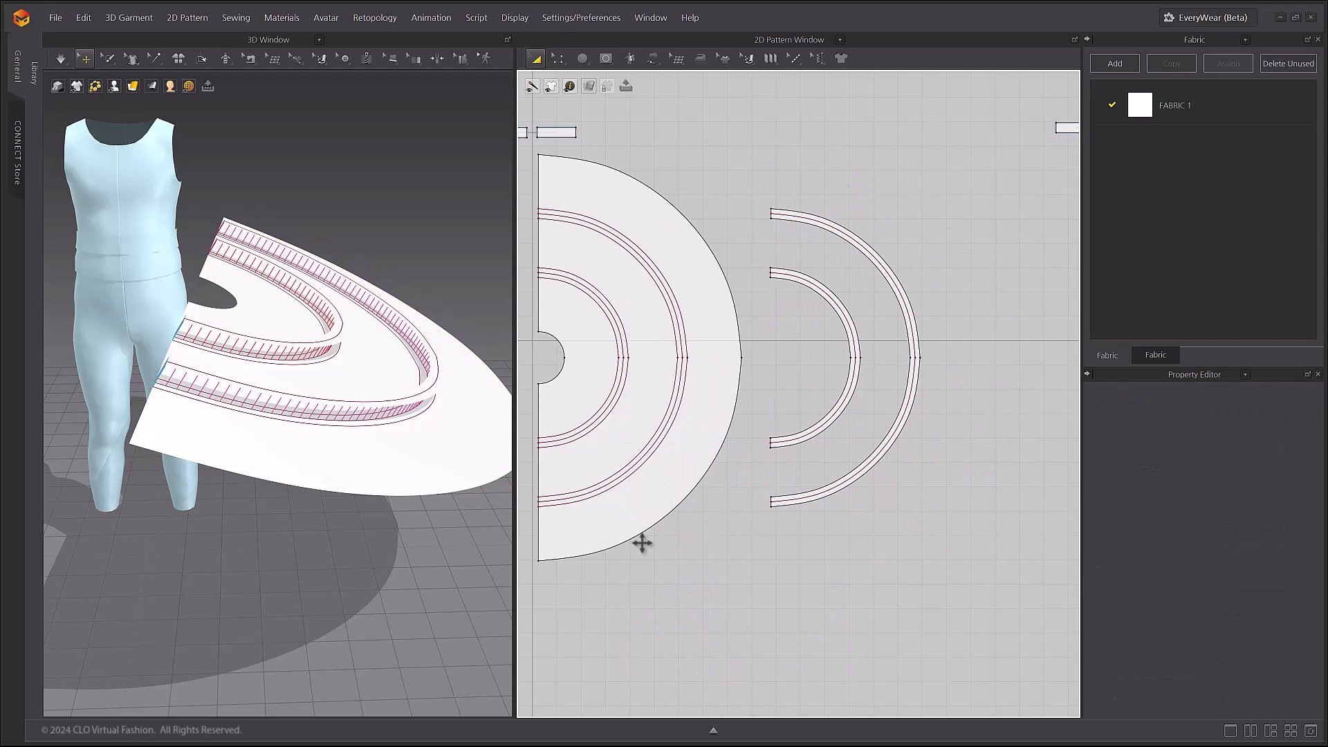
# Freeze the original half-circle skirt panel.
pyautogui.rightClick(461, 456)
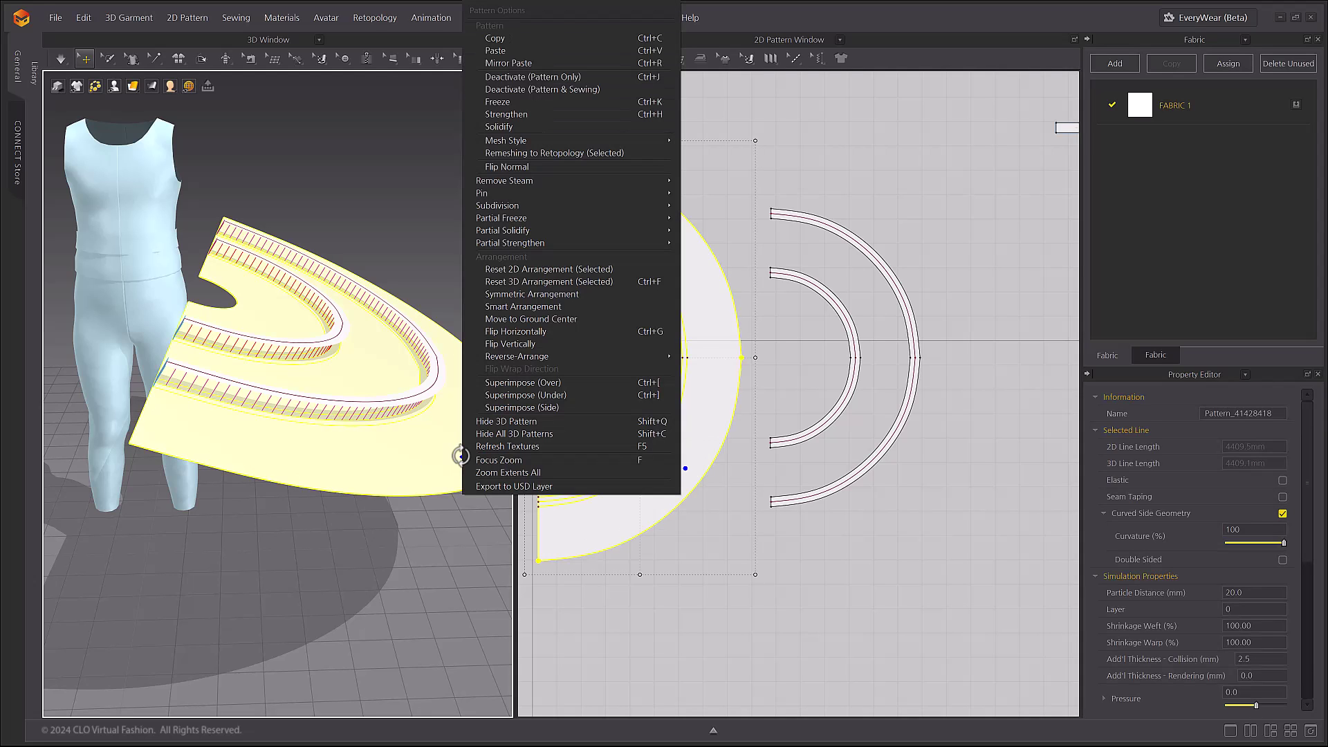
pyautogui.click(526, 104)
# Enlarge both curved strips together and simulate them as ruffles on the skirt panel.
pyautogui.moveTo(744, 181); pyautogui.dragTo(1000, 624)
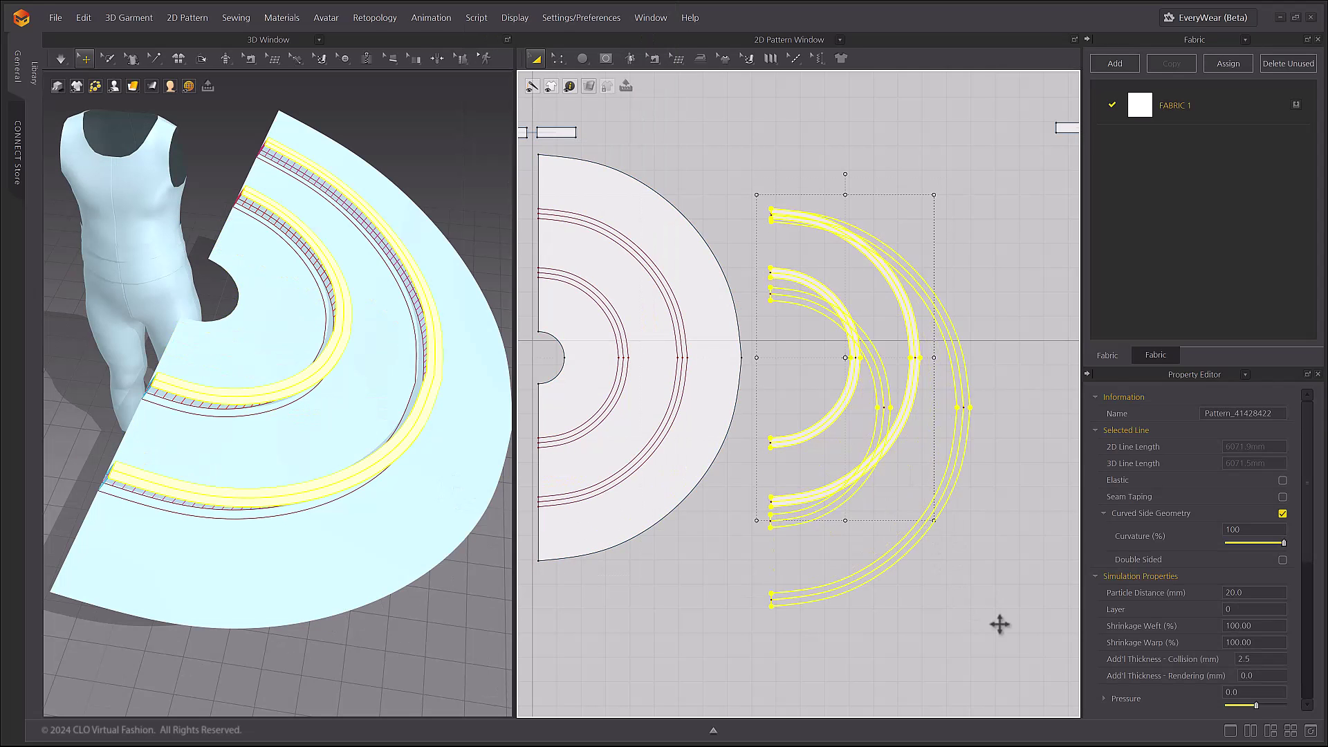
pyautogui.press('space')
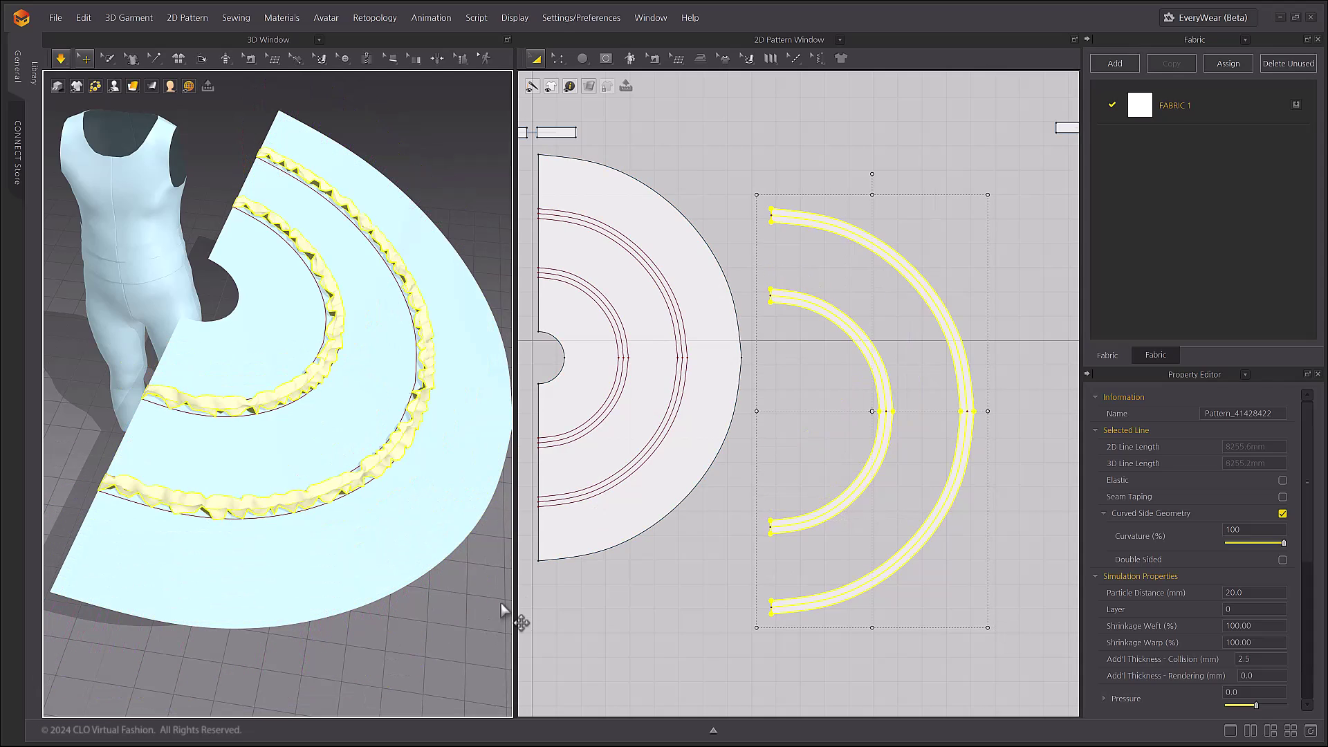
# Undo the strip simulation and scale both curved strips up further.
pyautogui.hotkey('ctrl', 'z')
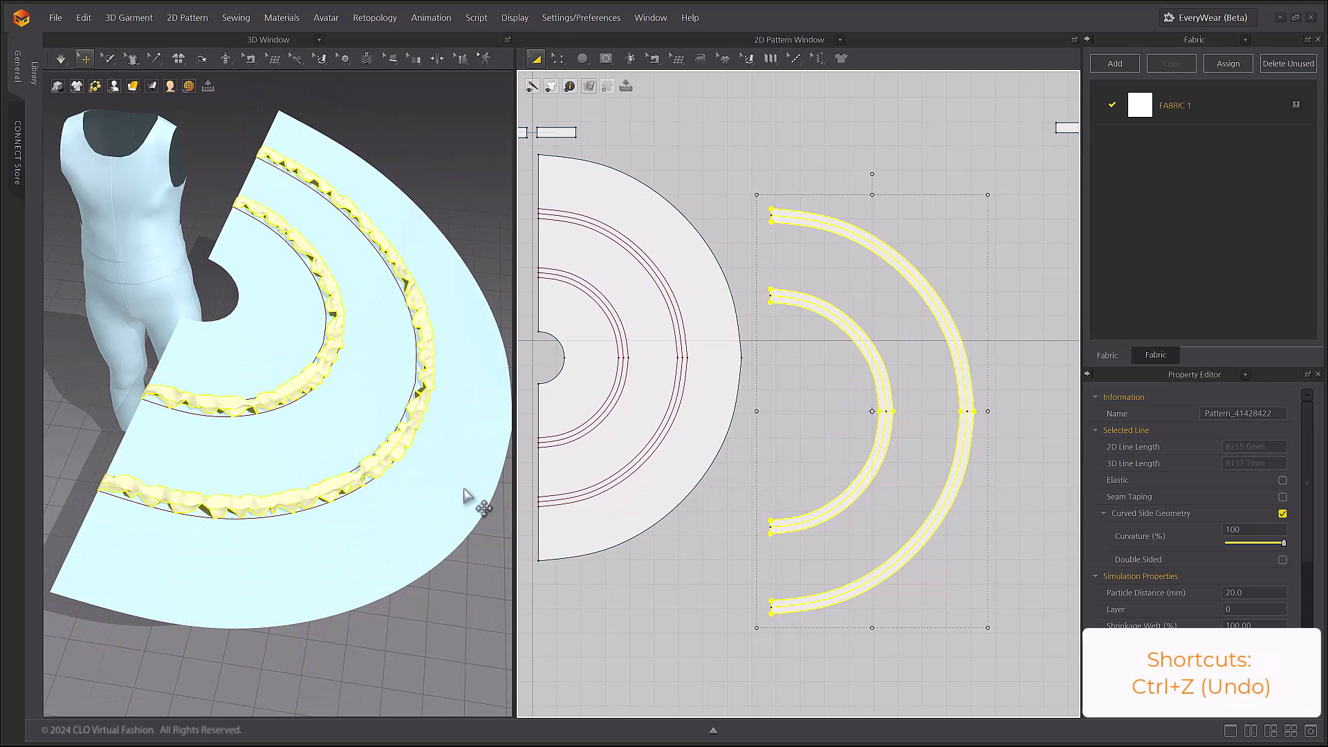
pyautogui.hotkey('ctrl', 'z')
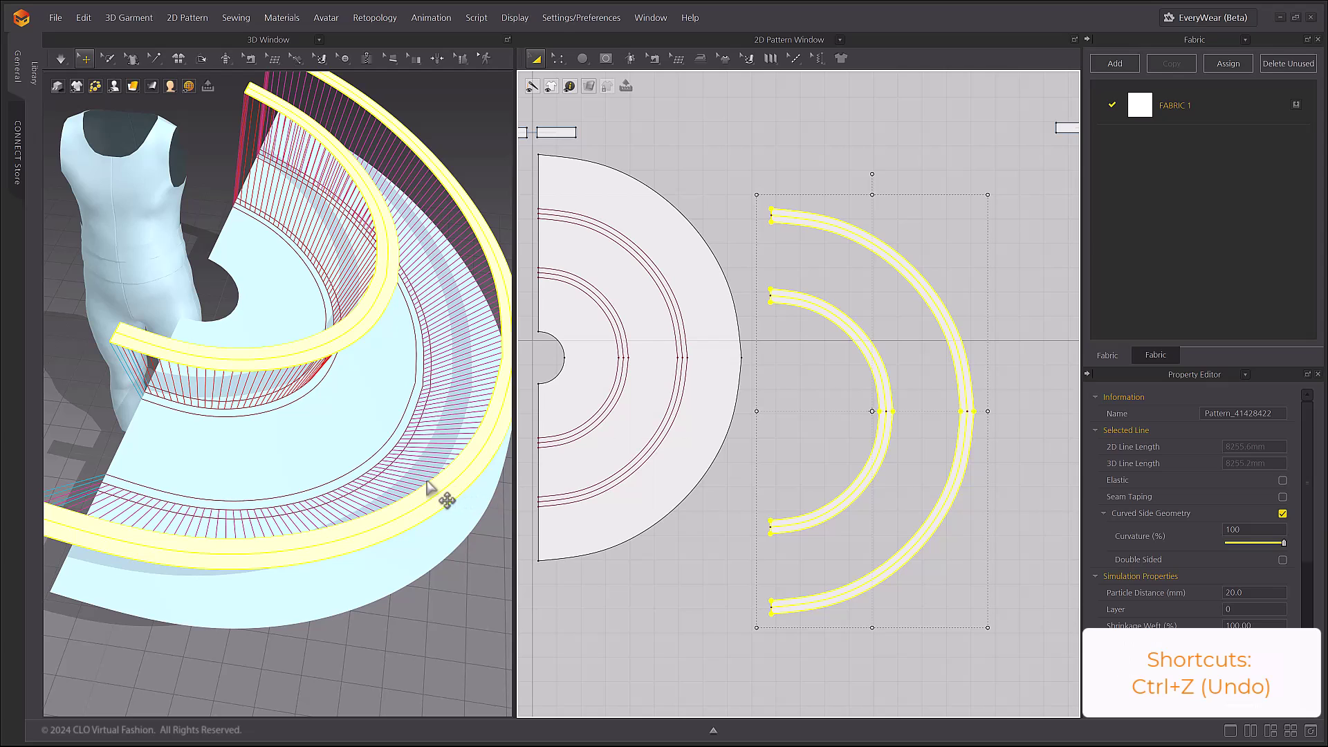
pyautogui.scroll(-1, 427, 487)
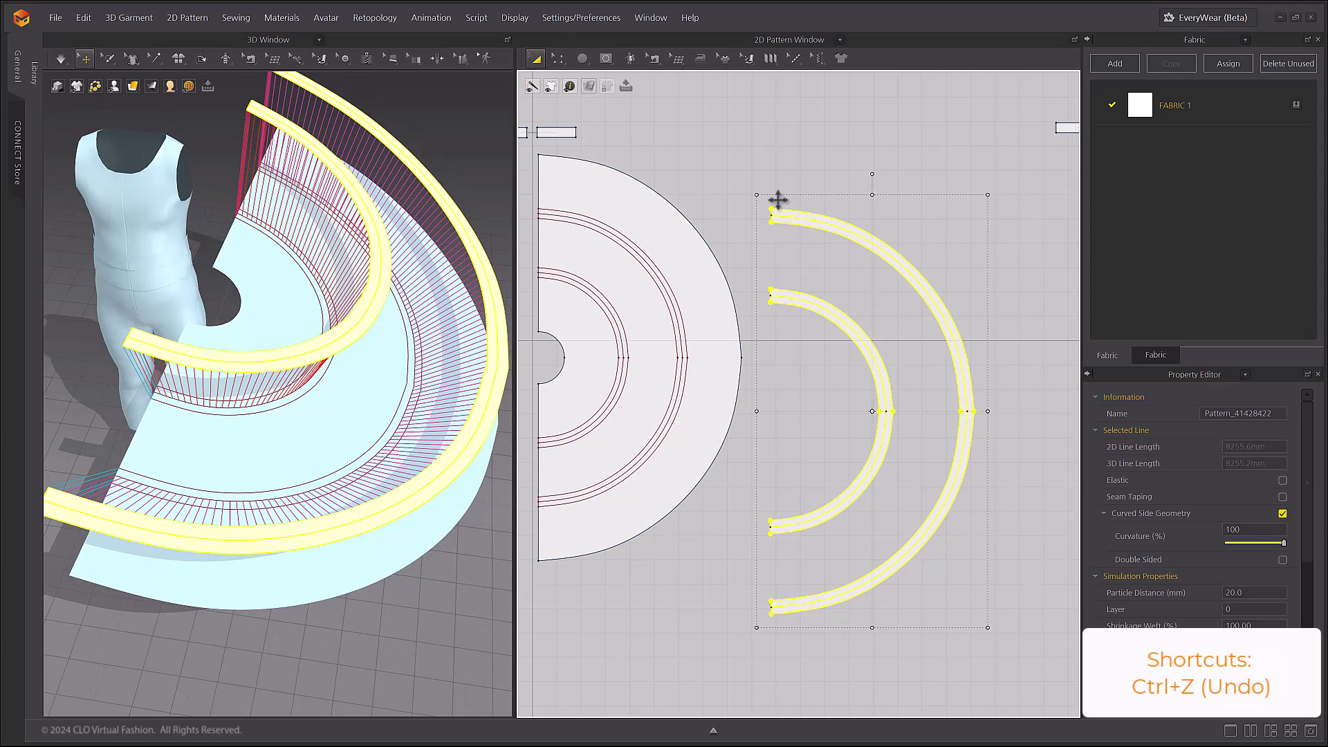
pyautogui.moveTo(758, 196); pyautogui.dragTo(708, 161)
pyautogui.moveTo(987, 628); pyautogui.dragTo(995, 644)
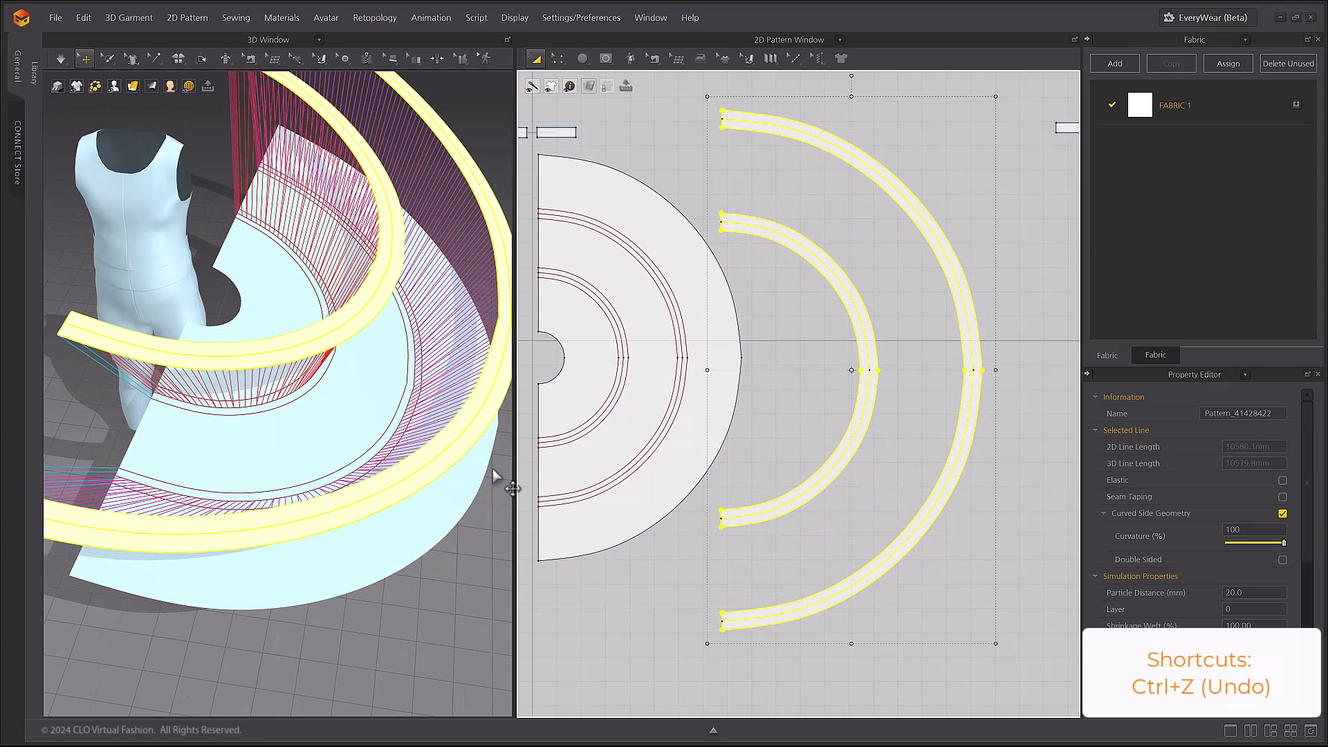
# Simulate the enlarged strips and examine the ruffles up close on the skirt panel.
pyautogui.moveTo(498, 475); pyautogui.dragTo(348, 418, button='right')
pyautogui.press('space')
pyautogui.click(450, 505)
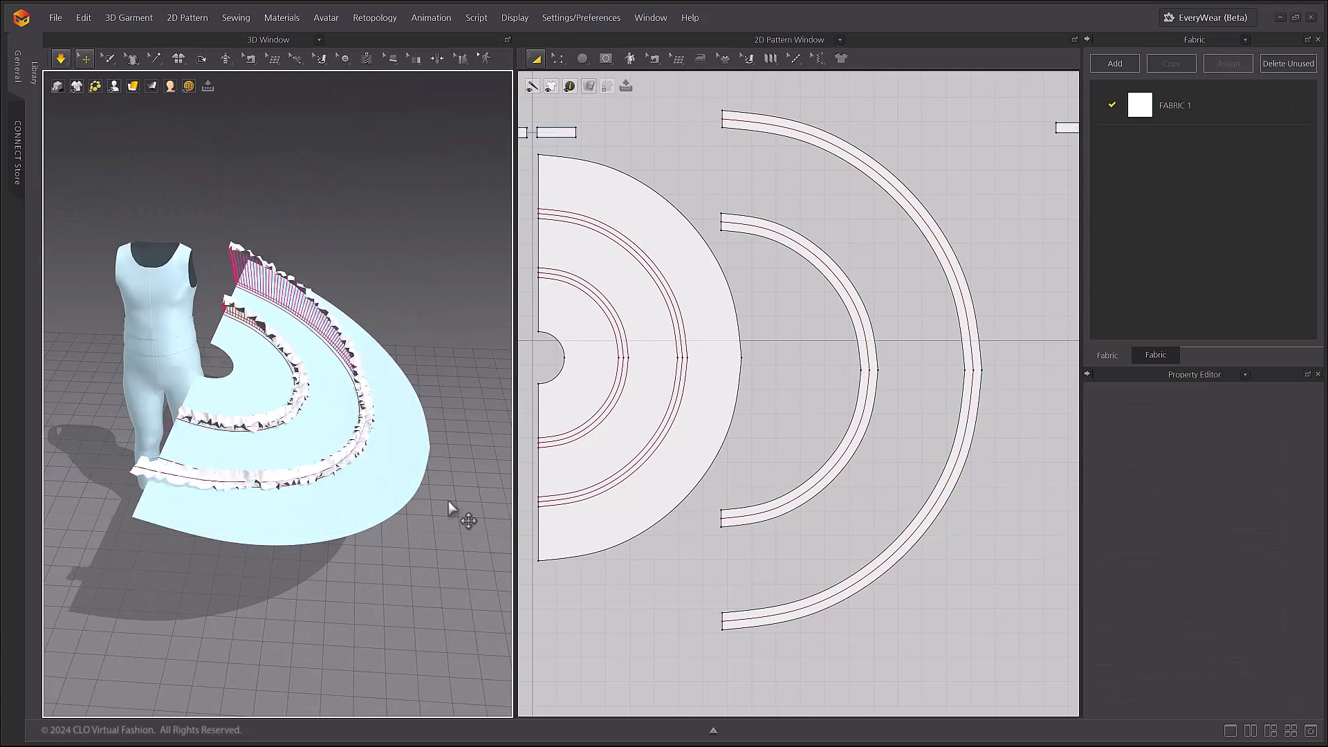
pyautogui.press('space')
pyautogui.scroll(3, 388, 490)
pyautogui.moveTo(385, 488); pyautogui.dragTo(378, 406, button='middle')
pyautogui.moveTo(377, 408); pyautogui.dragTo(445, 489, button='right')
pyautogui.scroll(3, 445, 489)
pyautogui.moveTo(445, 489); pyautogui.dragTo(423, 423, button='middle')
# Extend the pattern outline along both long curved edges of the outer strip by 10 mm.
pyautogui.press('z')
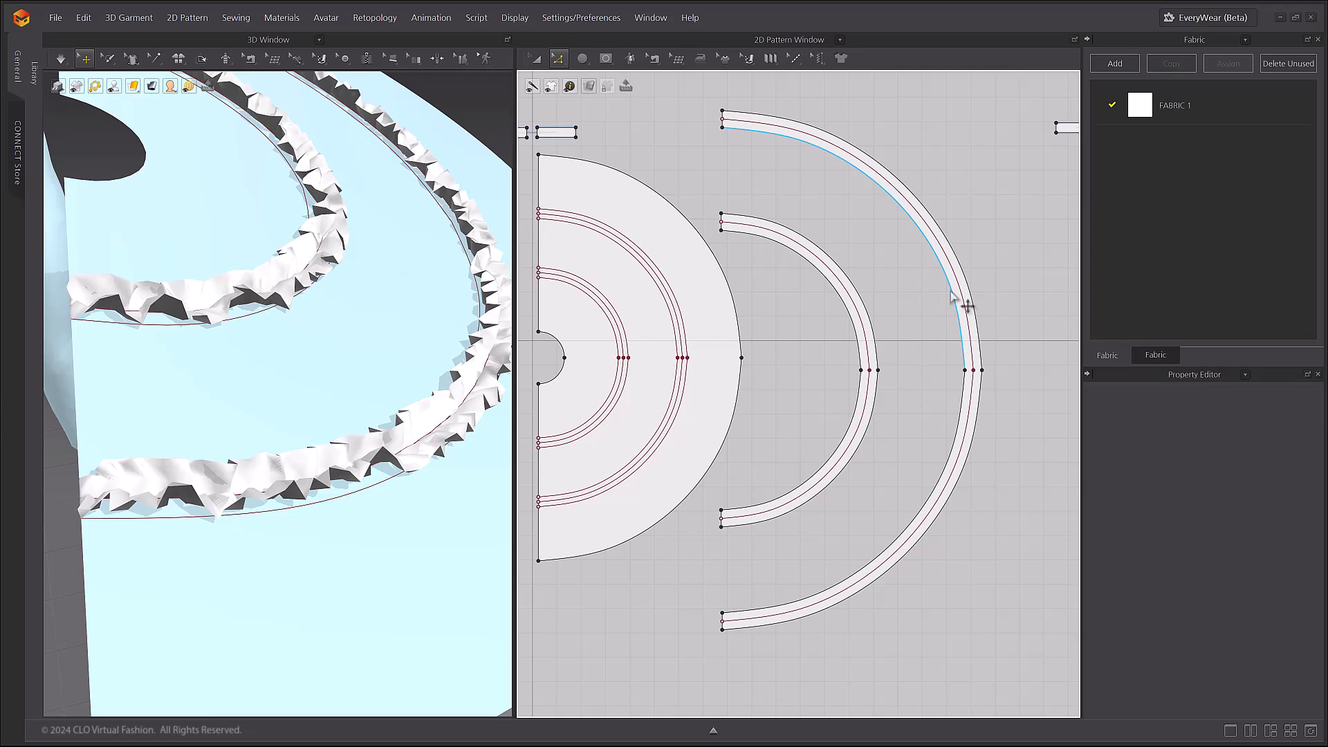
pyautogui.click(958, 299)
pyautogui.keyDown('shift'); pyautogui.click(961, 395); pyautogui.keyUp('shift')
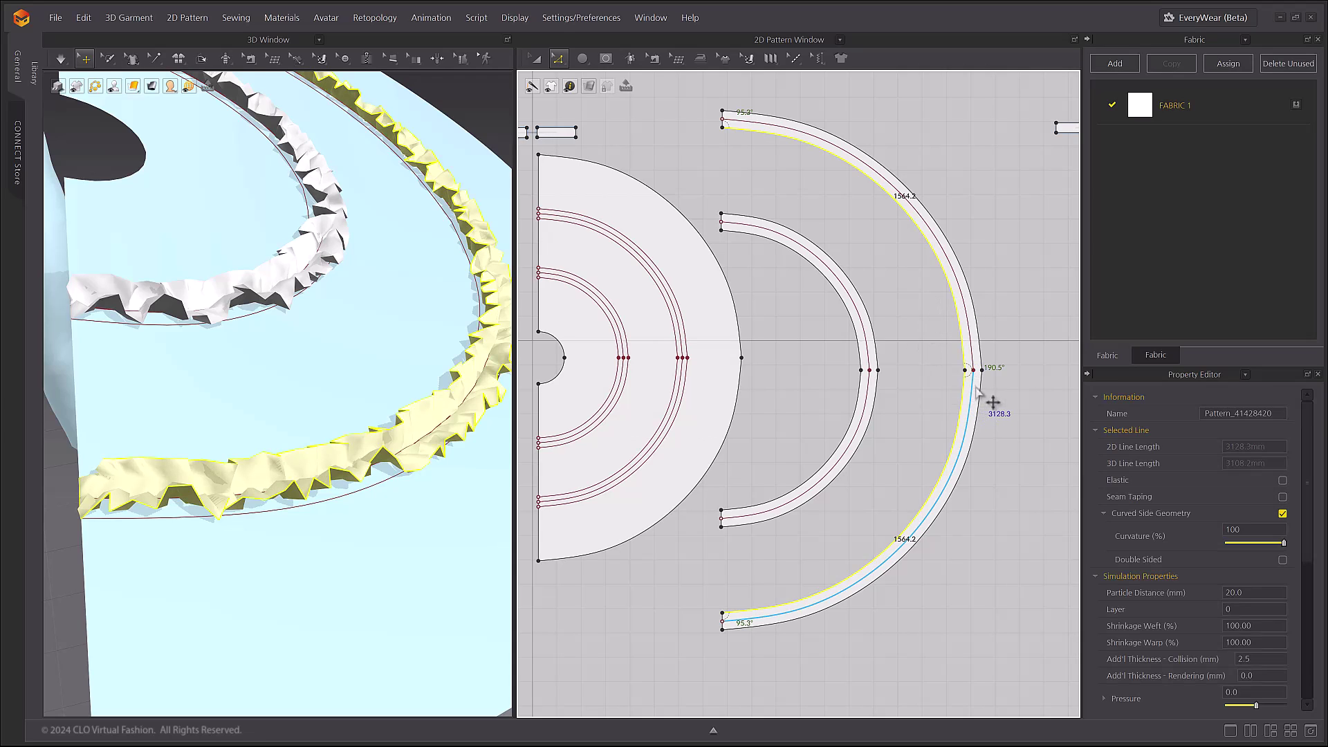
pyautogui.keyDown('shift'); pyautogui.click(982, 391); pyautogui.keyUp('shift')
pyautogui.keyDown('shift'); pyautogui.click(983, 354); pyautogui.keyUp('shift')
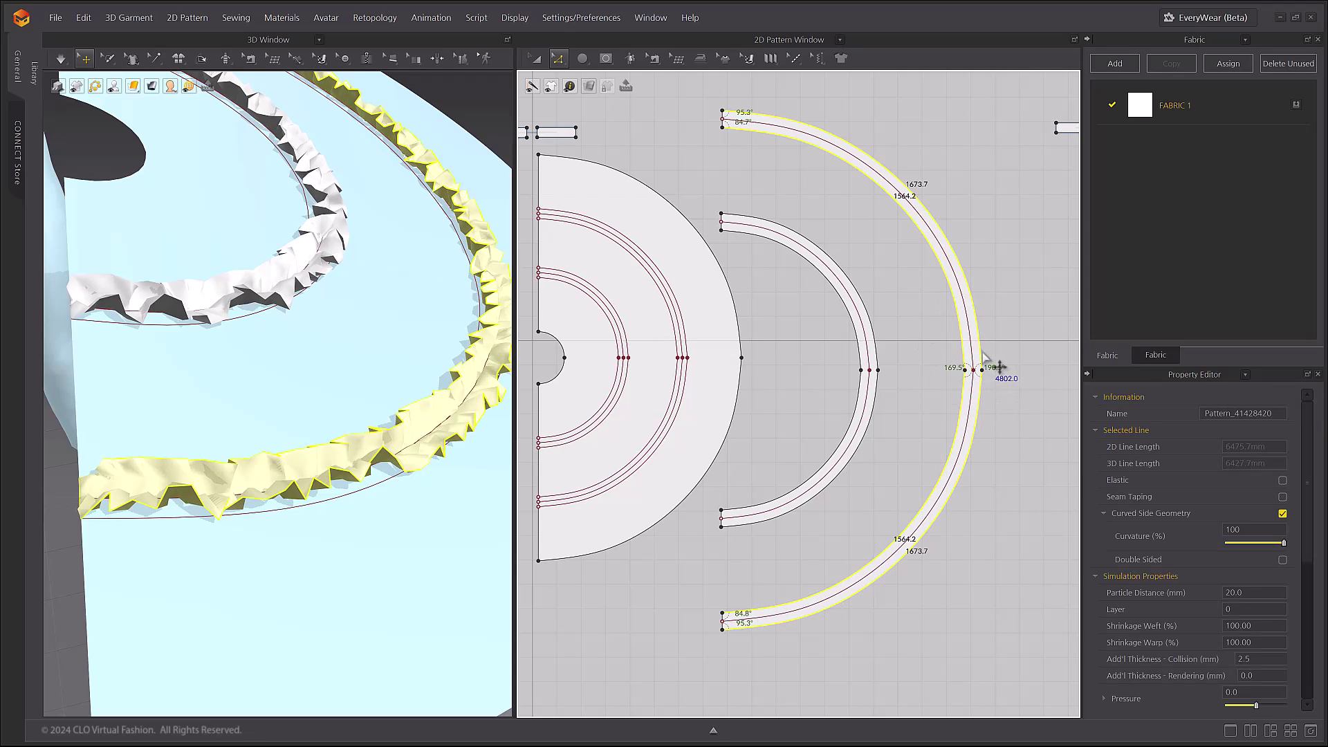
pyautogui.rightClick(983, 355)
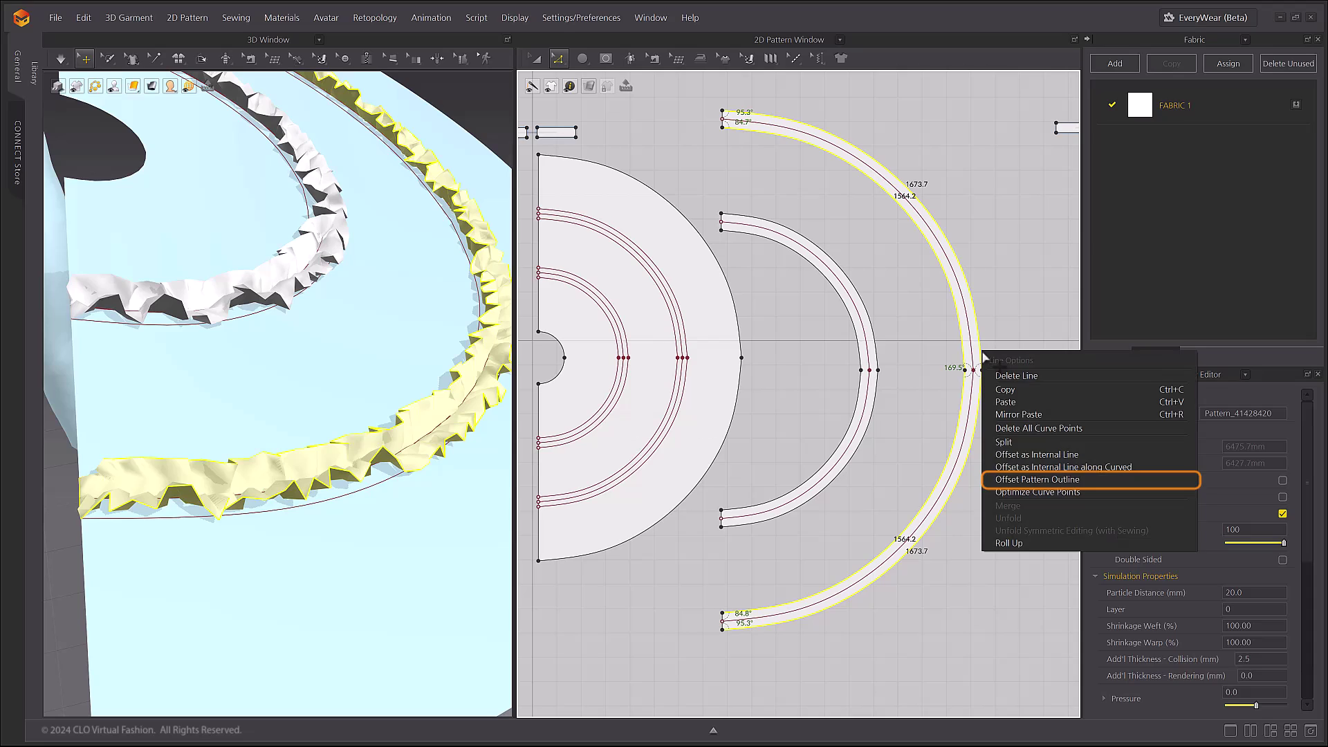
pyautogui.click(1050, 480)
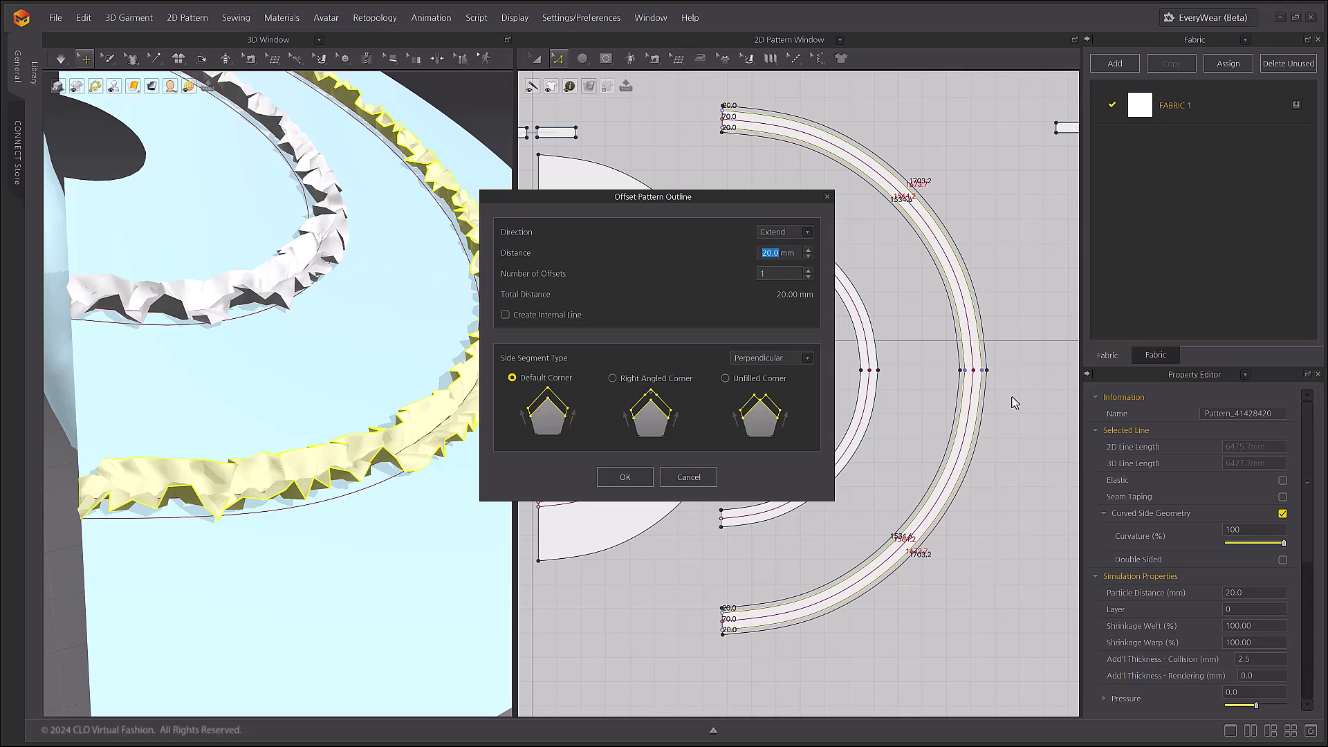
pyautogui.write('10')
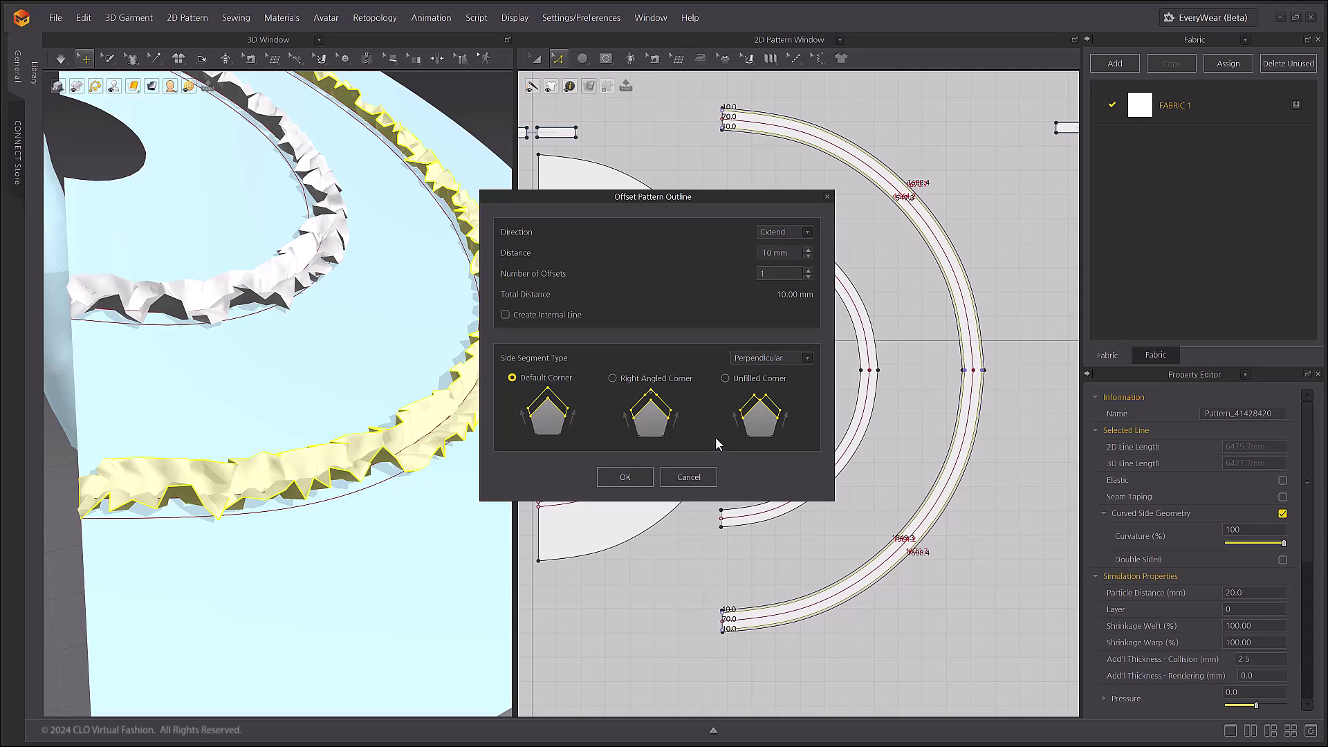
pyautogui.click(624, 478)
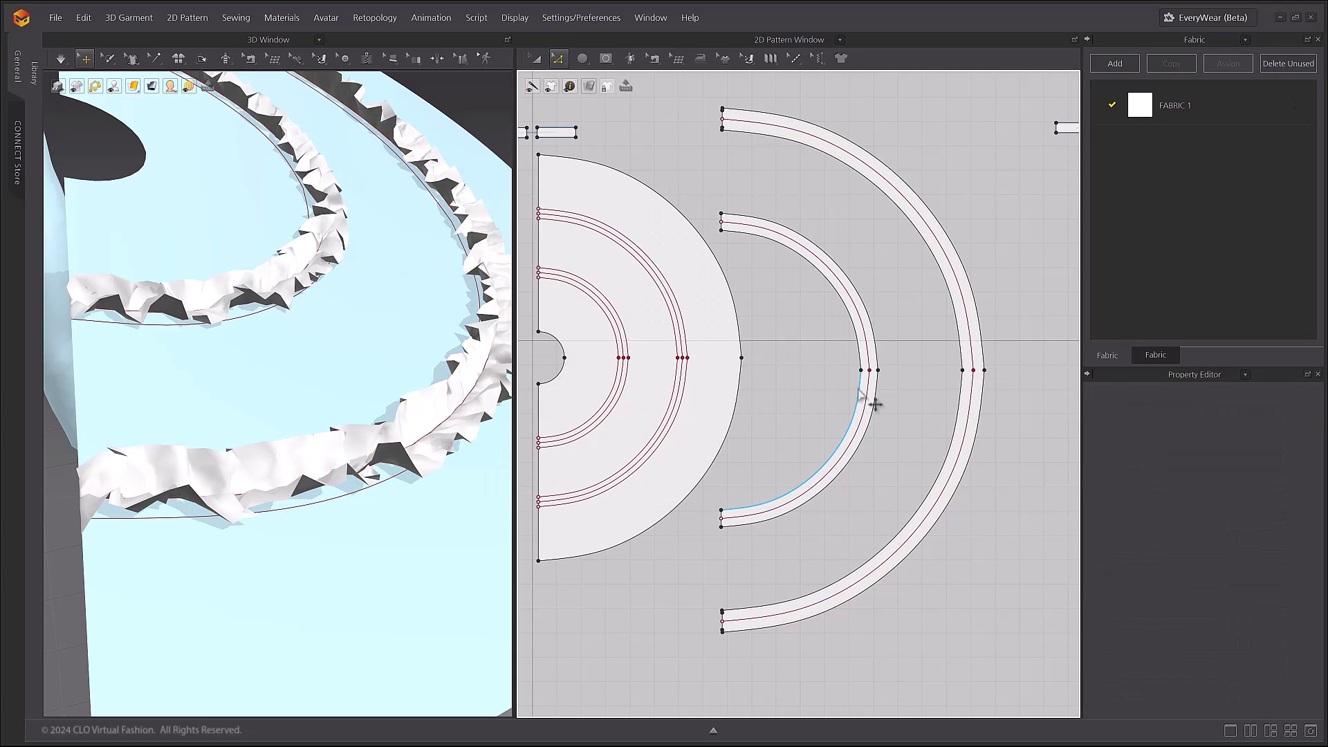
# Retract the pattern outline along both long curved edges of the inner strip by 10 mm.
pyautogui.click(874, 356)
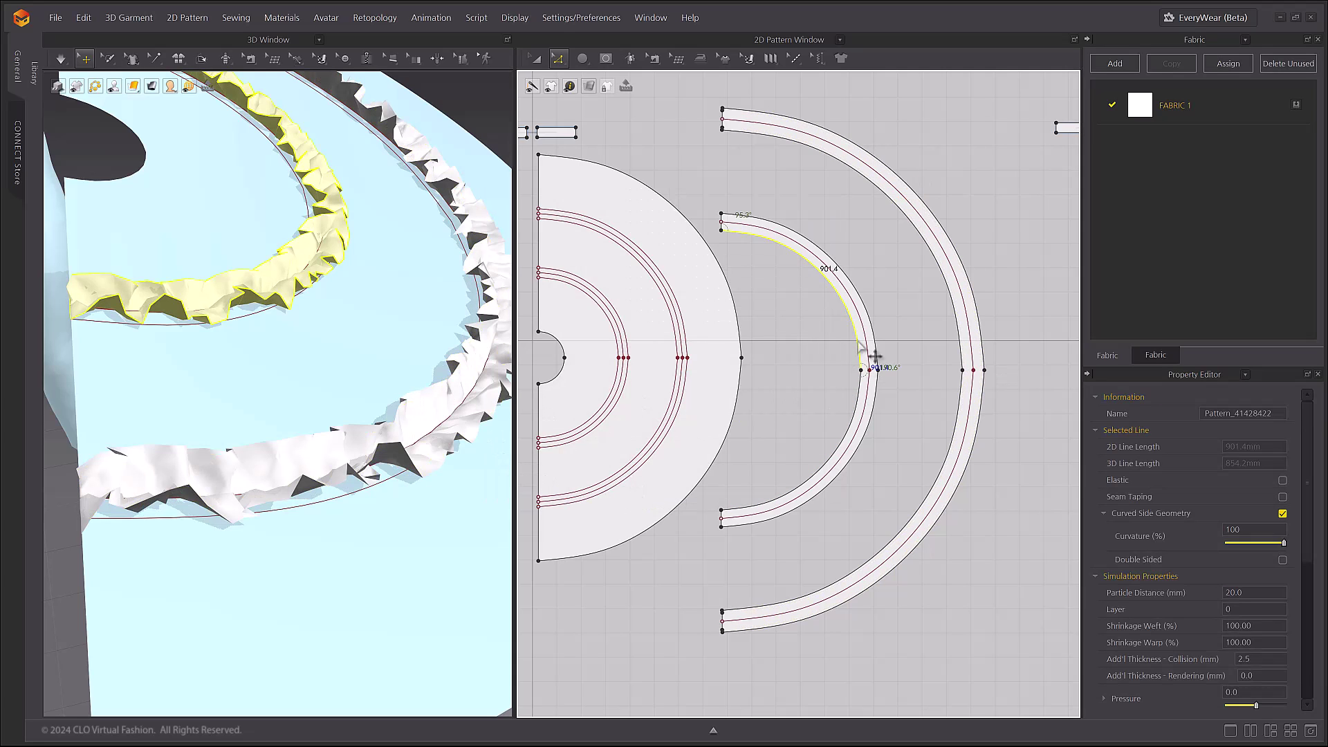
pyautogui.click(862, 393)
pyautogui.keyDown('shift'); pyautogui.click(877, 350); pyautogui.keyUp('shift')
pyautogui.keyDown('shift'); pyautogui.click(879, 390); pyautogui.keyUp('shift')
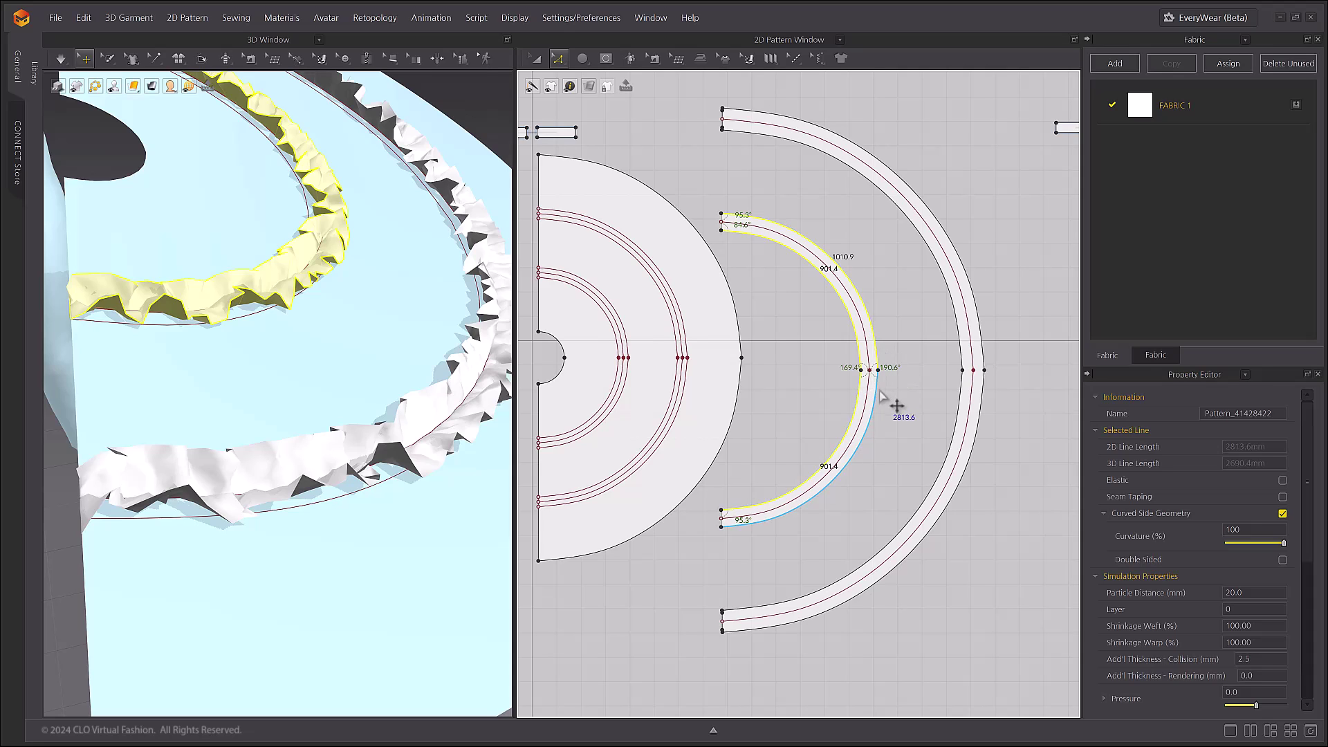
pyautogui.keyDown('shift'); pyautogui.click(877, 391); pyautogui.keyUp('shift')
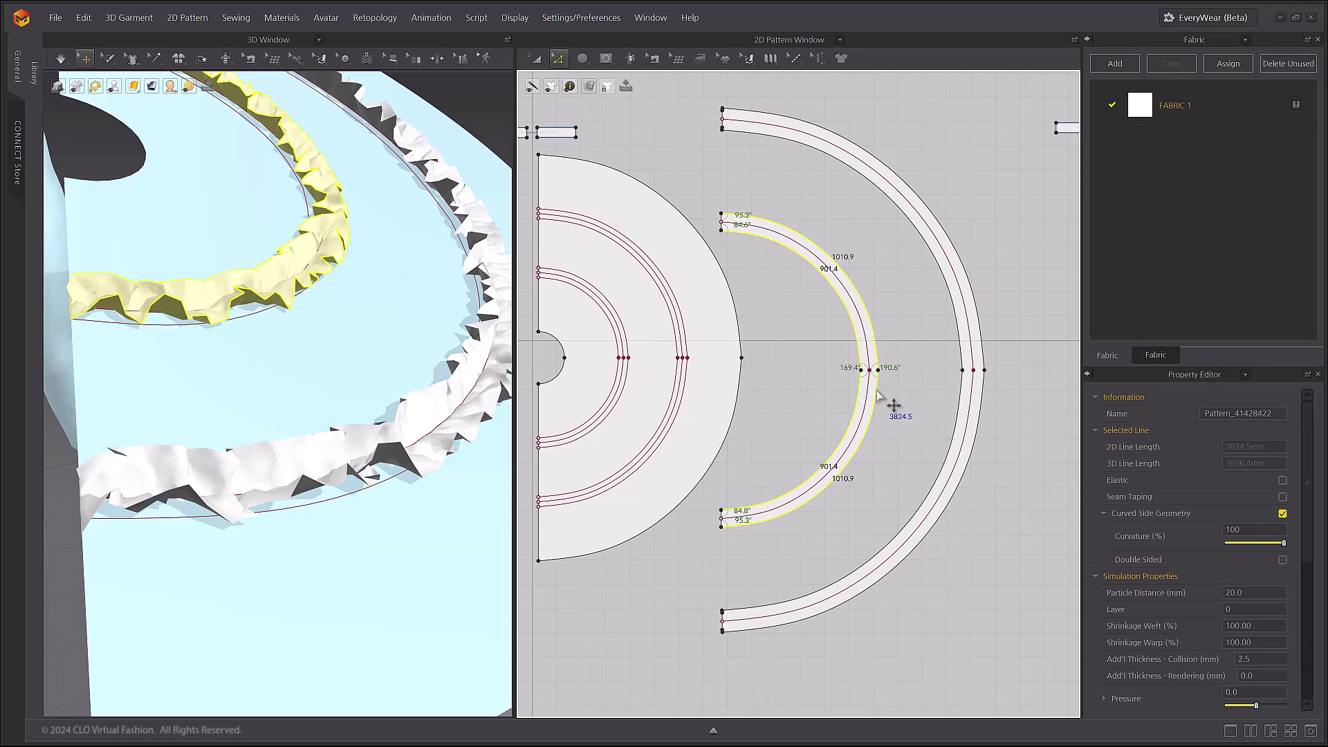
pyautogui.rightClick(878, 392)
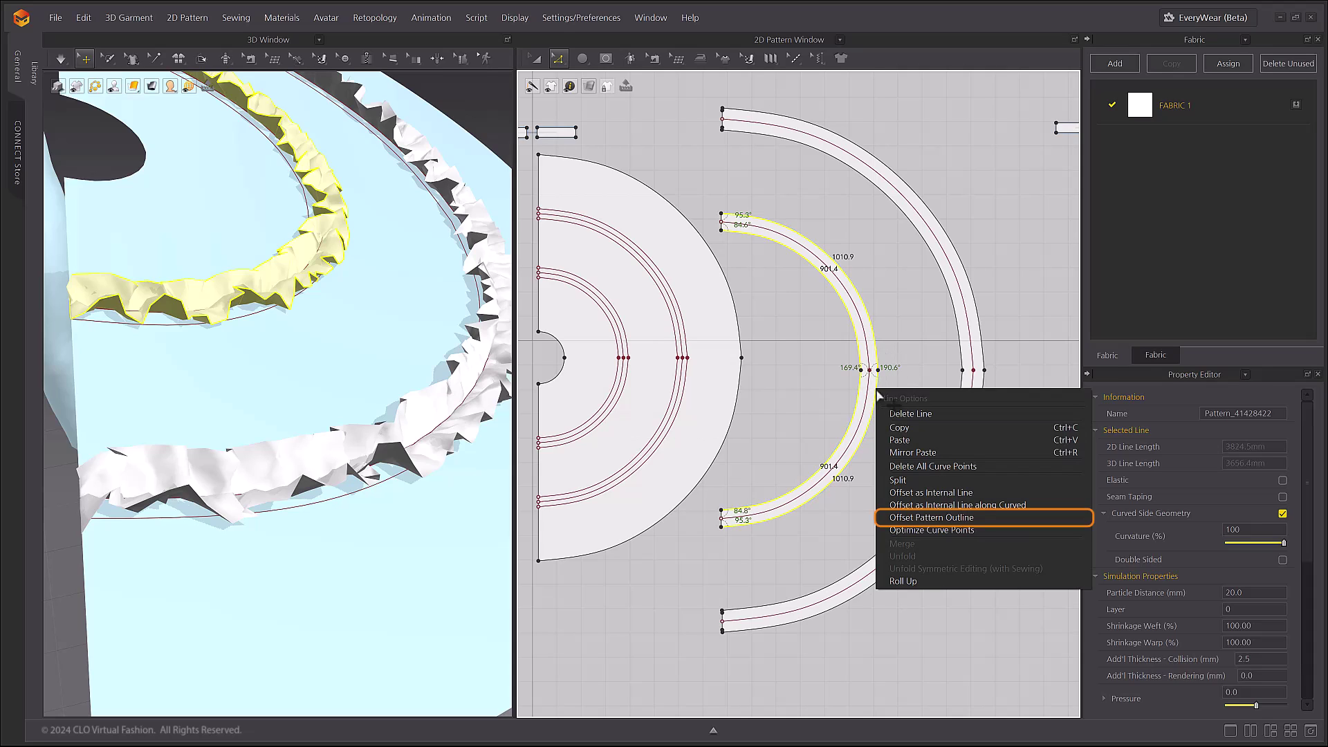
pyautogui.click(943, 523)
pyautogui.moveTo(748, 196); pyautogui.dragTo(1156, 193)
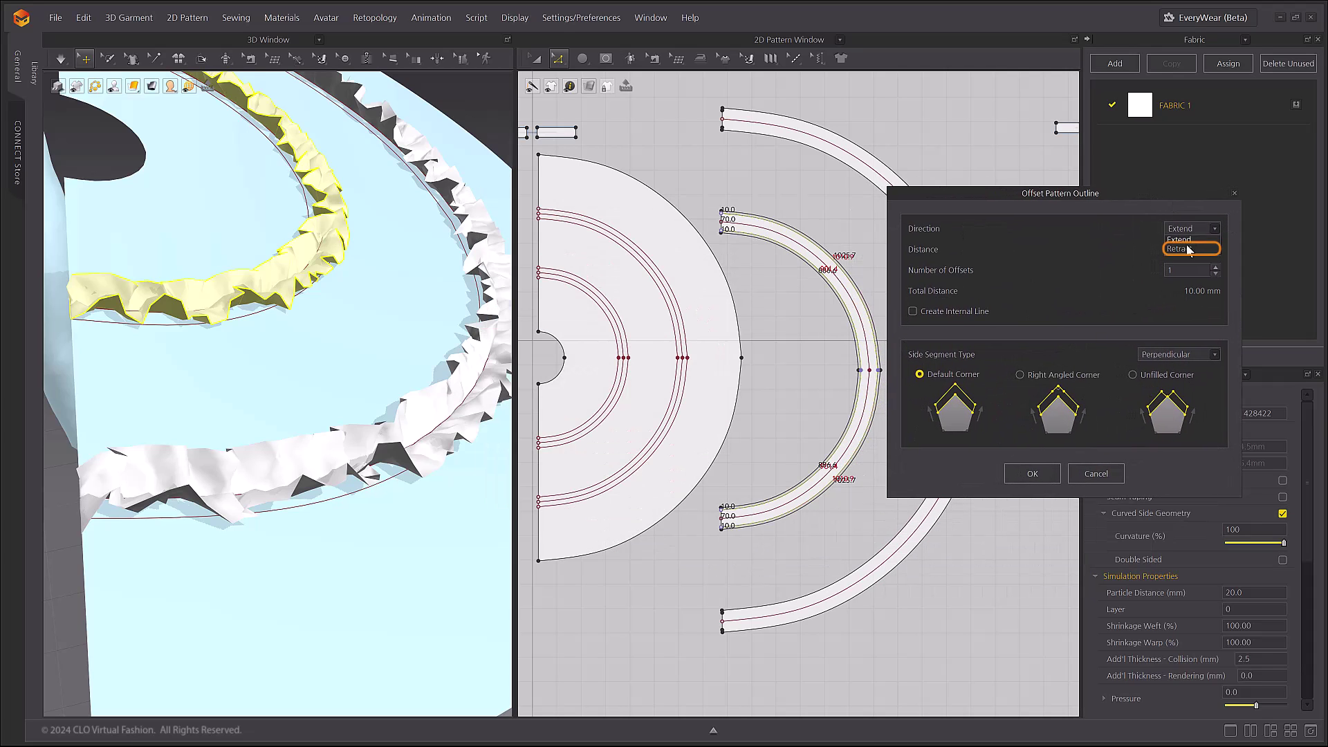
pyautogui.click(1180, 240)
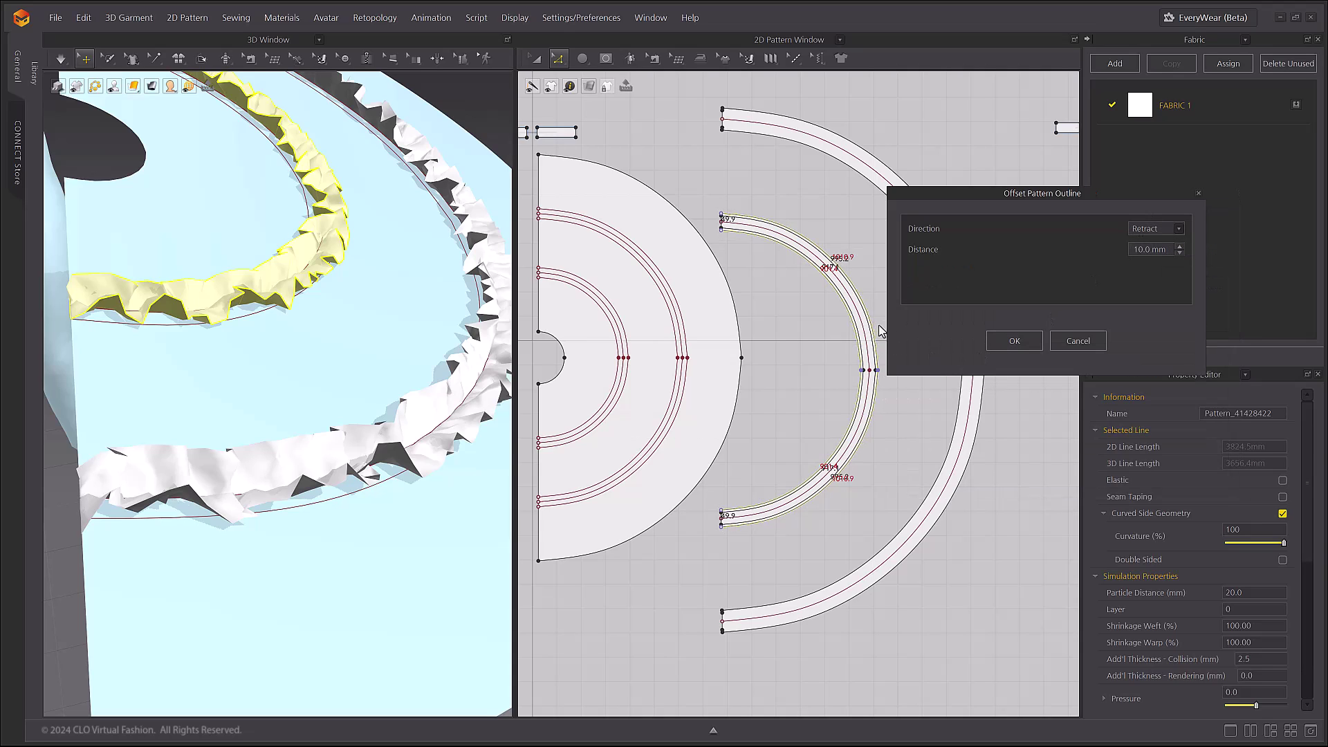
pyautogui.click(1013, 341)
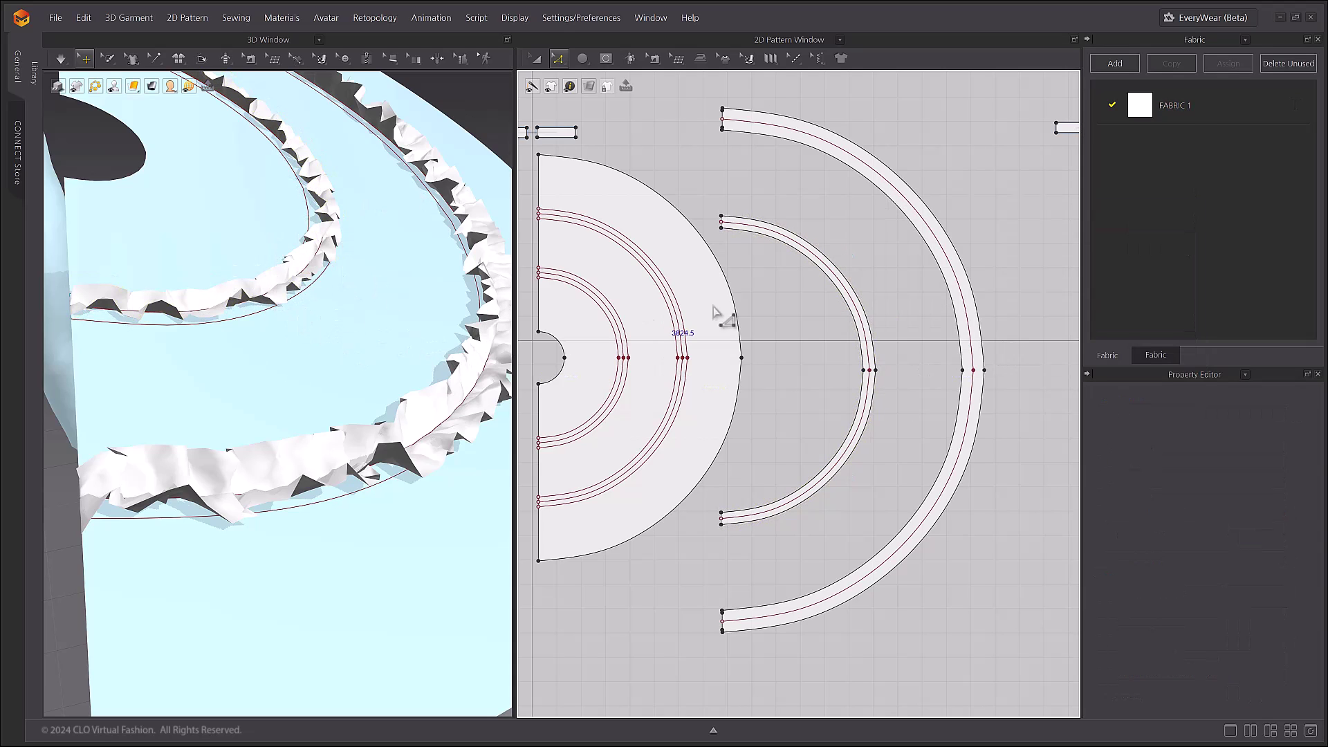
# Simulate the garment briefly to settle the ruffles with their adjusted strip widths.
pyautogui.scroll(-2, 387, 380)
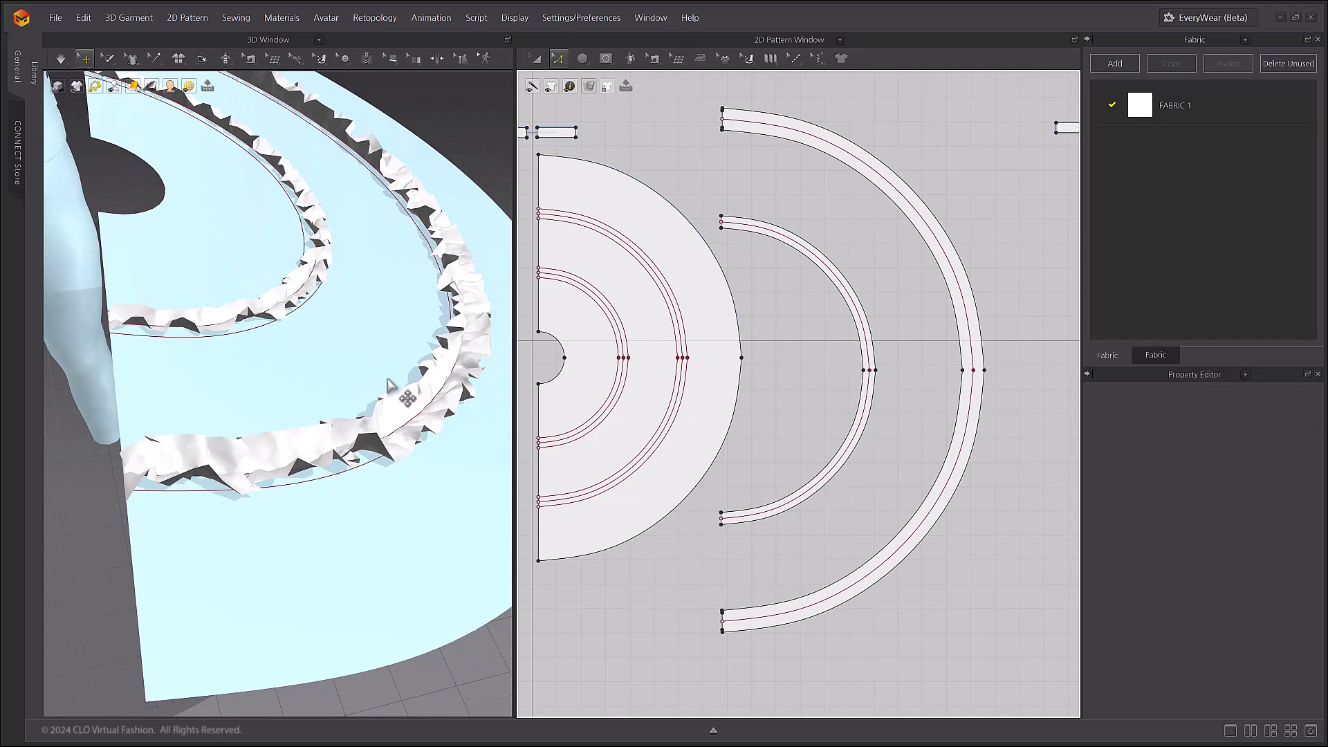
pyautogui.press('space')
pyautogui.press('space')
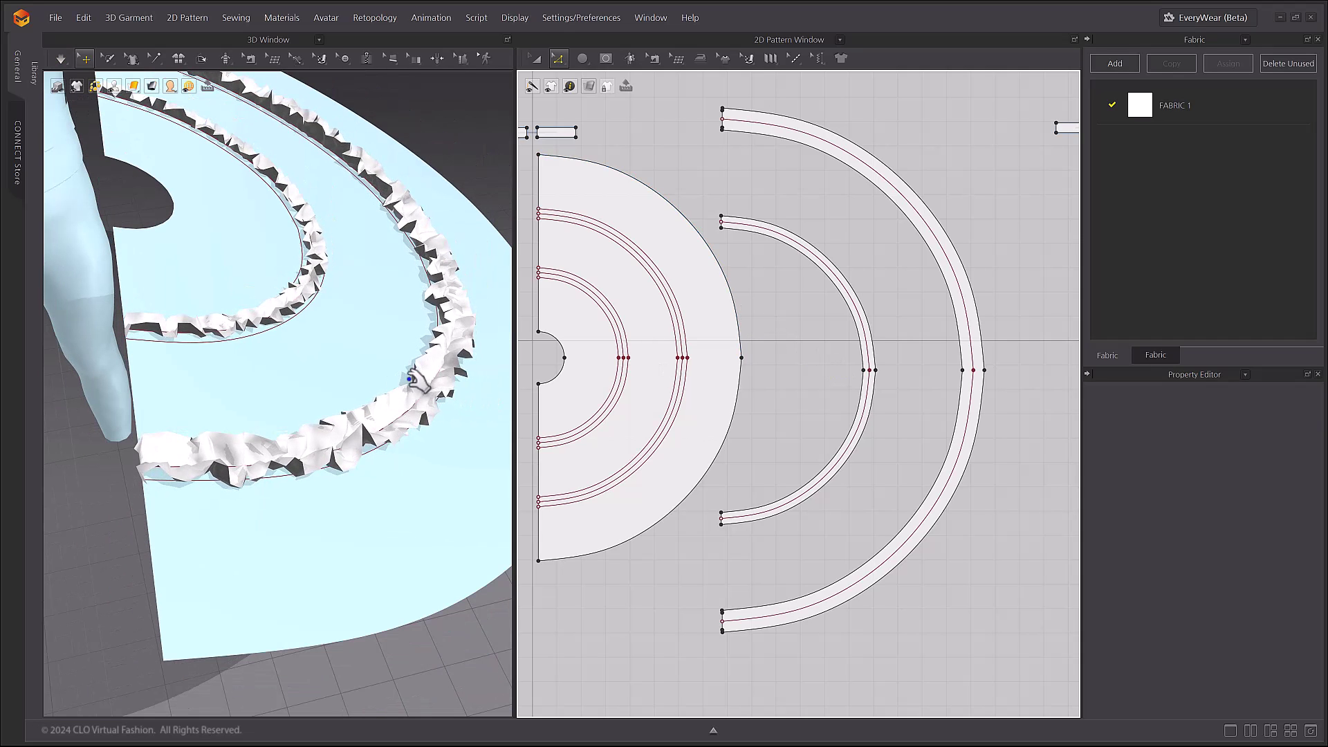
# Set the particle distance of both curved strips to 10 mm and simulate the ruffles again.
pyautogui.click(534, 59)
pyautogui.moveTo(703, 96); pyautogui.dragTo(1029, 687)
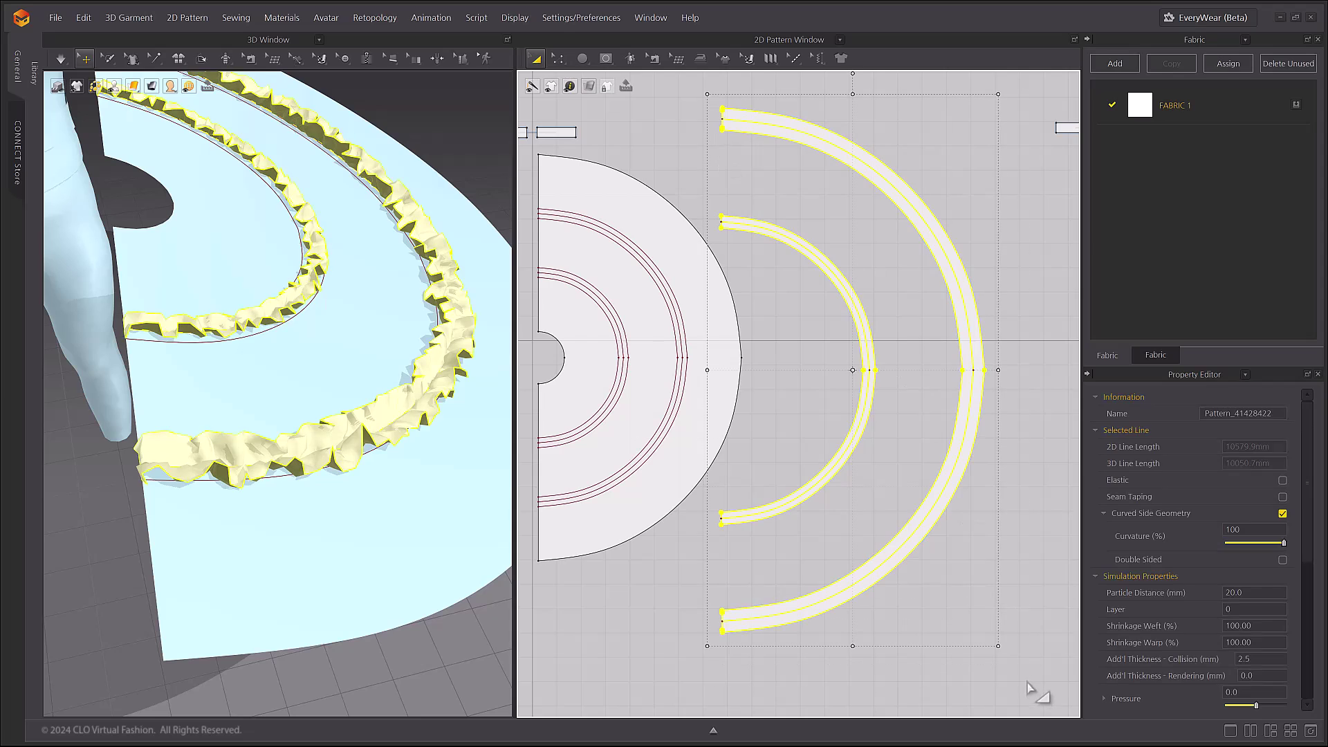
pyautogui.click(1259, 592)
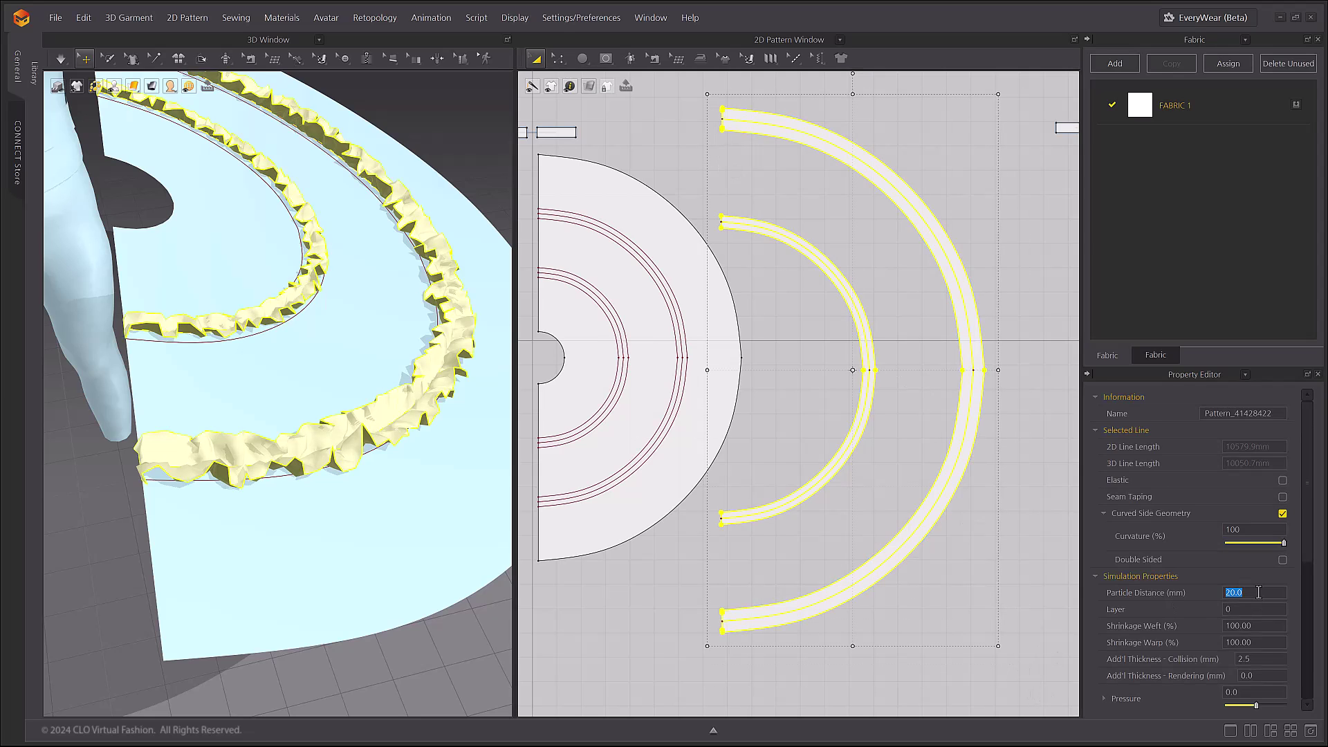
pyautogui.write('10')
pyautogui.press('Return')
pyautogui.moveTo(1196, 368); pyautogui.dragTo(1197, 220)
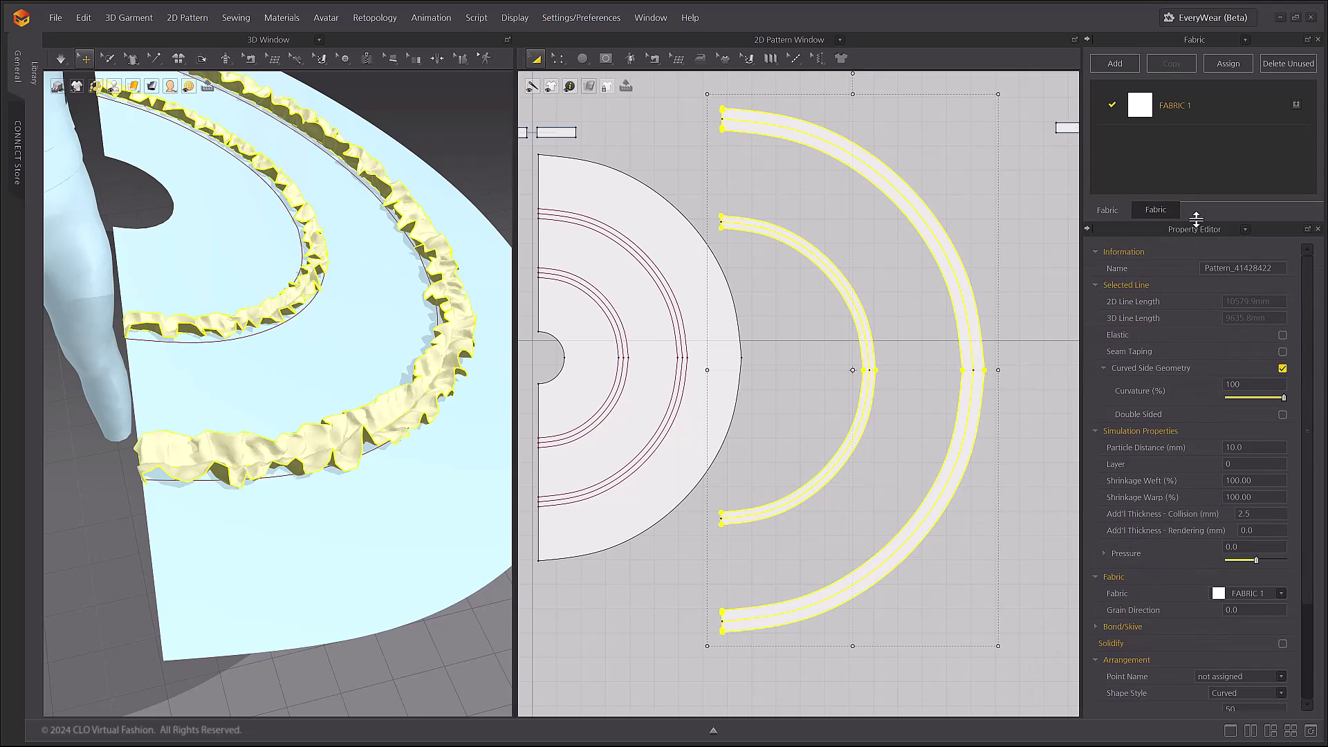
pyautogui.click(626, 596)
pyautogui.press('space')
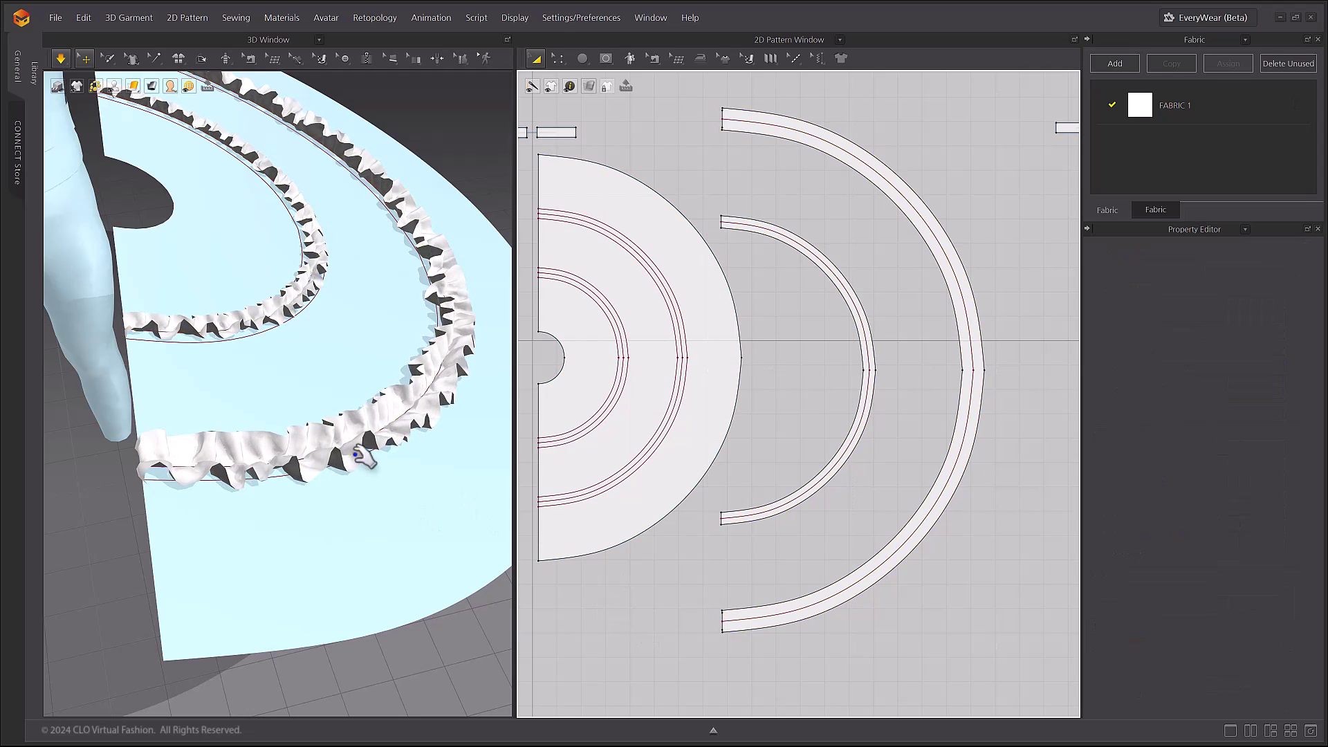
# Set the particle distance of both curved strips to 20 mm and simulate the ruffles briefly.
pyautogui.press('space')
pyautogui.moveTo(697, 96); pyautogui.dragTo(1050, 709)
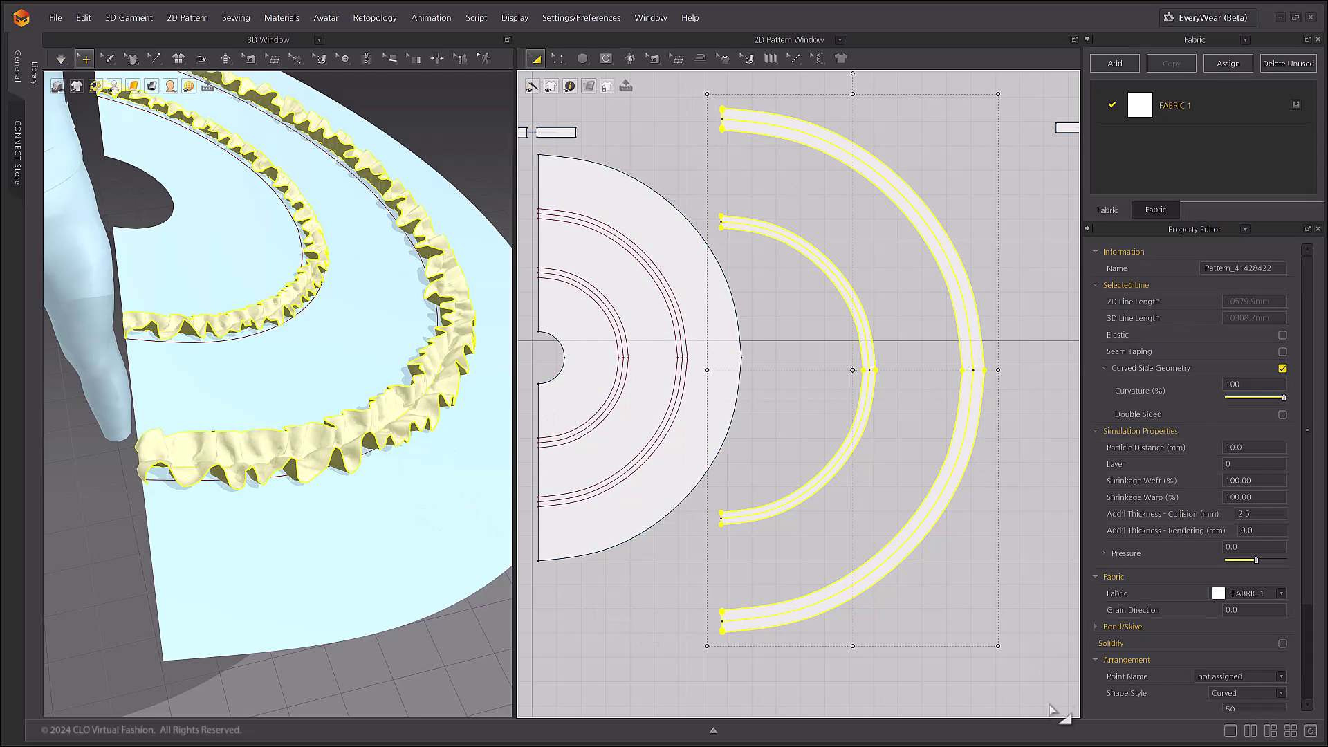
pyautogui.doubleClick(1251, 447)
pyautogui.write('20')
pyautogui.press('Return')
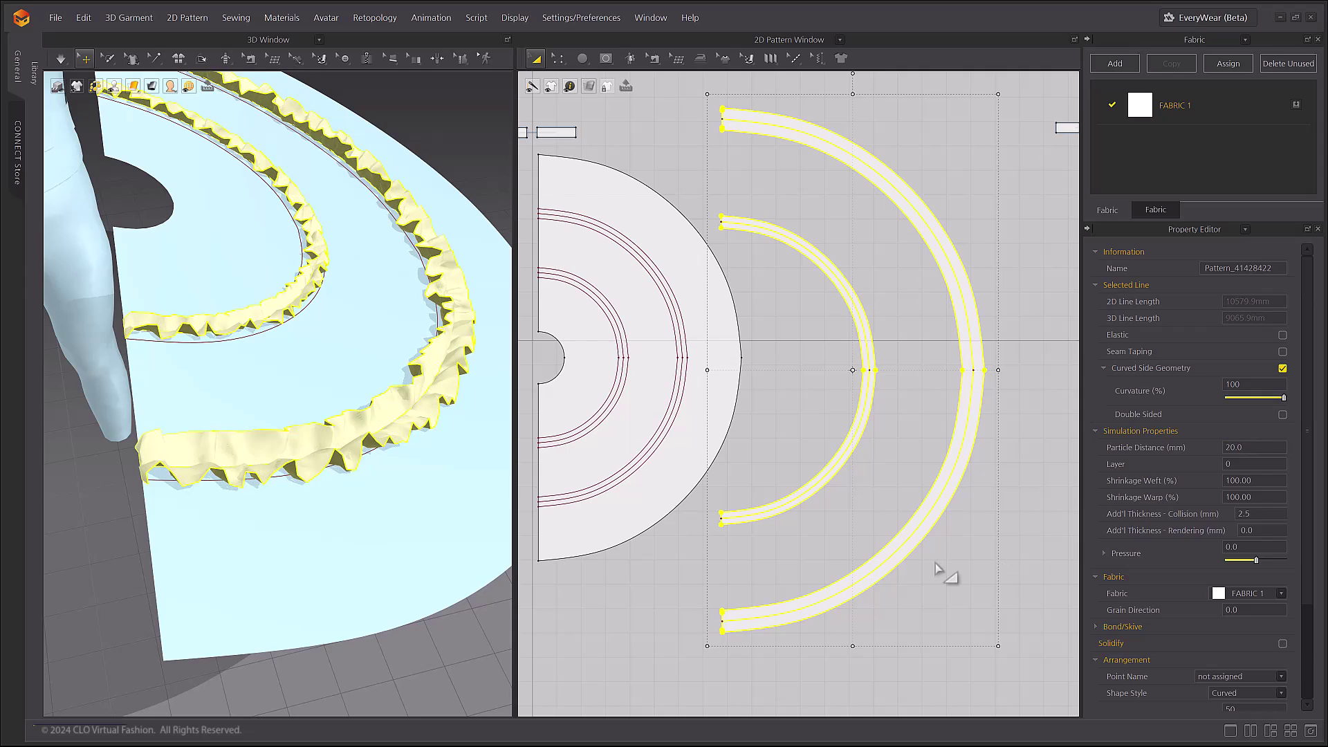
pyautogui.press('space')
pyautogui.press('space')
pyautogui.click(863, 511)
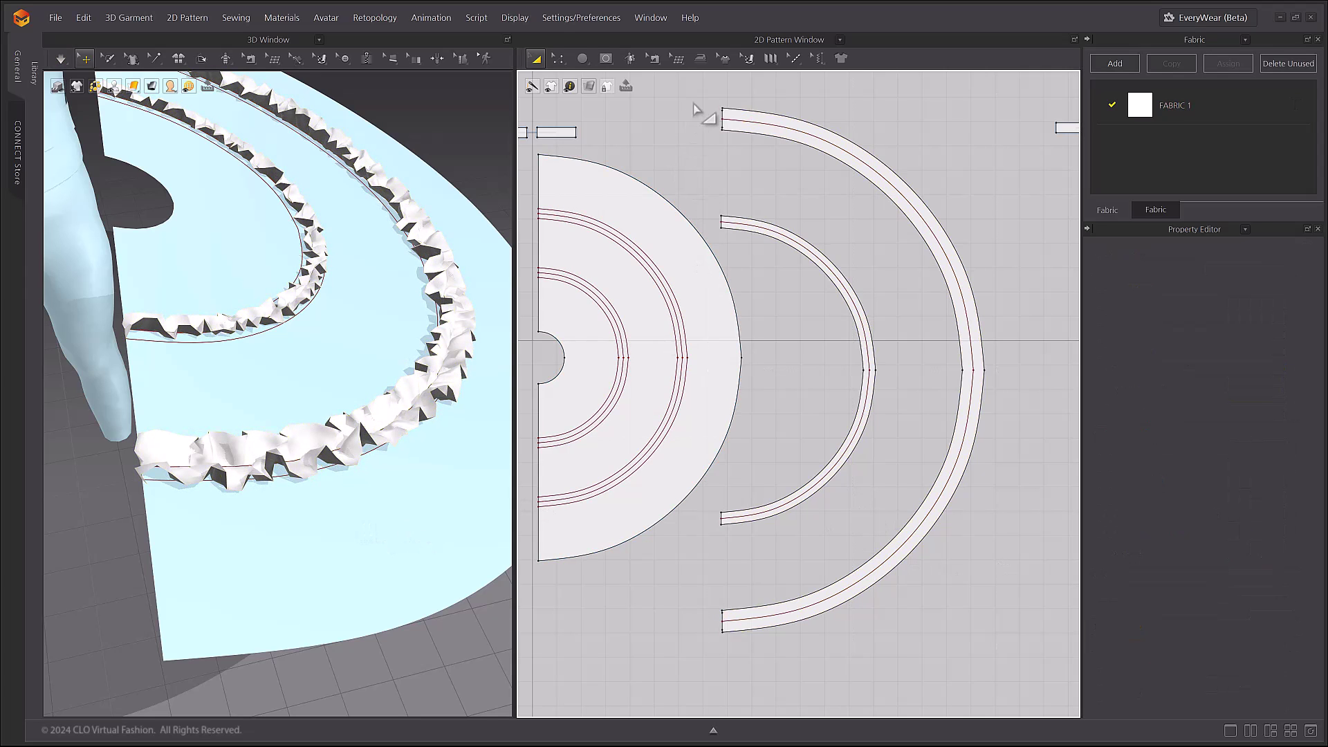
# Delete the leftover seams on the short ends of both curved strips.
pyautogui.click(655, 59)
pyautogui.click(674, 87)
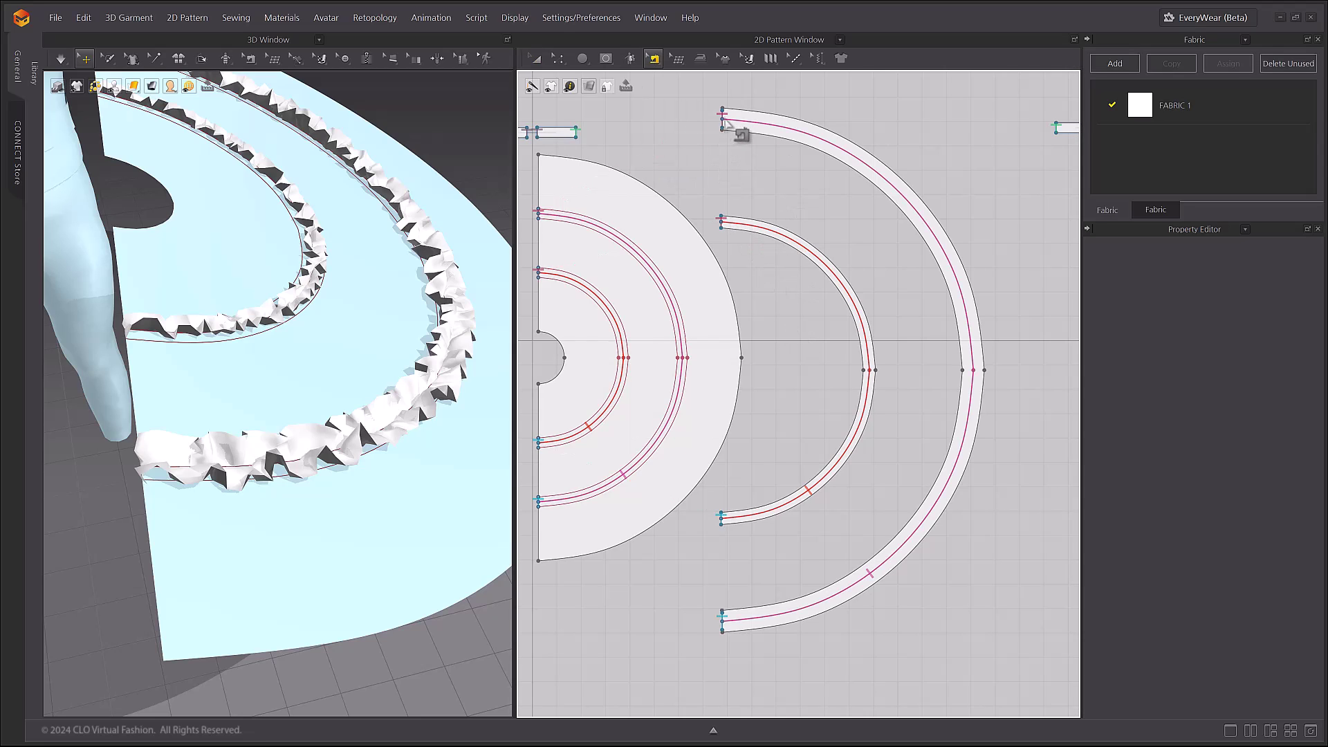
pyautogui.moveTo(698, 103); pyautogui.dragTo(762, 263)
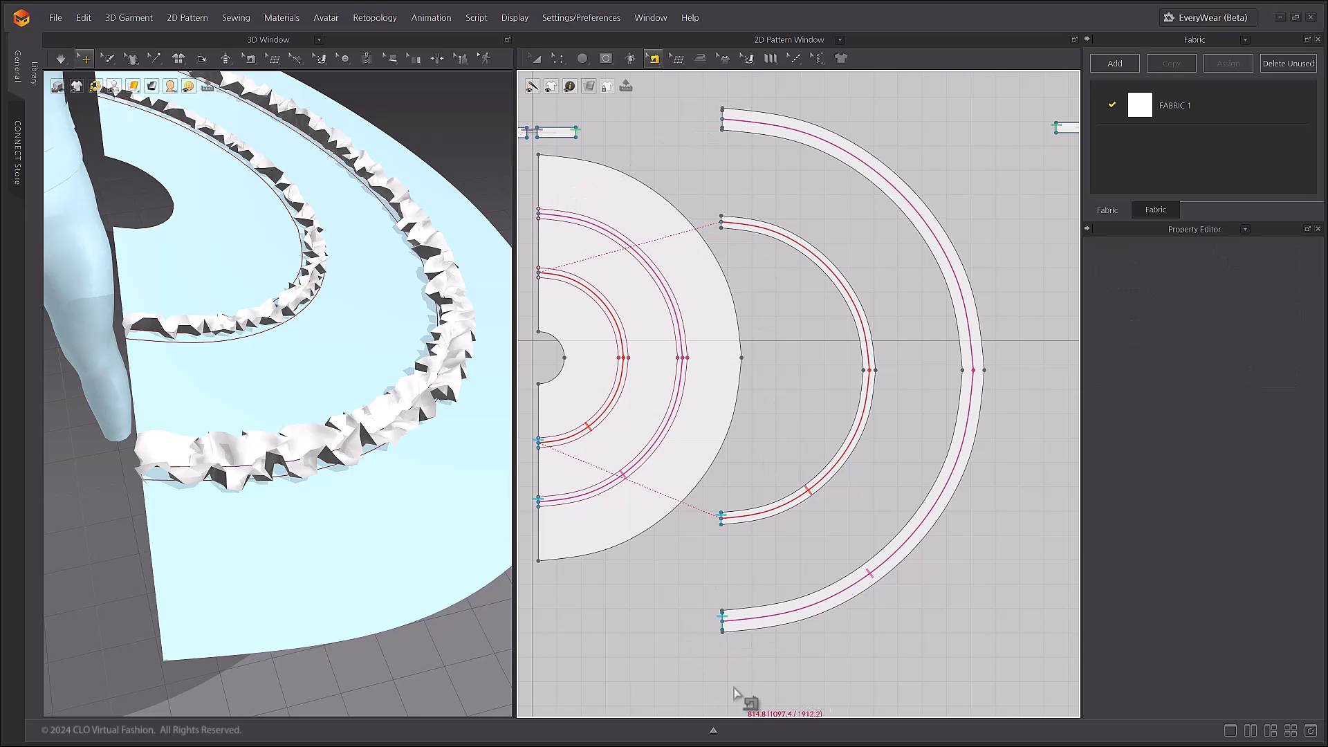
pyautogui.moveTo(744, 683); pyautogui.dragTo(719, 507)
pyautogui.click(777, 562)
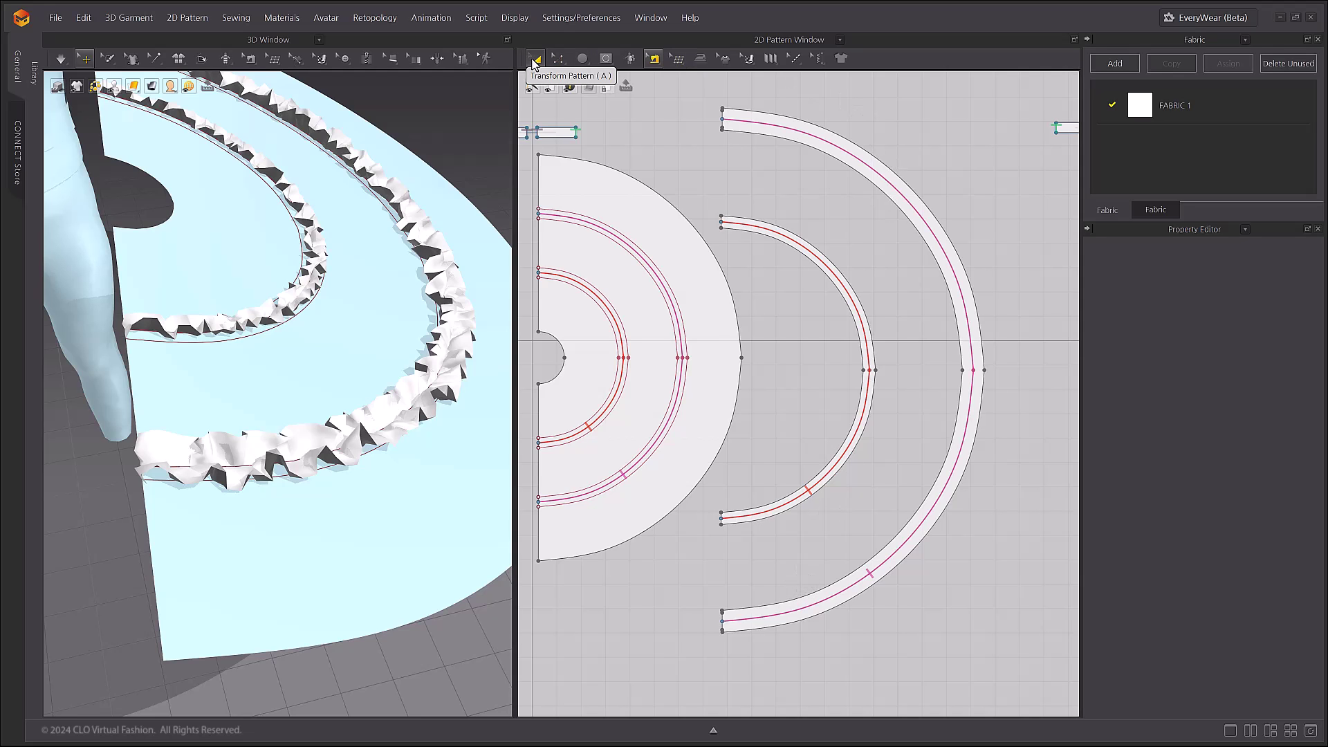
pyautogui.click(534, 60)
# Unfreeze the half-circle skirt panel.
pyautogui.scroll(-3, 256, 495)
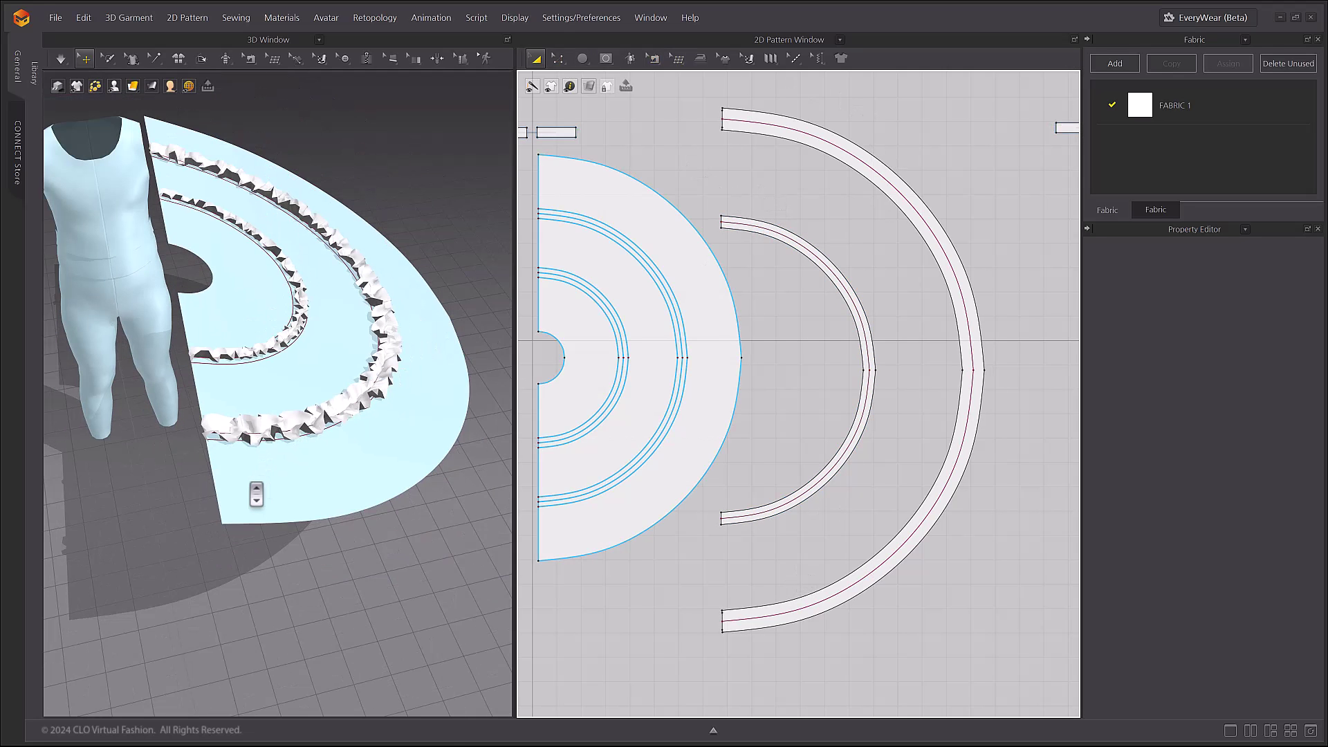
pyautogui.moveTo(369, 471); pyautogui.dragTo(316, 440, button='right')
pyautogui.scroll(1, 280, 360)
pyautogui.moveTo(280, 355); pyautogui.dragTo(358, 424, button='middle')
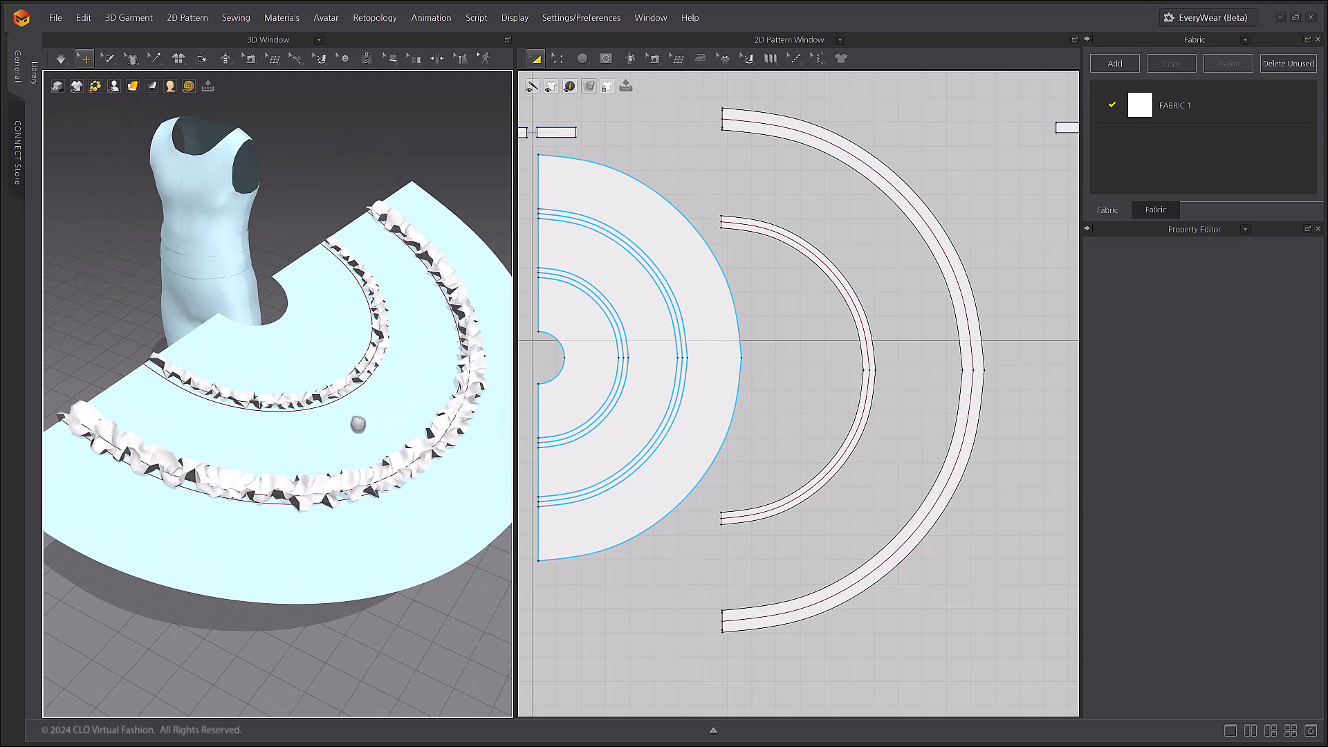
pyautogui.click(395, 308)
pyautogui.rightClick(389, 290)
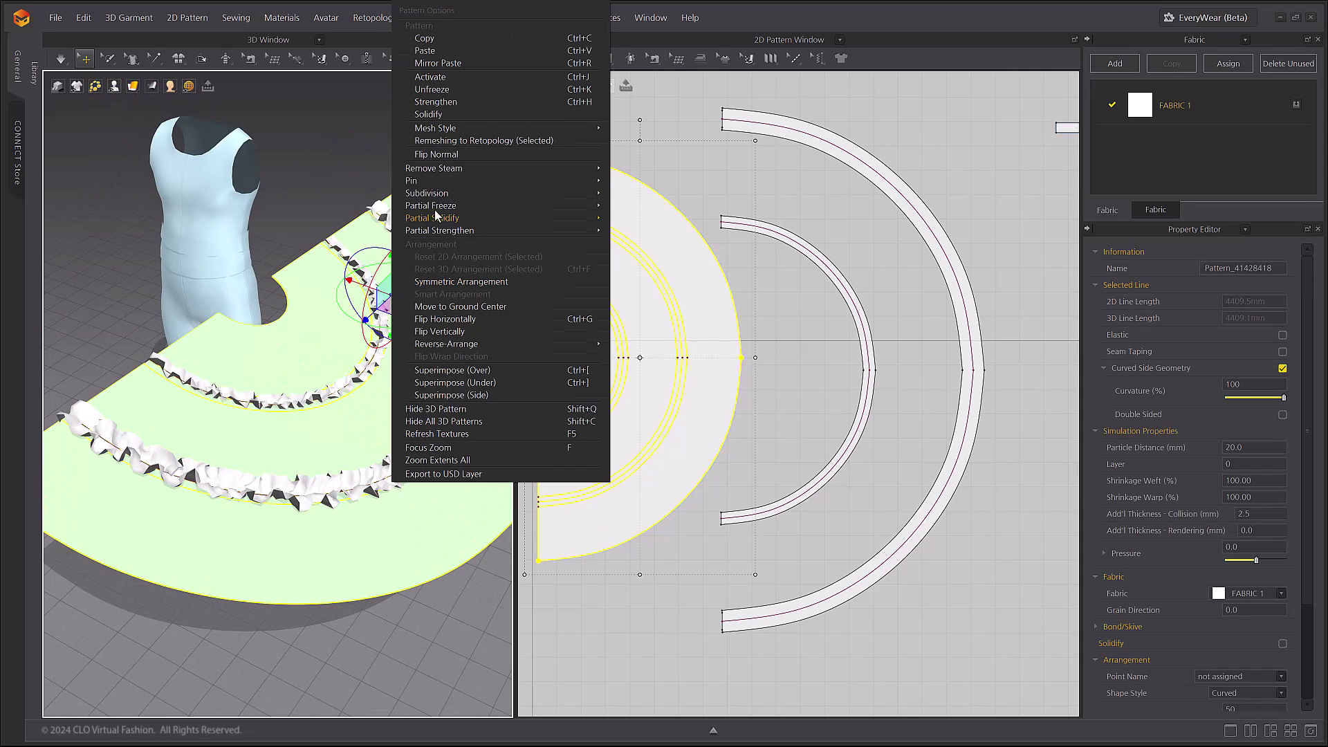
pyautogui.click(447, 102)
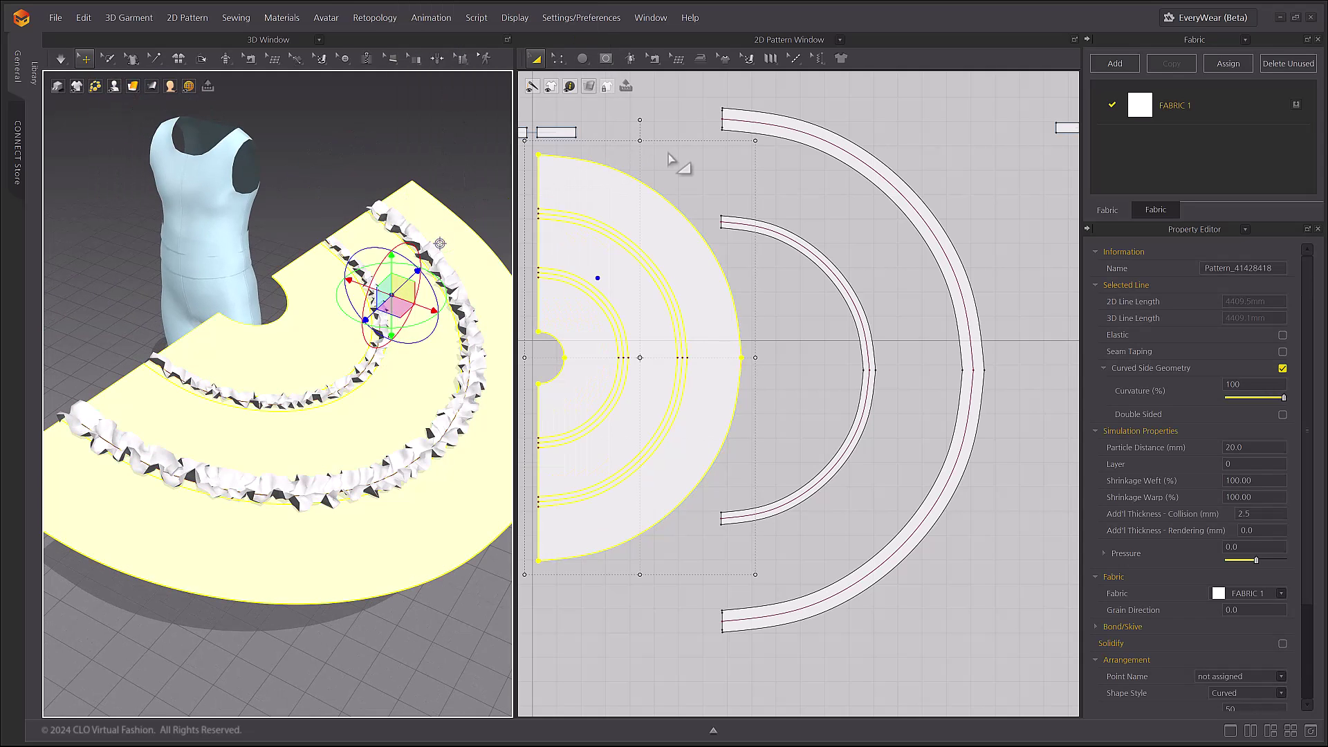
pyautogui.click(808, 208)
# Sew the lower edge of the waistband piece above the half-circle panel to the panel's inner waist curve with Free Sewing.
pyautogui.moveTo(776, 316); pyautogui.dragTo(835, 345, button='middle')
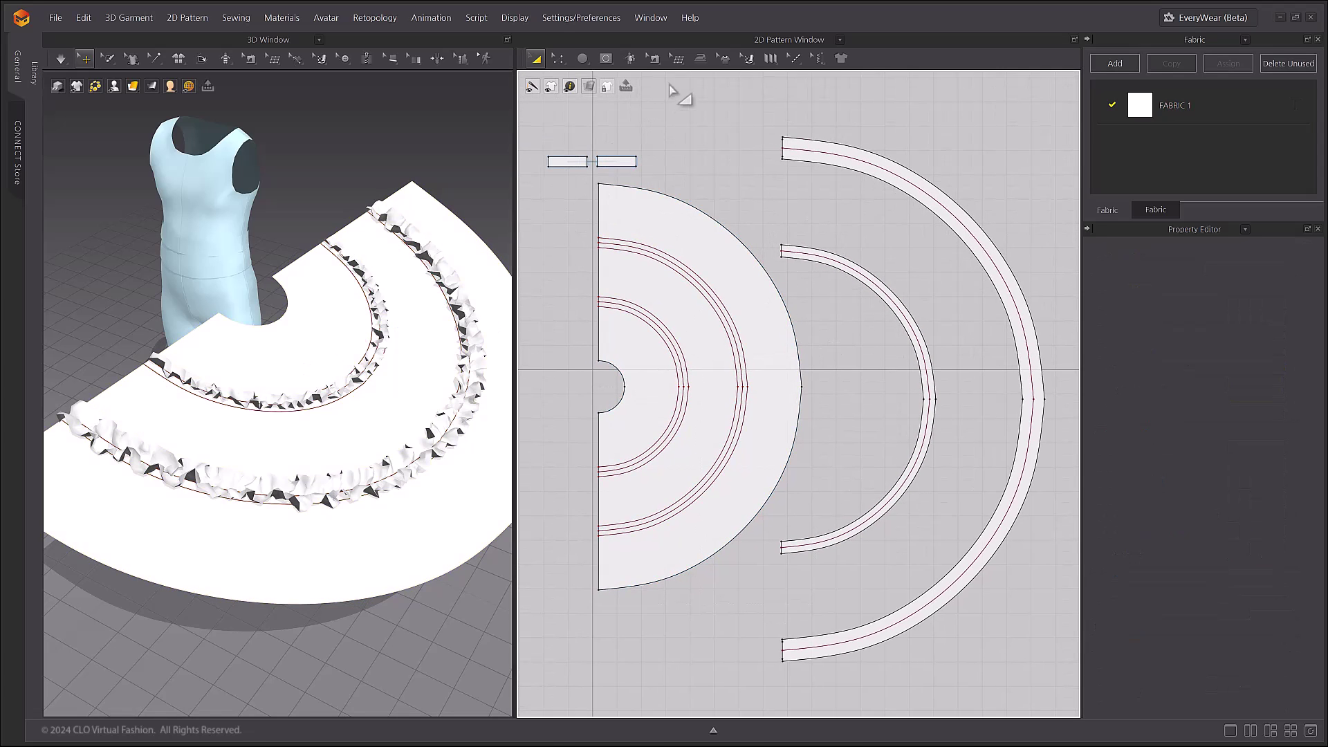
pyautogui.click(656, 59)
pyautogui.click(679, 138)
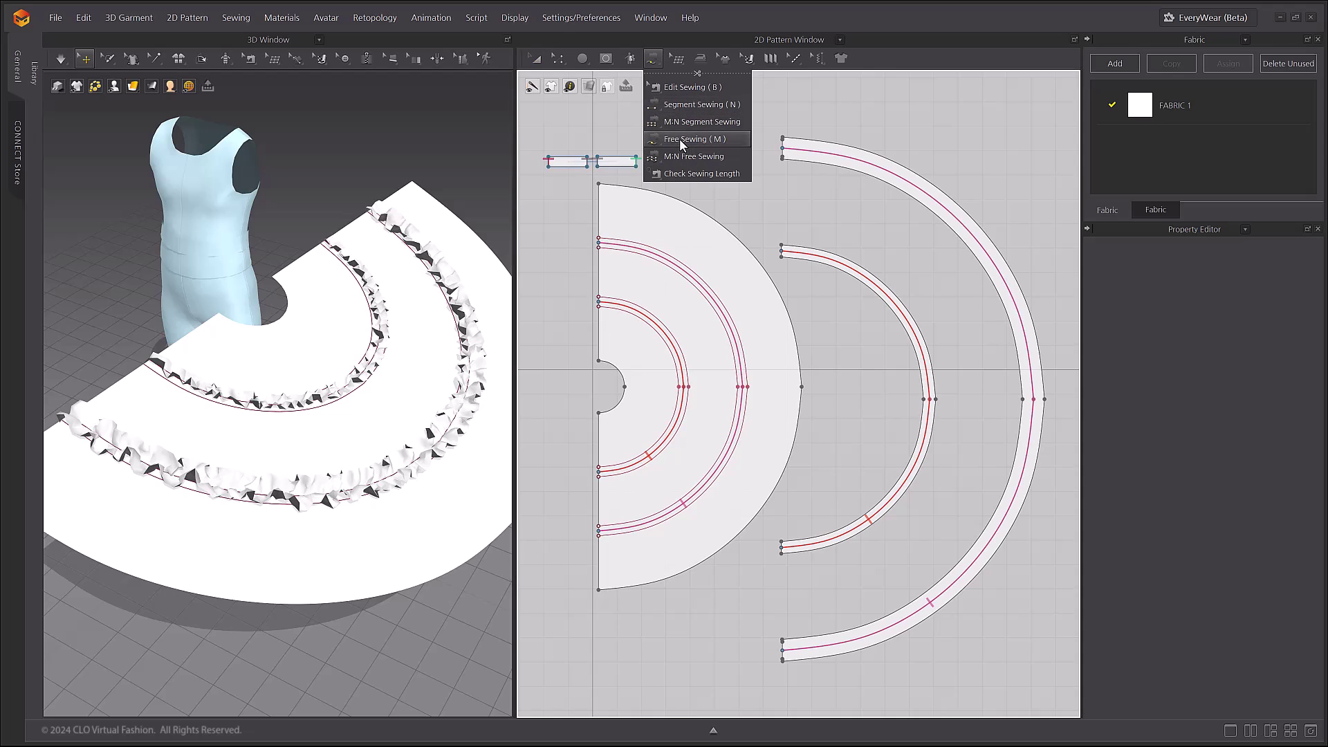
pyautogui.click(635, 166)
pyautogui.click(598, 167)
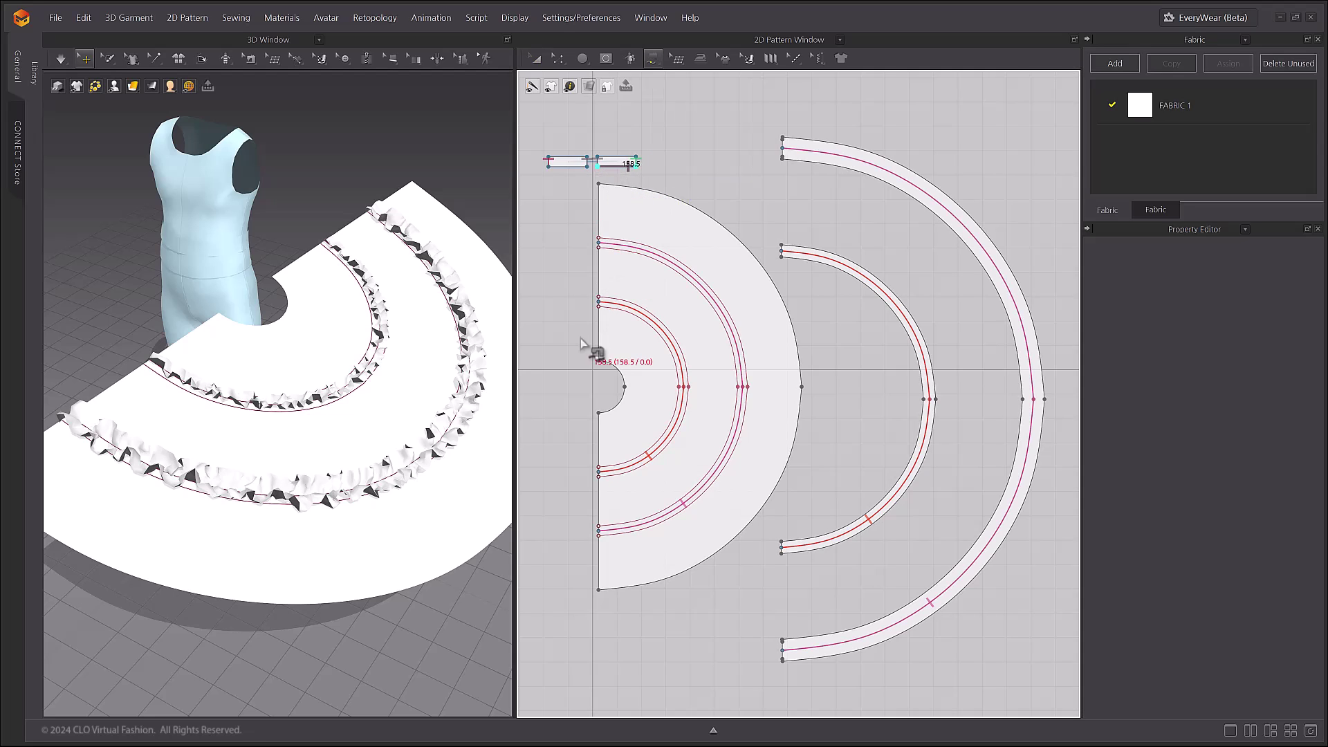
pyautogui.click(598, 360)
pyautogui.click(599, 413)
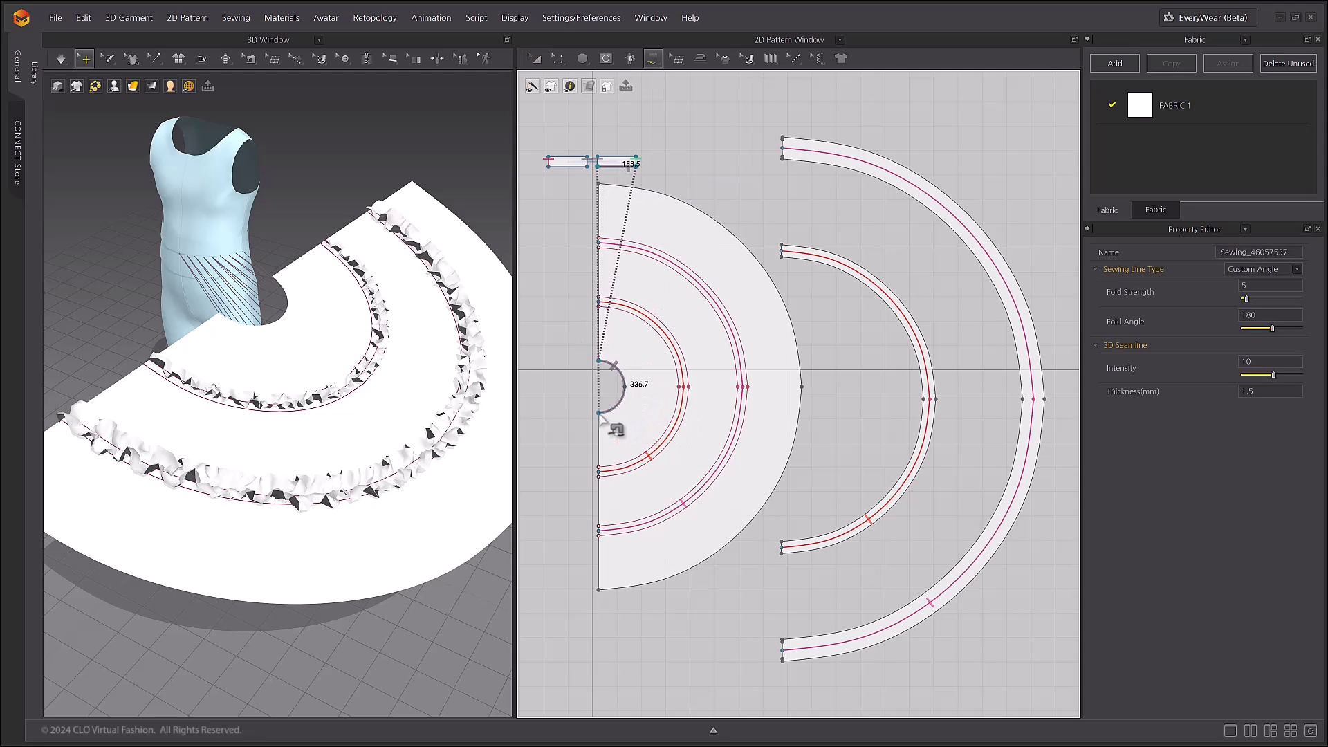
pyautogui.click(537, 58)
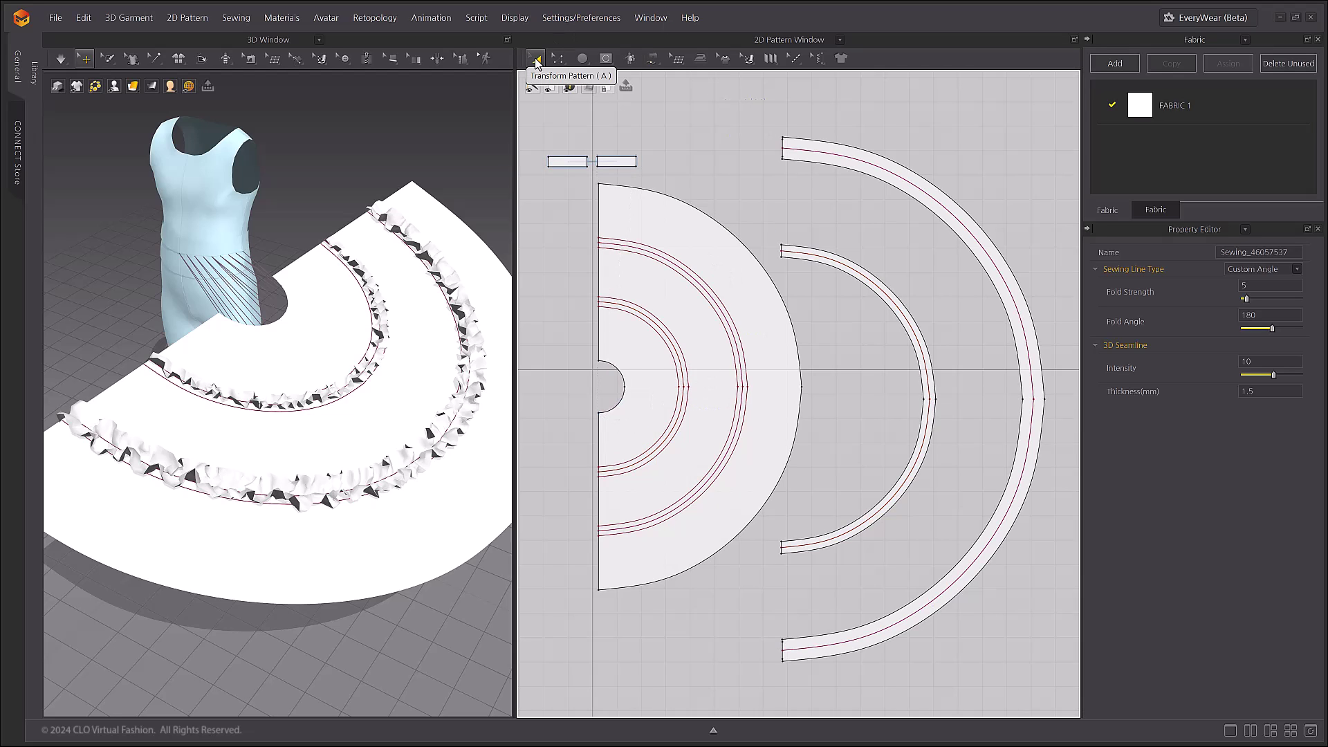
# Clone the half-circle panel and both curved strips as a symmetric pattern with sewing, placing the mirrored set opposite the original half.
pyautogui.scroll(-3, 761, 215)
pyautogui.moveTo(942, 529); pyautogui.dragTo(674, 179)
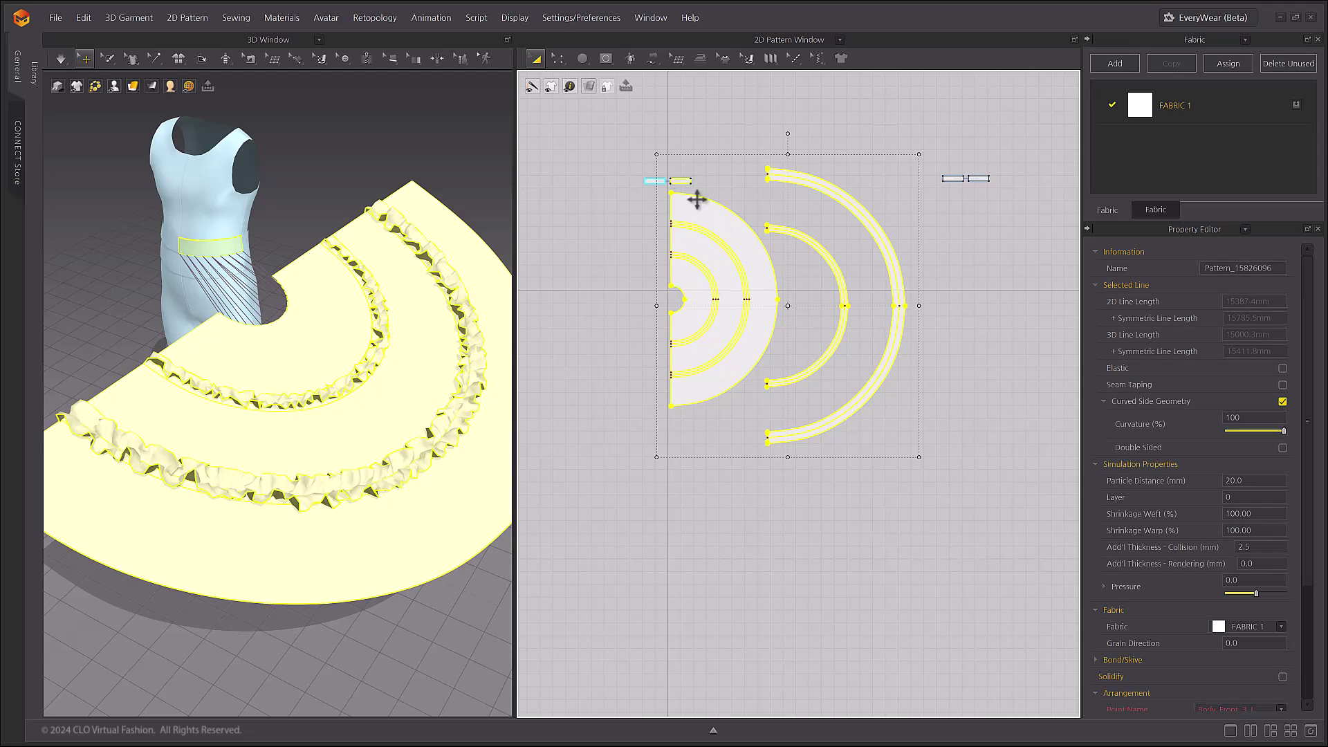
pyautogui.keyDown('shift'); pyautogui.click(688, 182); pyautogui.keyUp('shift')
pyautogui.rightClick(713, 214)
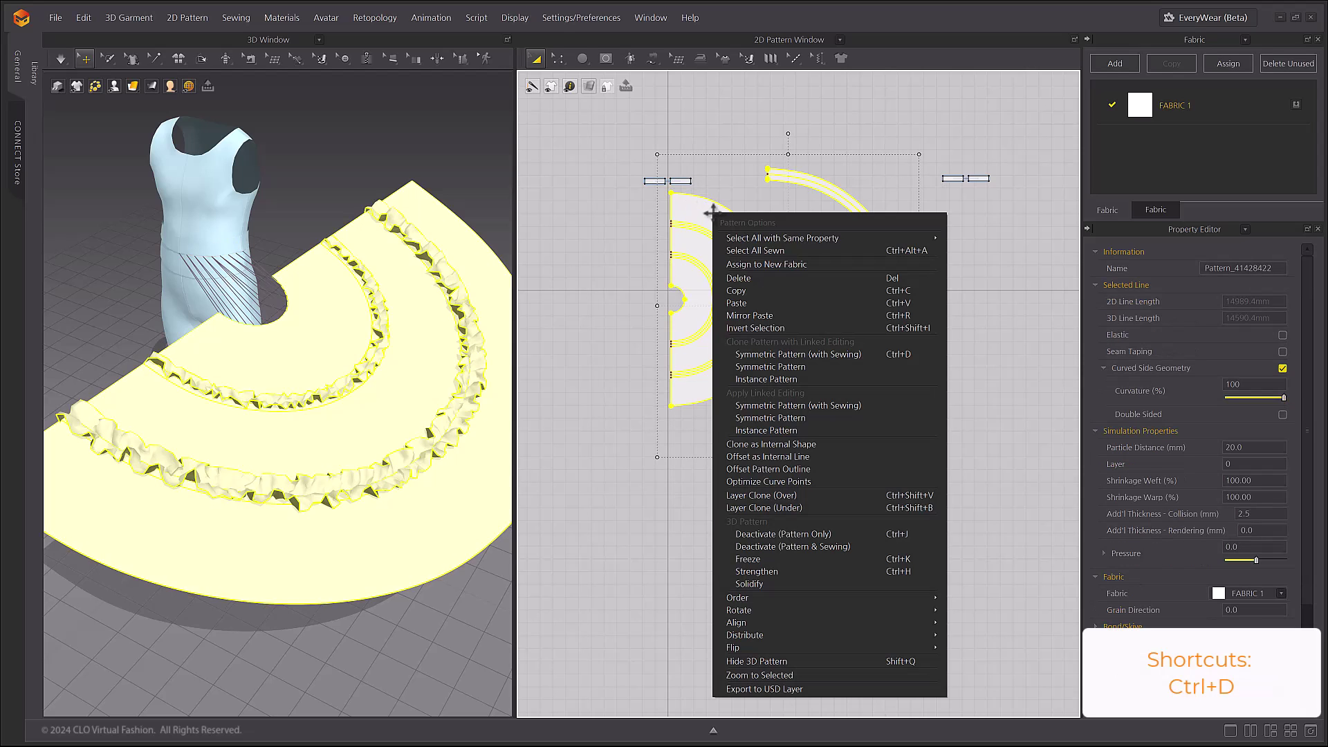
pyautogui.click(833, 356)
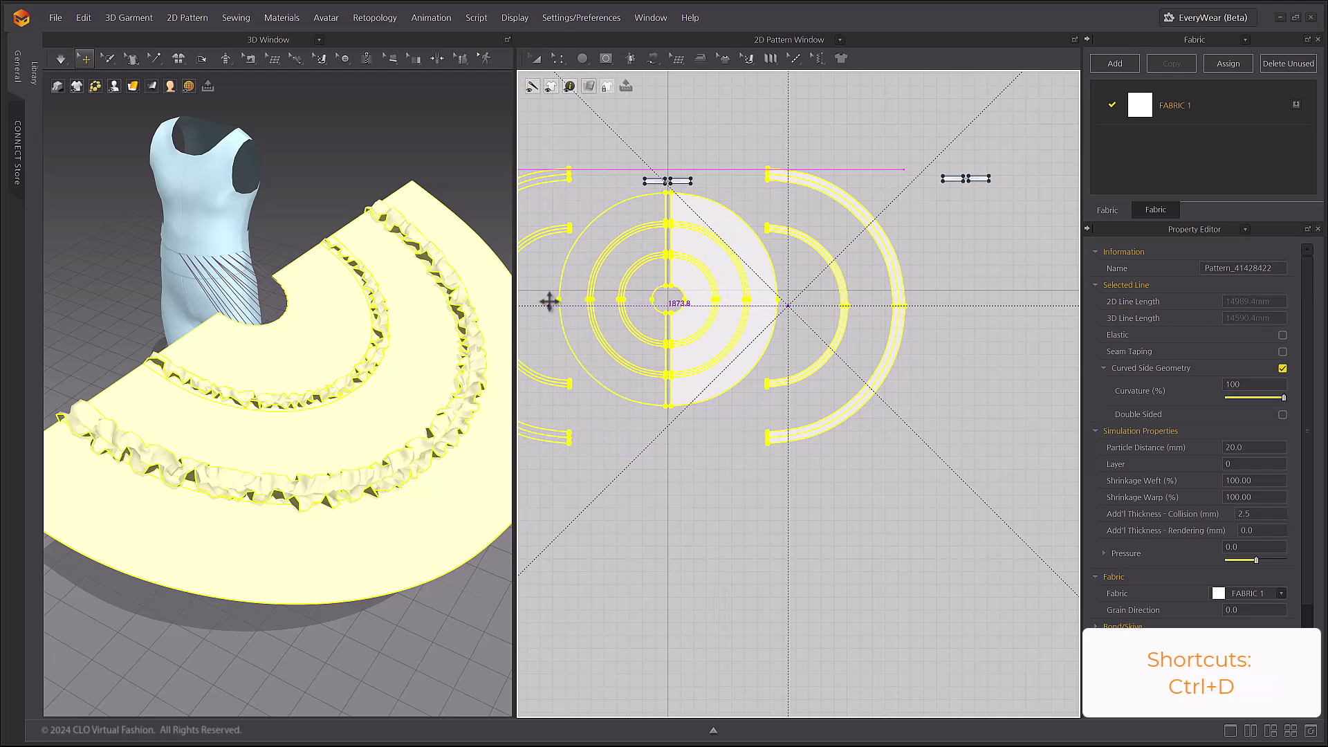
pyautogui.click(551, 305)
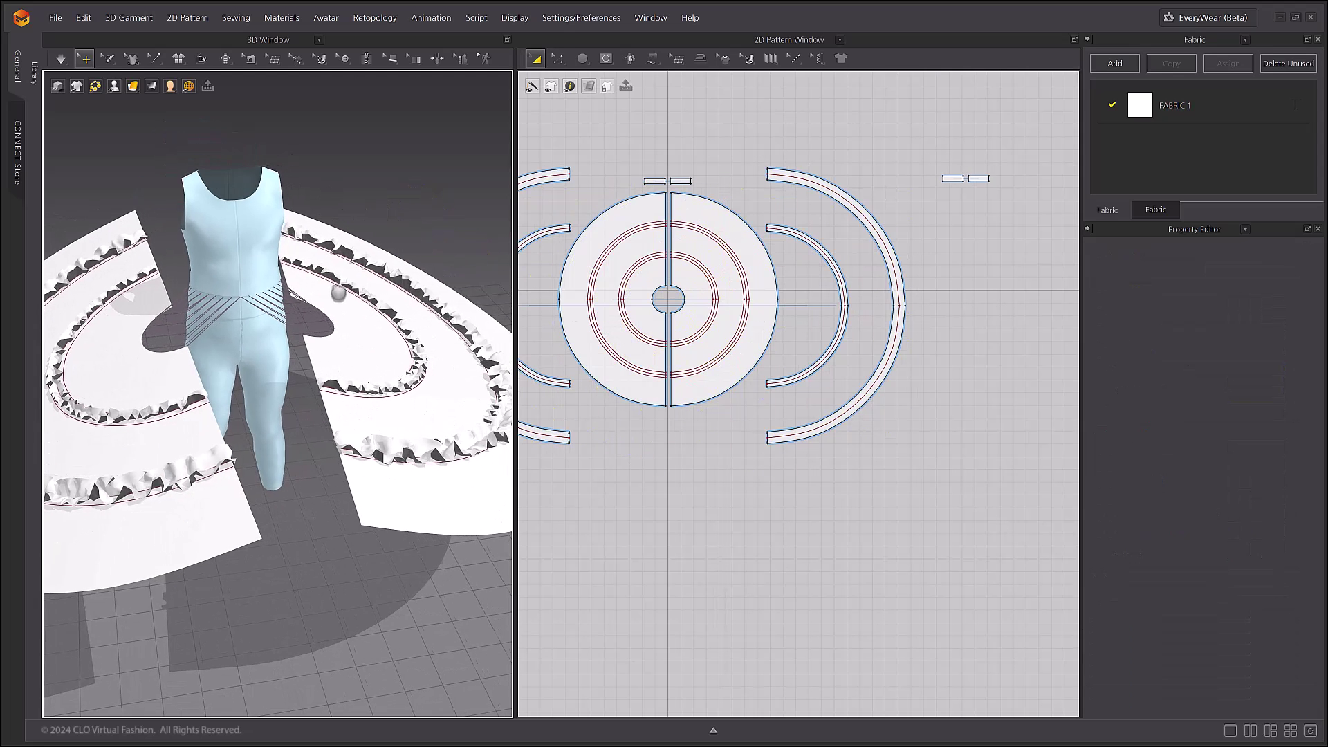
# Sew the lower straight edges of the two half-circle panels together with Segment Sewing.
pyautogui.click(652, 58)
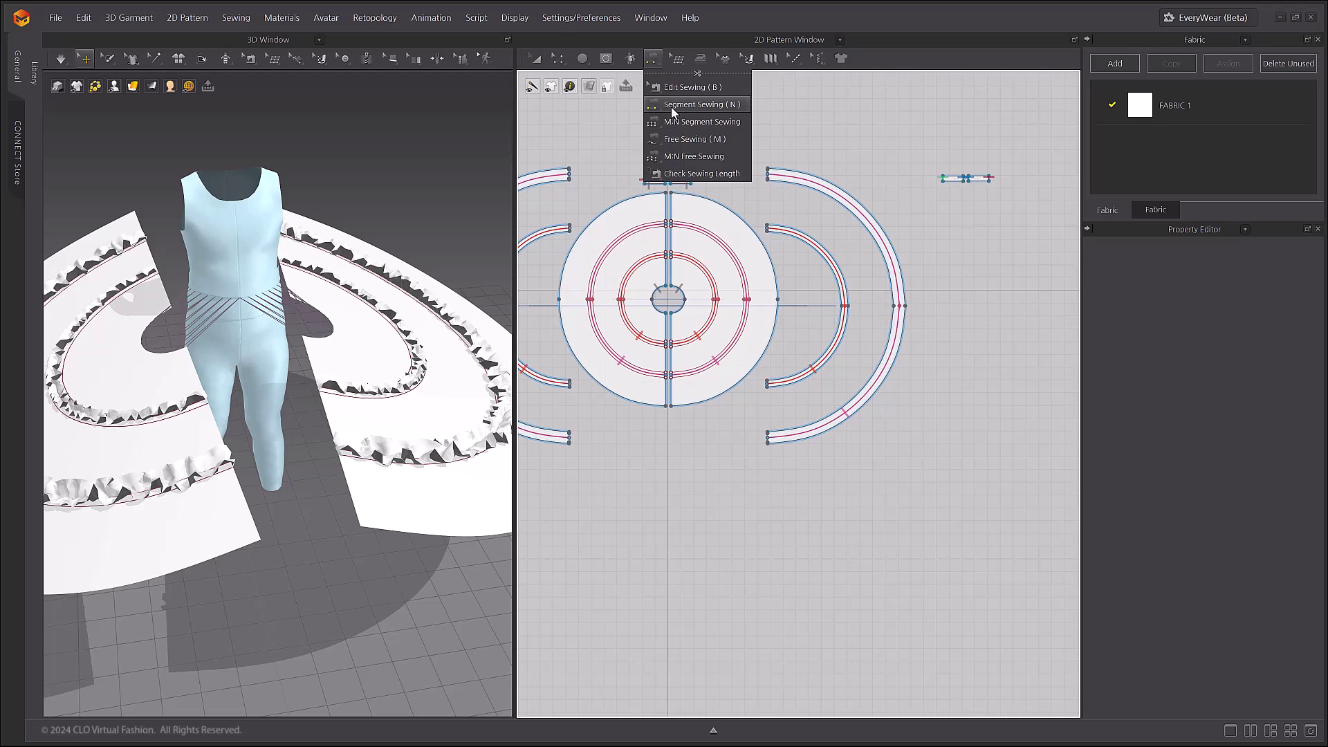
pyautogui.click(671, 97)
pyautogui.scroll(4, 664, 257)
pyautogui.click(671, 410)
pyautogui.click(685, 412)
pyautogui.scroll(-3, 686, 405)
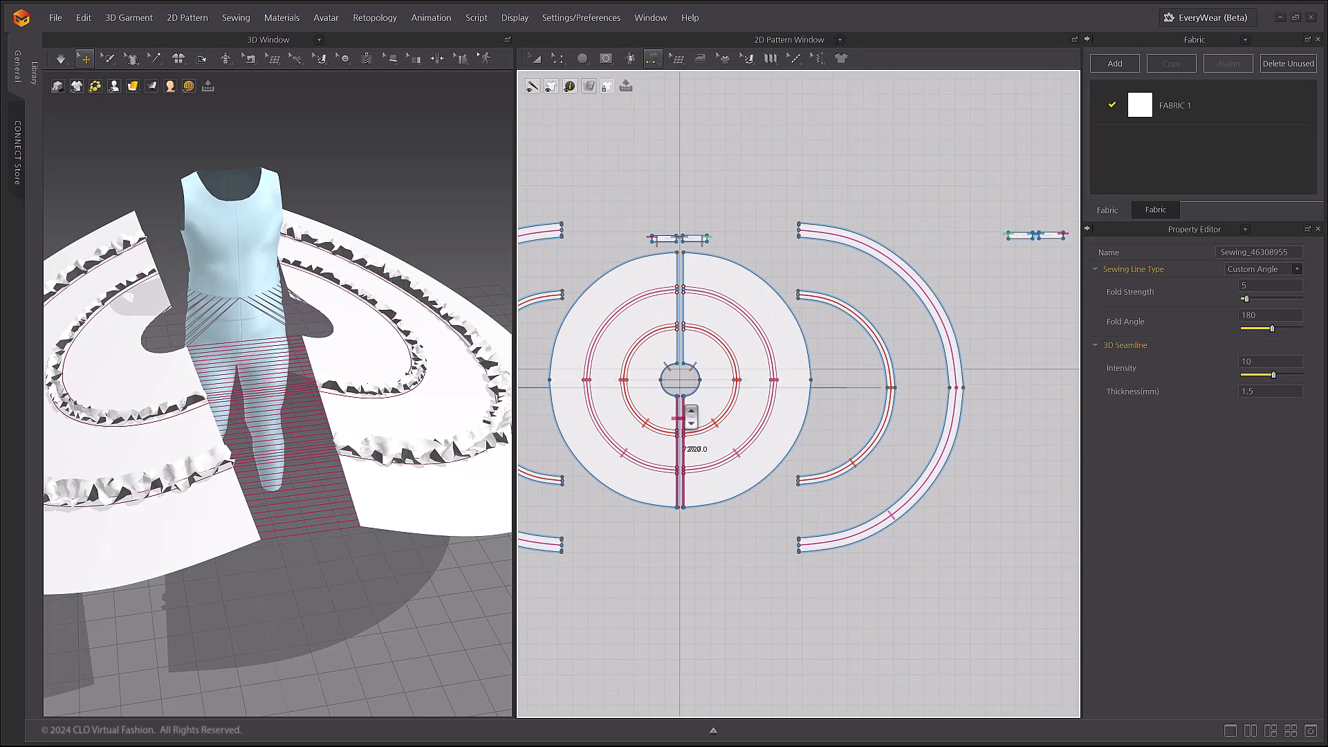
# Delete the stray points on the lower end edge of the mirrored outer strip.
pyautogui.moveTo(706, 601); pyautogui.dragTo(754, 477, button='middle')
pyautogui.scroll(3, 630, 483)
pyautogui.scroll(3, 586, 393)
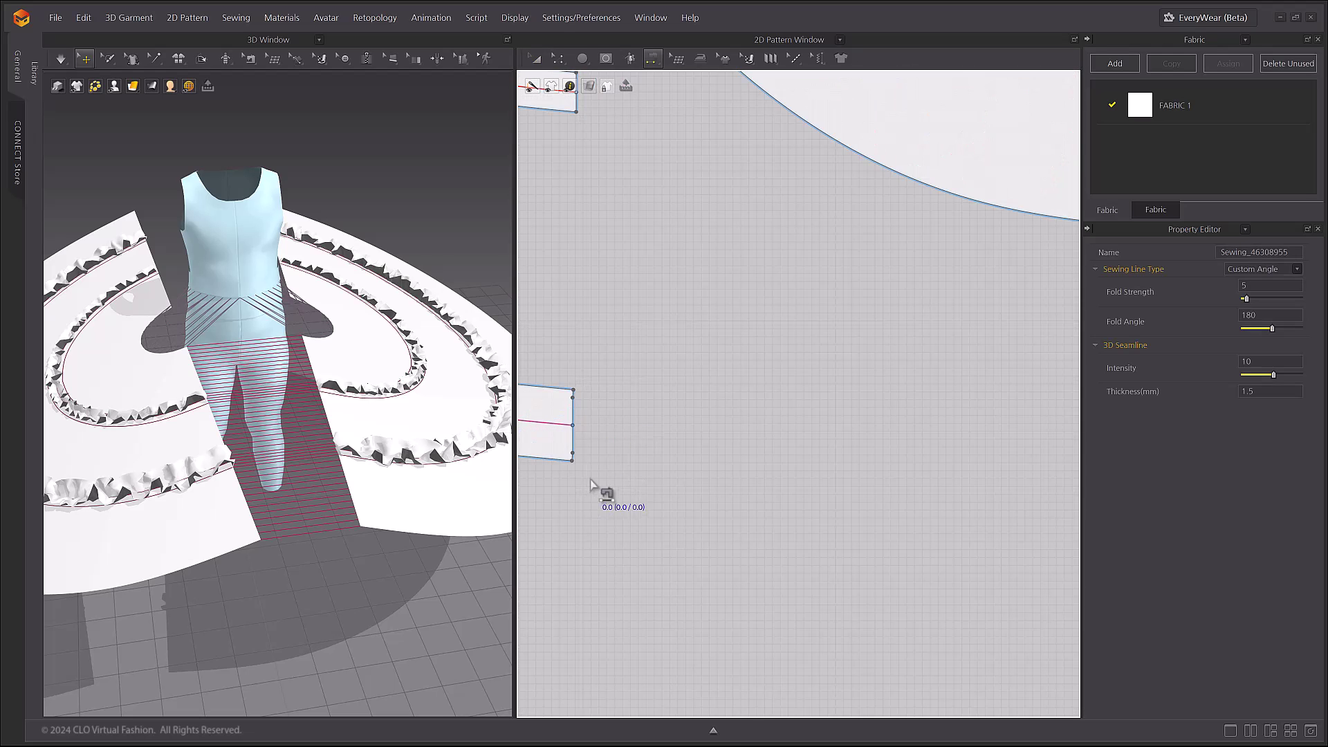
pyautogui.click(557, 58)
pyautogui.click(581, 86)
pyautogui.click(573, 403)
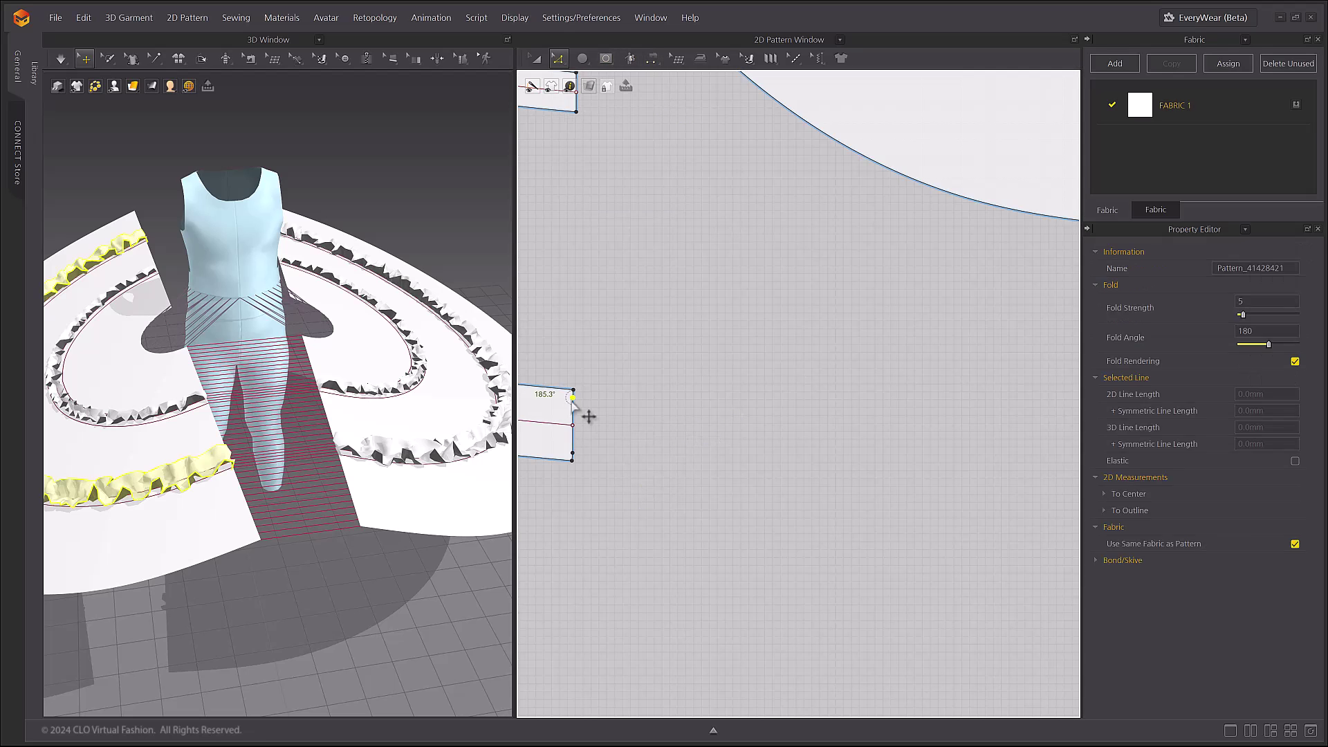
pyautogui.click(592, 466)
# Sew the lower ends of the outer strips to each other, and likewise the lower ends of the inner strips.
pyautogui.scroll(-3, 657, 451)
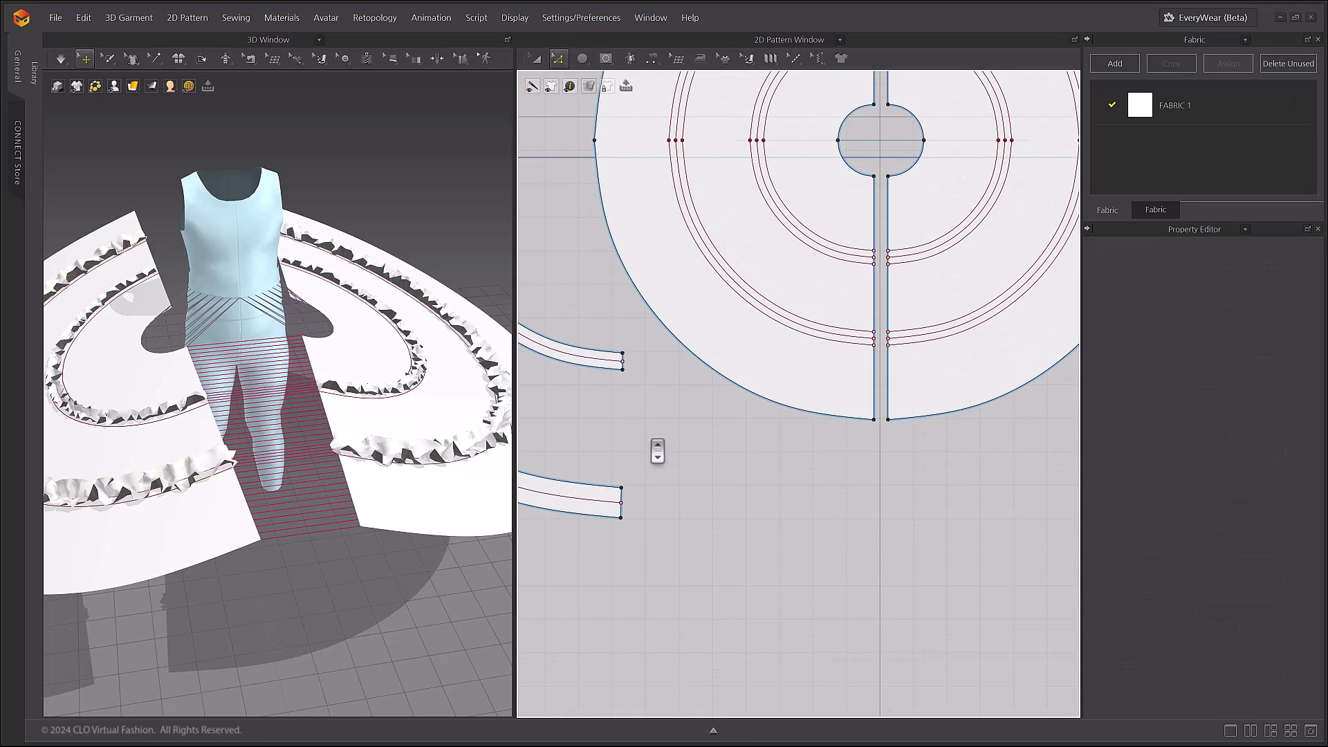
pyautogui.moveTo(1054, 496); pyautogui.dragTo(945, 388, button='middle')
pyautogui.scroll(-2, 685, 433)
pyautogui.moveTo(675, 429); pyautogui.dragTo(721, 510, button='middle')
pyautogui.scroll(3, 716, 507)
pyautogui.scroll(-2, 673, 141)
pyautogui.click(651, 59)
pyautogui.click(591, 421)
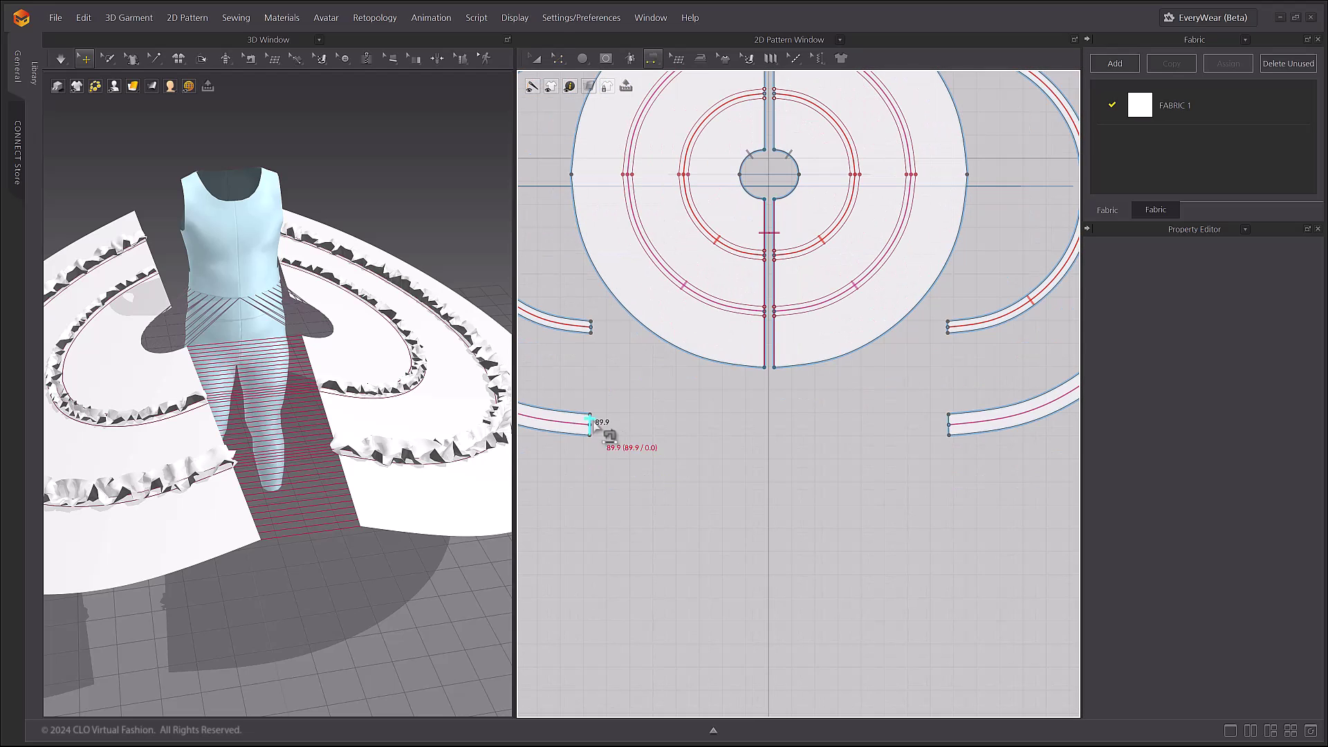
pyautogui.click(945, 427)
pyautogui.click(948, 324)
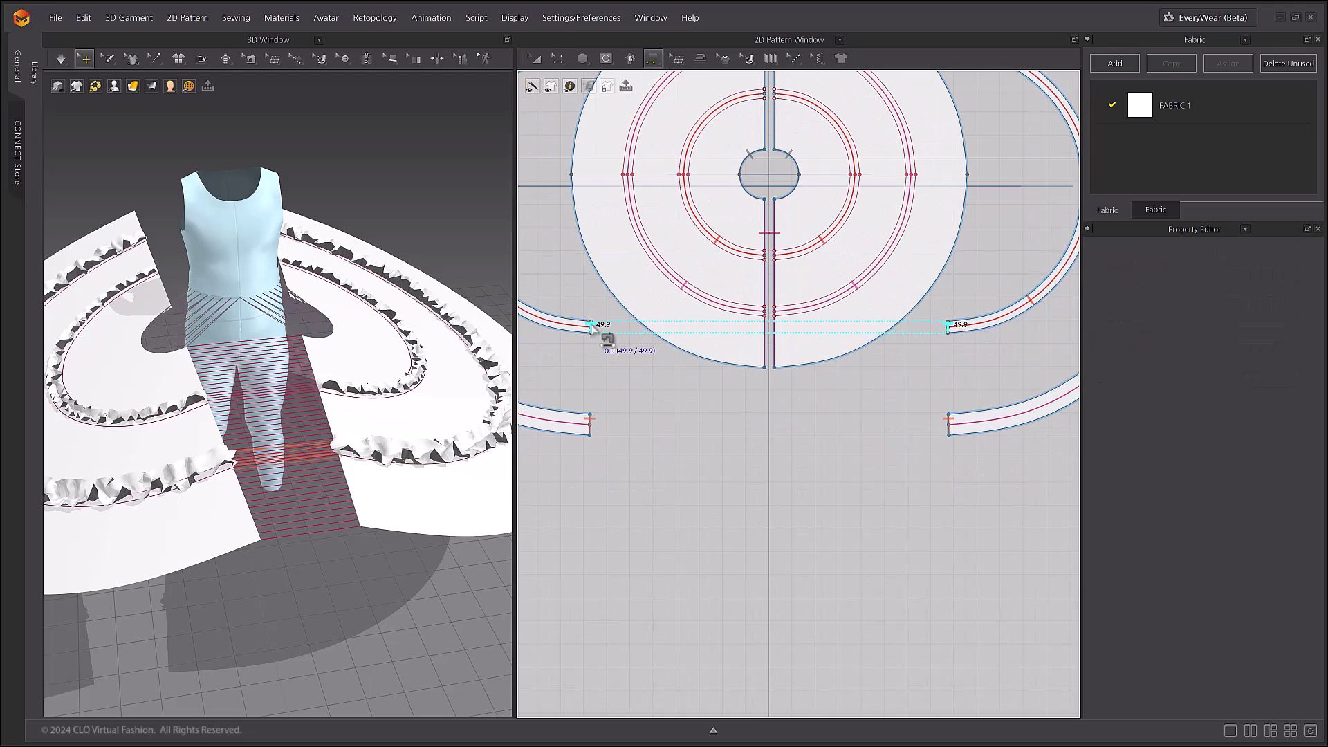
pyautogui.click(592, 327)
pyautogui.click(537, 59)
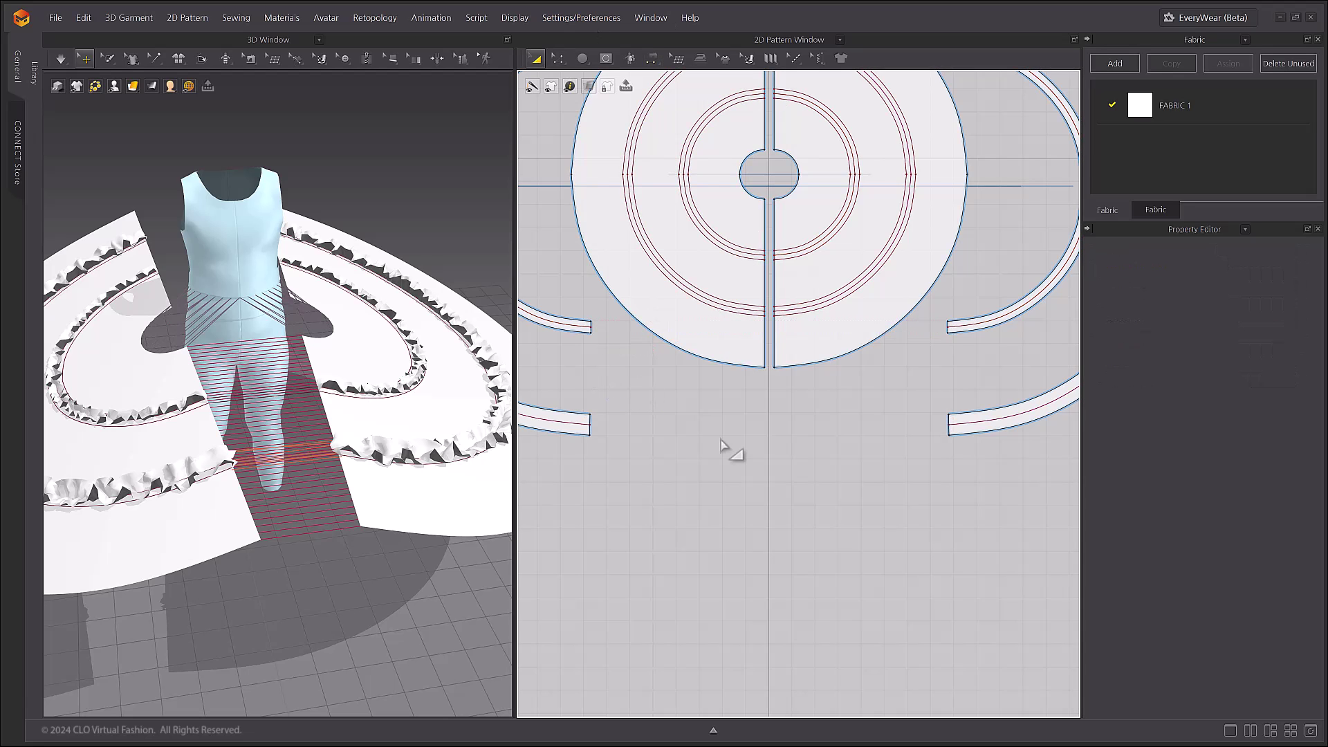
# Enlarge the 3D view and simulate the garment to drape the ruffled skirt on the avatar.
pyautogui.moveTo(277, 411); pyautogui.dragTo(335, 388, button='right')
pyautogui.moveTo(515, 422); pyautogui.dragTo(611, 422)
pyautogui.scroll(-5, 751, 422)
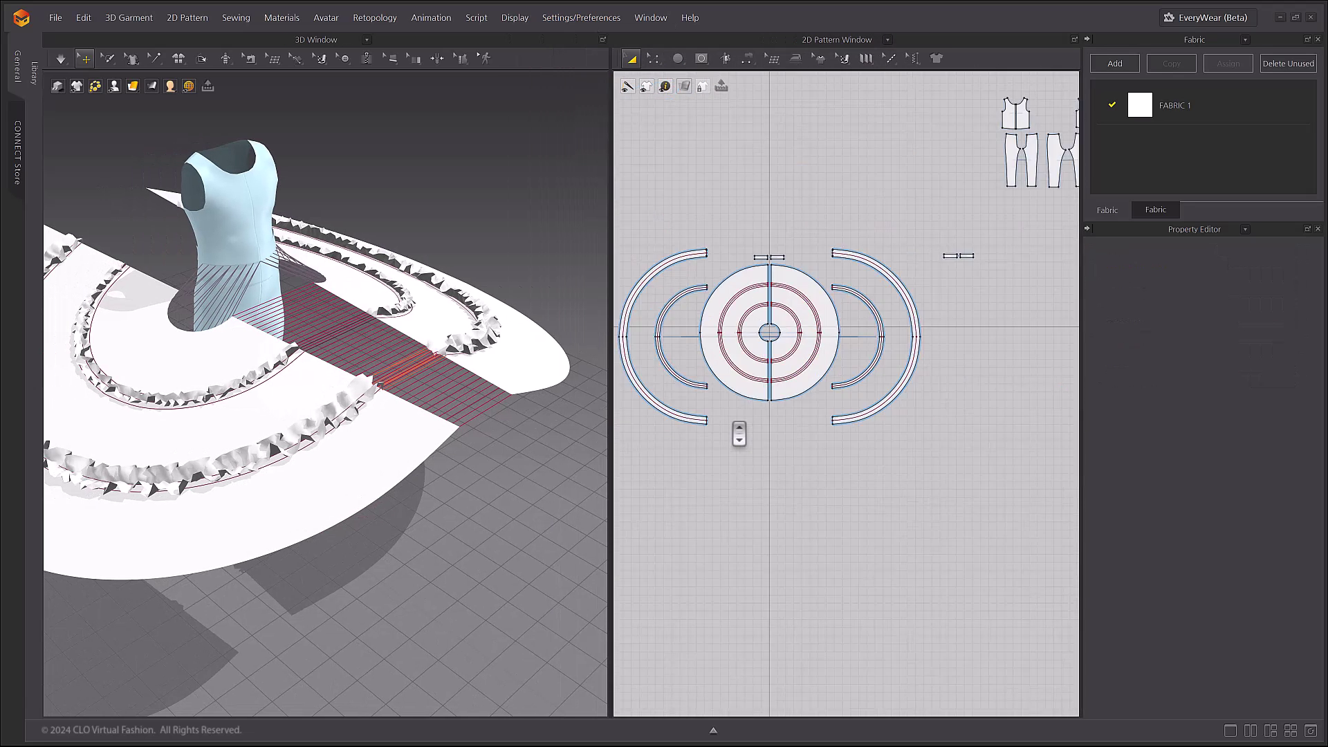
pyautogui.moveTo(739, 433); pyautogui.dragTo(791, 494, button='middle')
pyautogui.moveTo(361, 573); pyautogui.dragTo(422, 610, button='middle')
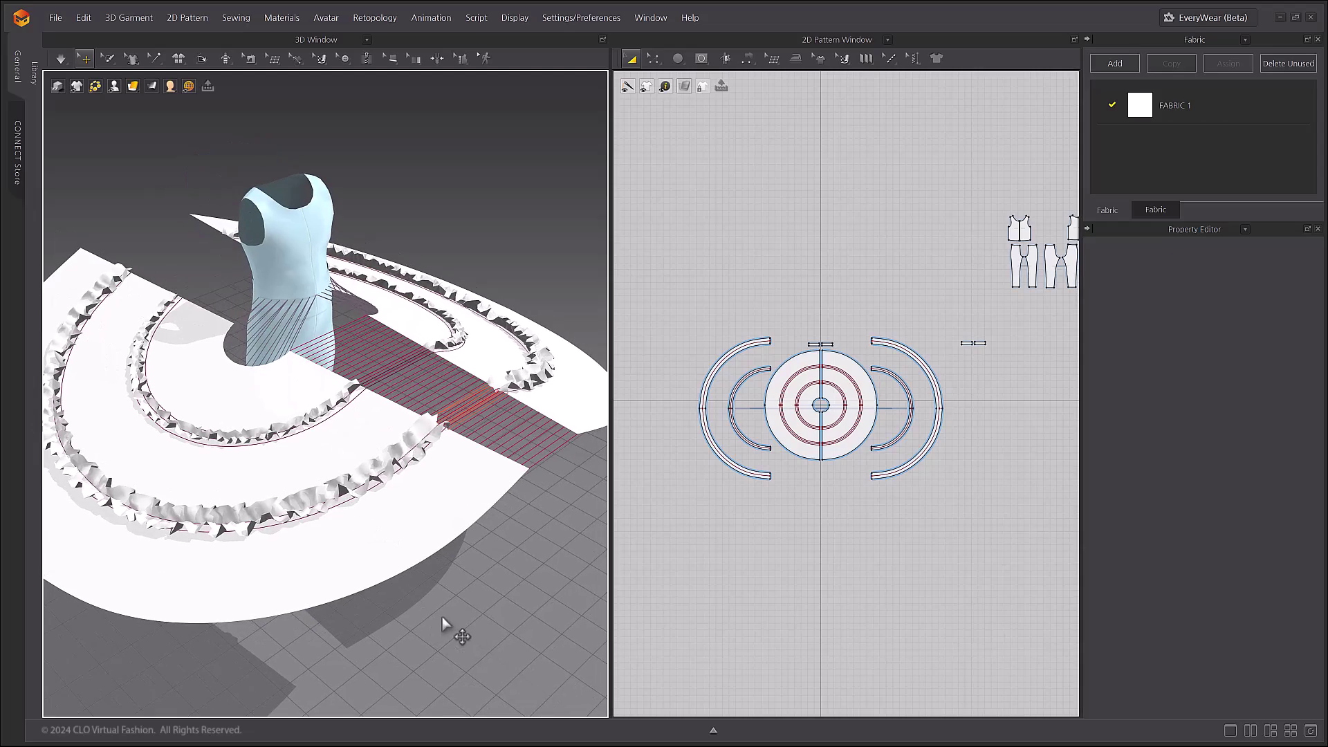
pyautogui.press('space')
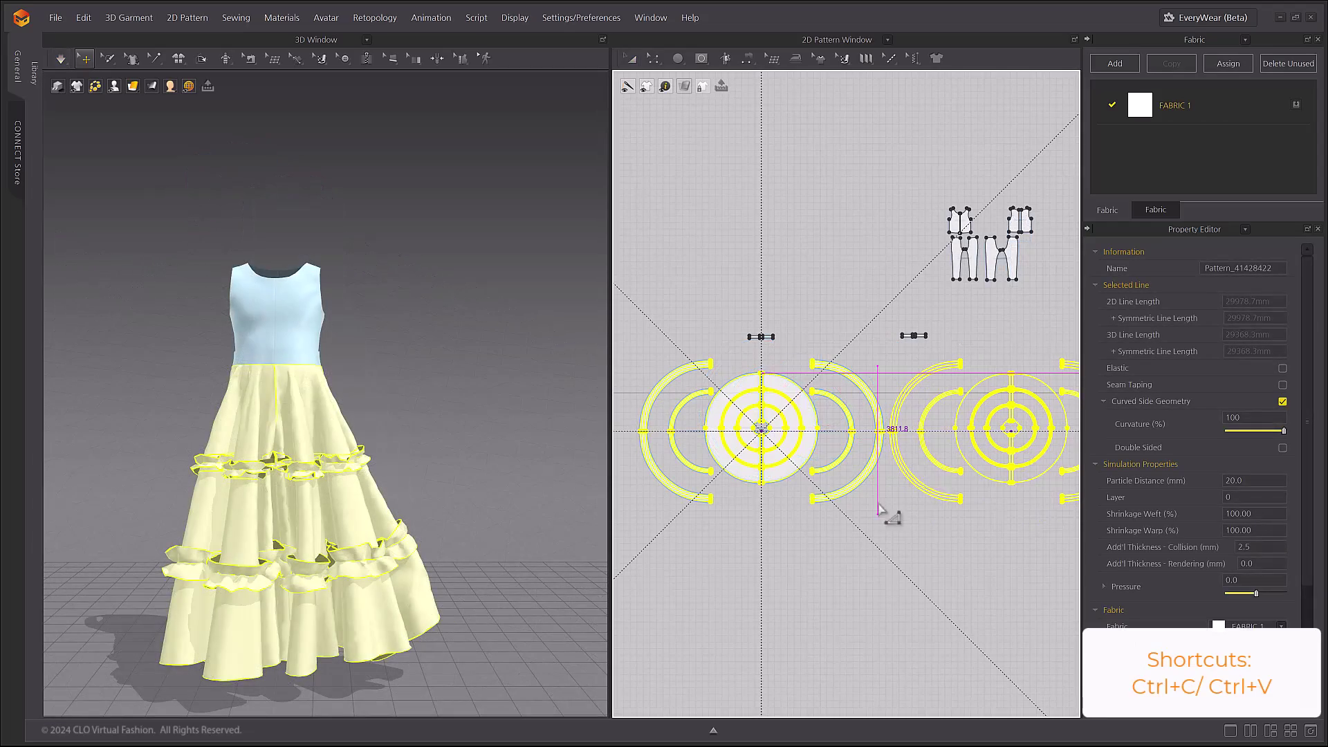
# Paste a copy of the skirt panels and ruffle strips beside the originals and move the copied skirt up to the avatar in 3D.
pyautogui.click(878, 505)
pyautogui.scroll(-4, 477, 507)
pyautogui.moveTo(477, 507); pyautogui.dragTo(299, 448, button='middle')
pyautogui.scroll(-2, 300, 448)
pyautogui.moveTo(480, 459); pyautogui.dragTo(345, 464, button='right')
pyautogui.click(89, 453)
pyautogui.moveTo(89, 453); pyautogui.dragTo(128, 477, button='right')
pyautogui.moveTo(64, 451); pyautogui.dragTo(390, 367)
pyautogui.scroll(4, 391, 356)
pyautogui.moveTo(391, 356); pyautogui.dragTo(320, 340, button='middle')
# Rotate the copied skirt in 3D and position it behind the avatar, opposite the original skirt.
pyautogui.moveTo(426, 390); pyautogui.dragTo(463, 257)
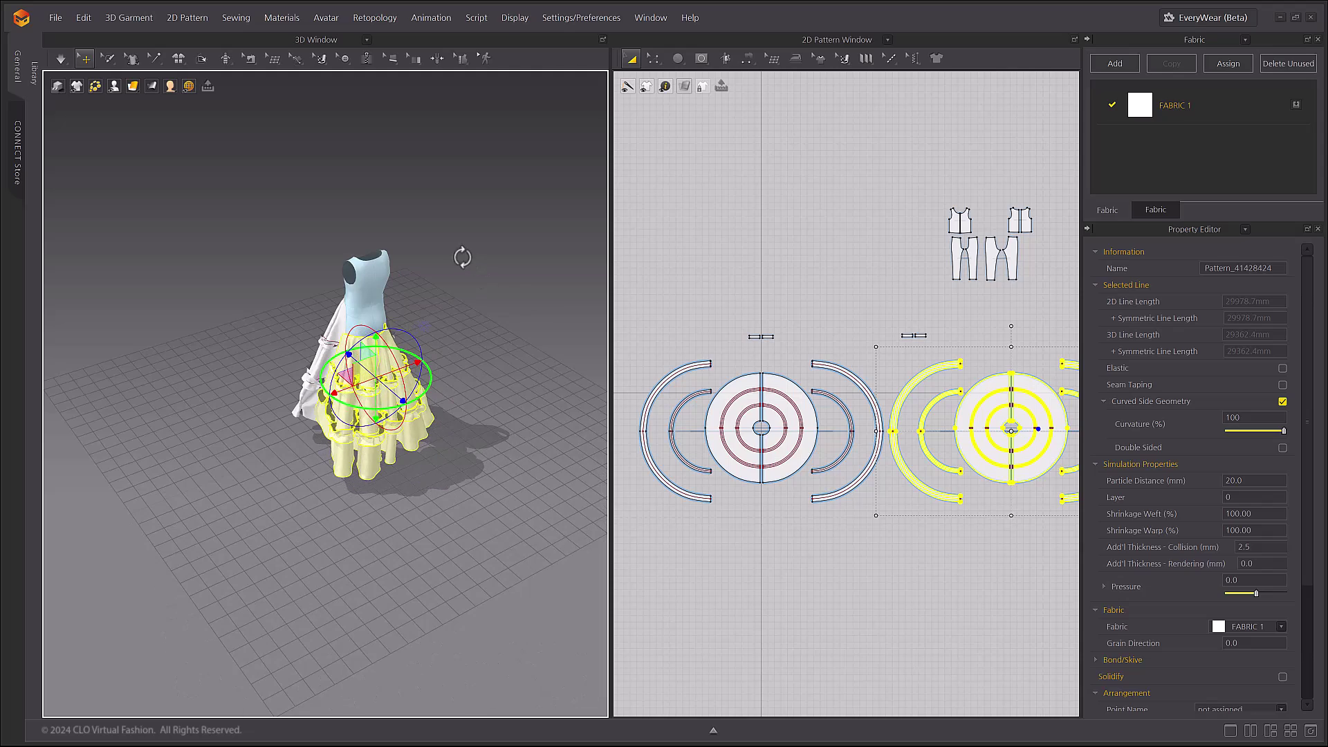
pyautogui.moveTo(367, 371)
pyautogui.mouseDown()
pyautogui.moveTo(375, 381)
pyautogui.moveTo(352, 358)
pyautogui.moveTo(370, 376)
pyautogui.mouseUp()
pyautogui.moveTo(370, 376); pyautogui.dragTo(443, 367, button='right')
pyautogui.moveTo(374, 352)
pyautogui.mouseDown()
pyautogui.moveTo(336, 352)
pyautogui.moveTo(381, 368)
pyautogui.mouseUp()
pyautogui.moveTo(433, 364); pyautogui.dragTo(332, 391, button='right')
pyautogui.moveTo(338, 363); pyautogui.dragTo(378, 368)
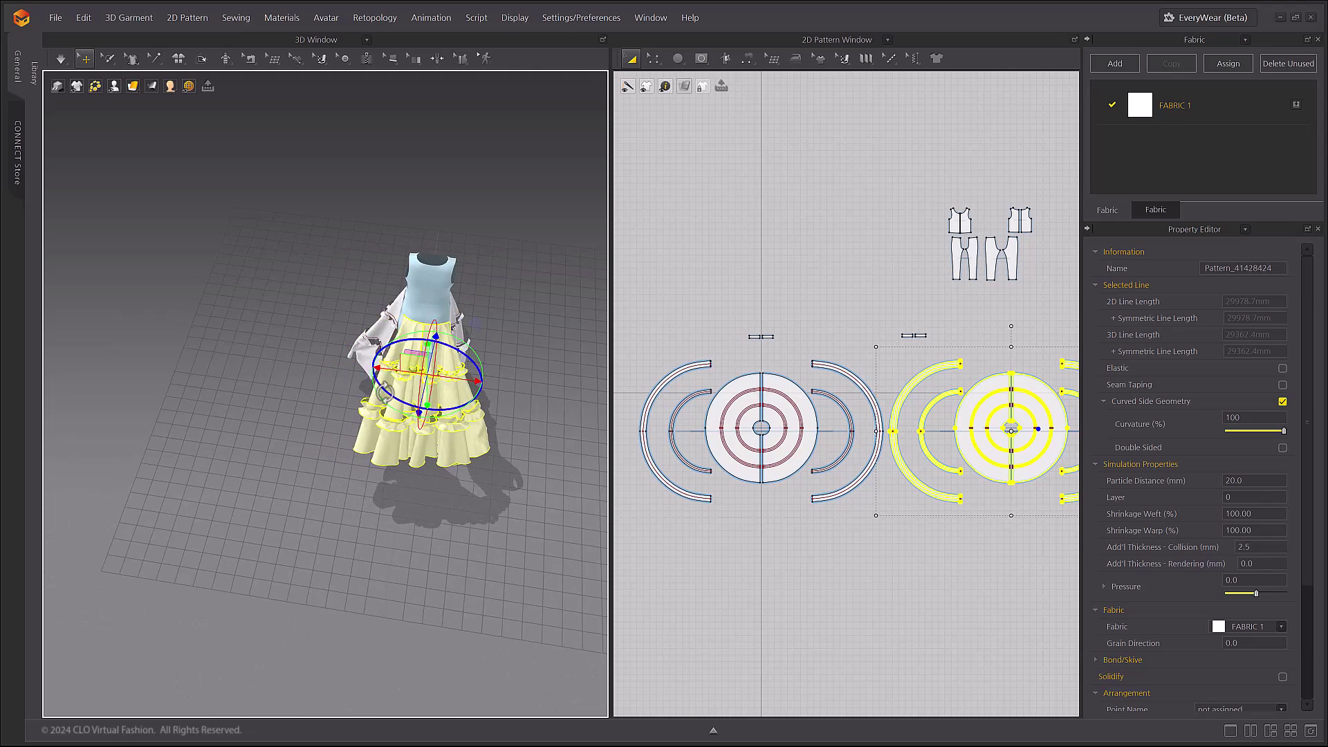
pyautogui.moveTo(384, 393); pyautogui.dragTo(475, 368, button='right')
pyautogui.moveTo(424, 358); pyautogui.dragTo(396, 355)
pyautogui.scroll(4, 369, 384)
pyautogui.moveTo(450, 353); pyautogui.dragTo(373, 457, button='middle')
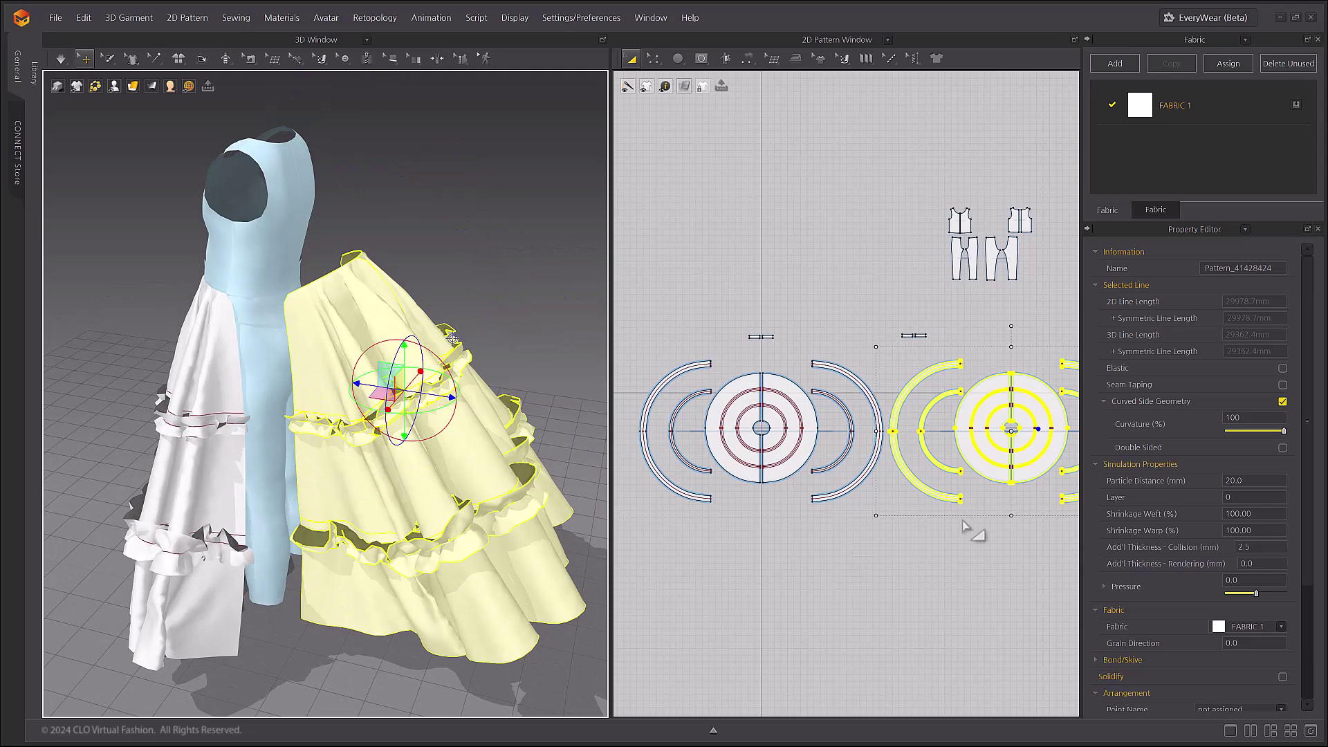
# Move the second waistband pair directly above the copied skirt circle in the 2D layout.
pyautogui.moveTo(967, 526); pyautogui.dragTo(735, 542, button='middle')
pyautogui.moveTo(707, 326); pyautogui.dragTo(907, 344)
pyautogui.scroll(4, 688, 356)
pyautogui.moveTo(955, 401); pyautogui.dragTo(842, 312, button='right')
# Use Segment Sewing to join the upper straight side edge of the original skirt circle to the matching edge of the copied skirt.
pyautogui.click(752, 64)
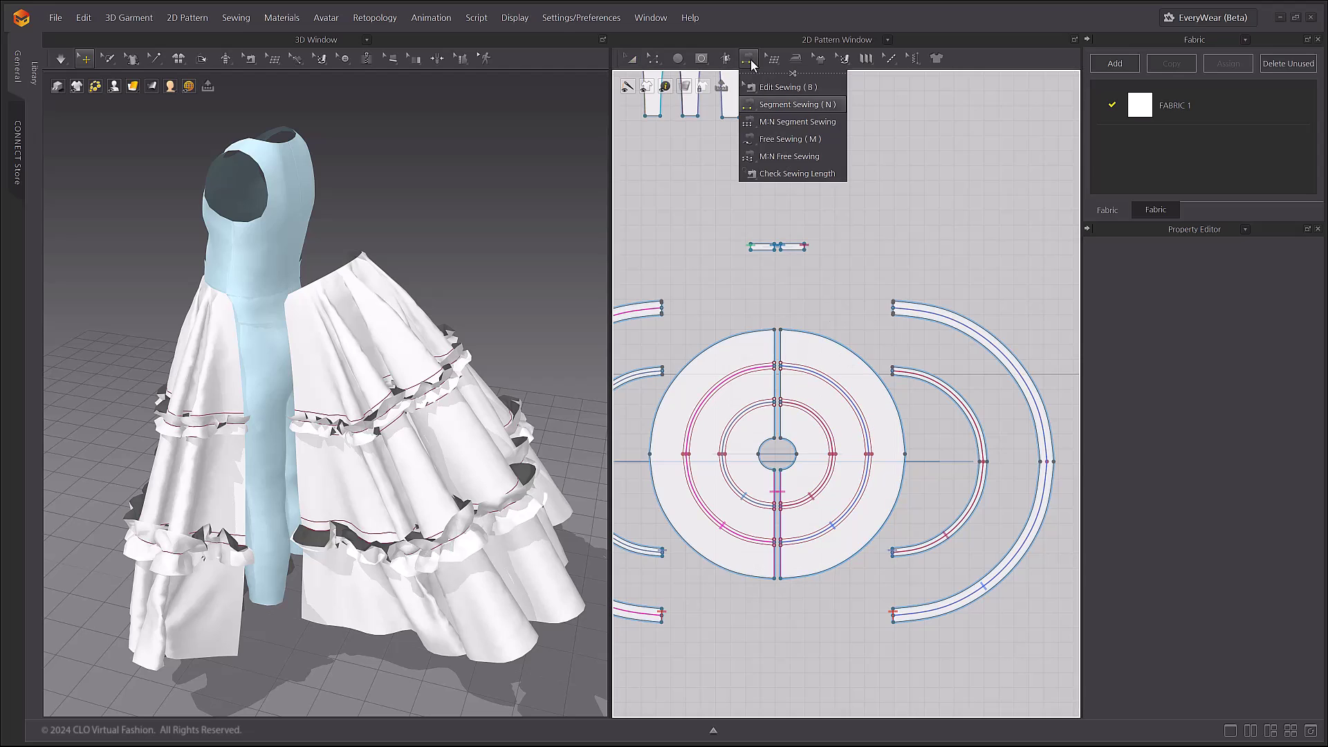
pyautogui.scroll(-3, 707, 294)
pyautogui.moveTo(619, 352); pyautogui.dragTo(868, 369, button='middle')
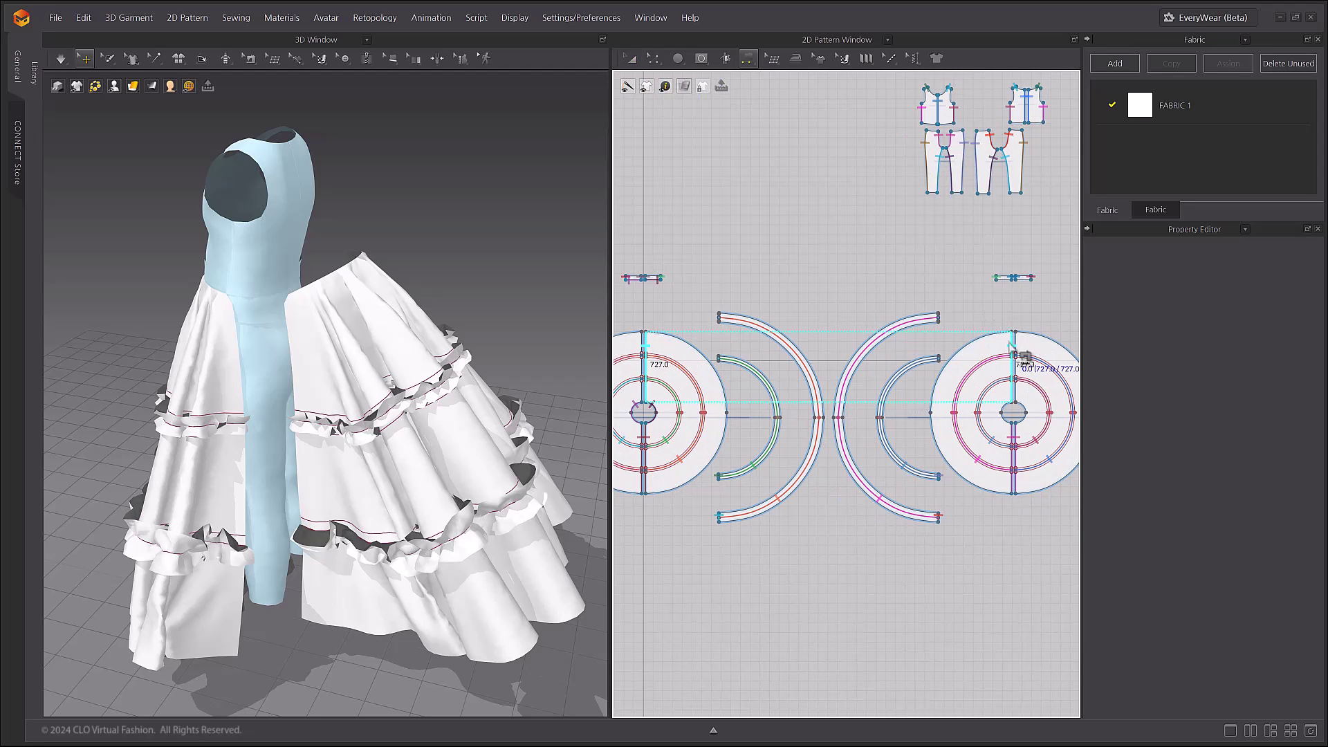
pyautogui.click(1012, 344)
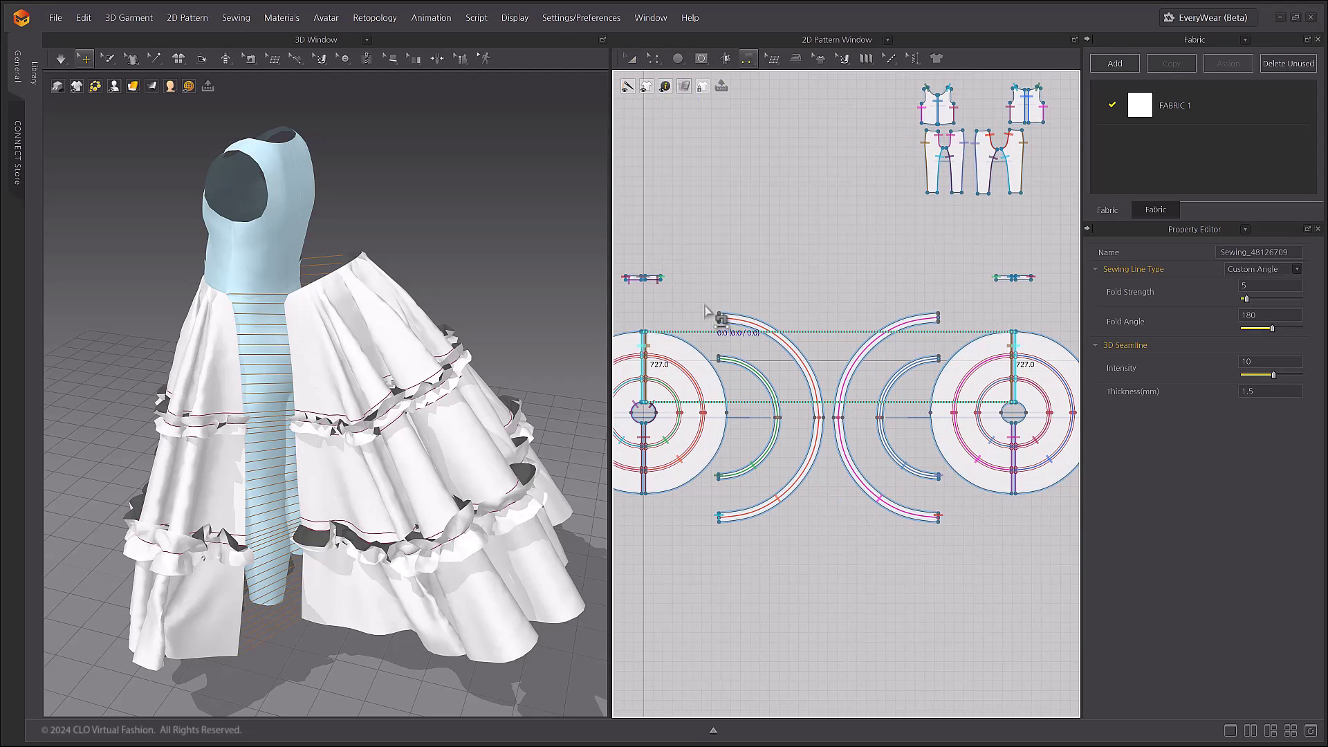
# Delete the two extra points on the upper end edge of the original skirt's wide outer ruffle strip.
pyautogui.scroll(5, 720, 309)
pyautogui.click(656, 63)
pyautogui.click(685, 87)
pyautogui.scroll(2, 793, 307)
pyautogui.click(775, 286)
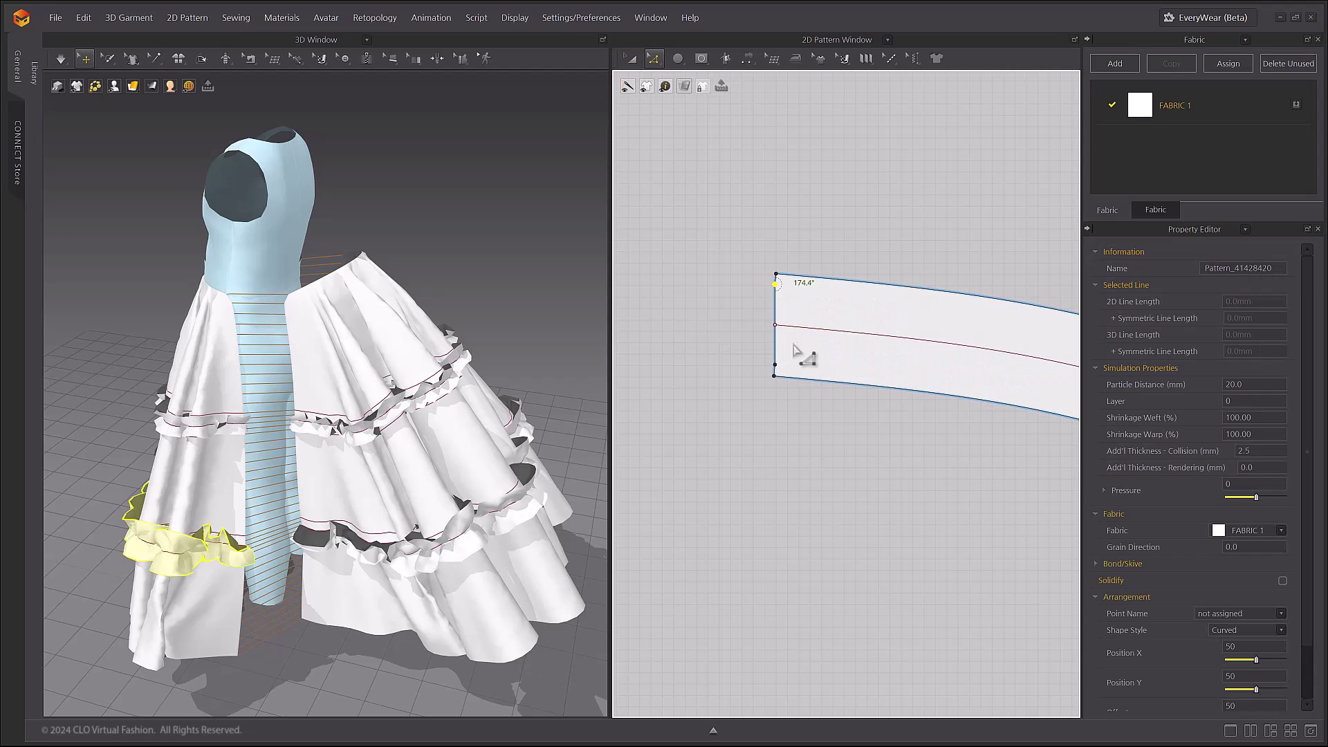
pyautogui.press('Delete')
pyautogui.click(774, 364)
pyautogui.press('Delete')
# Remove the extra points from the upper end edge of the copied skirt's facing wide ruffle strip.
pyautogui.scroll(-3, 793, 463)
pyautogui.moveTo(813, 477); pyautogui.dragTo(634, 436, button='middle')
pyautogui.scroll(-3, 713, 396)
pyautogui.scroll(4, 1040, 389)
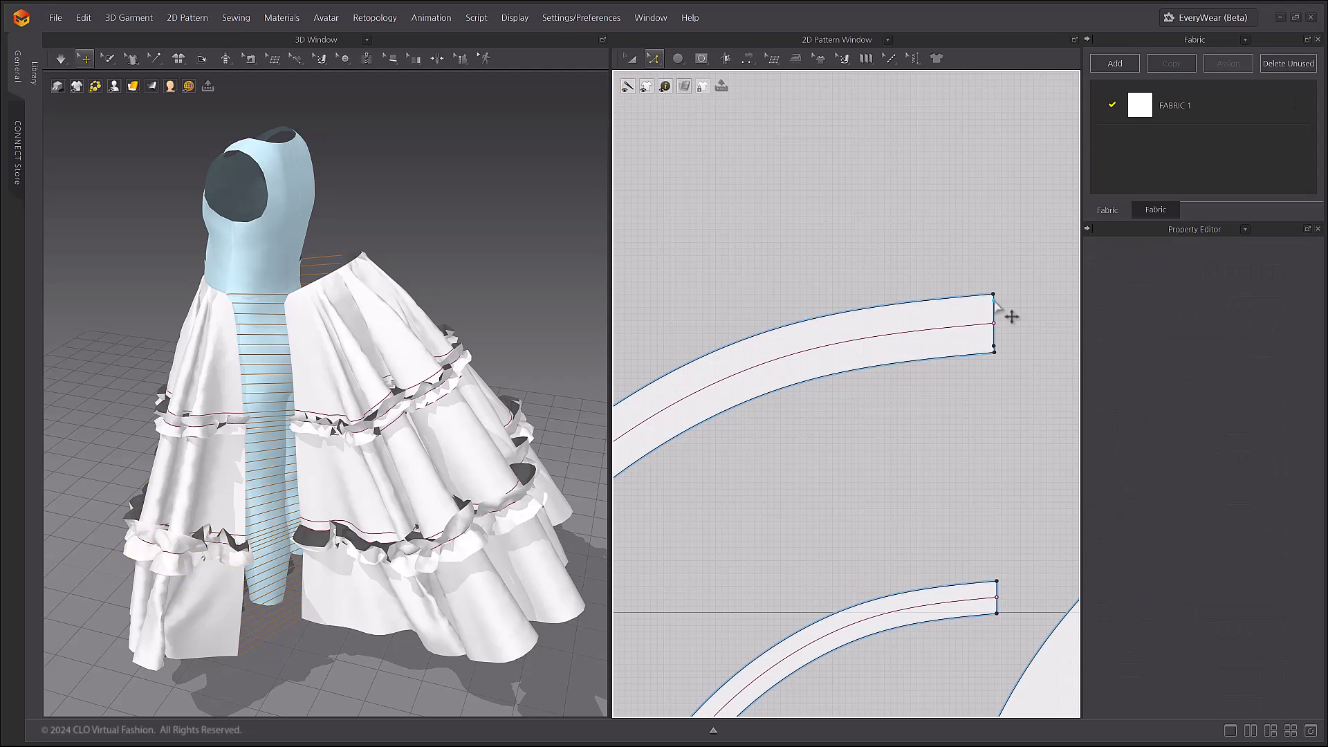
pyautogui.click(994, 299)
pyautogui.click(1010, 381)
pyautogui.scroll(3, 1007, 313)
pyautogui.click(978, 287)
pyautogui.press('Delete')
pyautogui.scroll(-6, 979, 504)
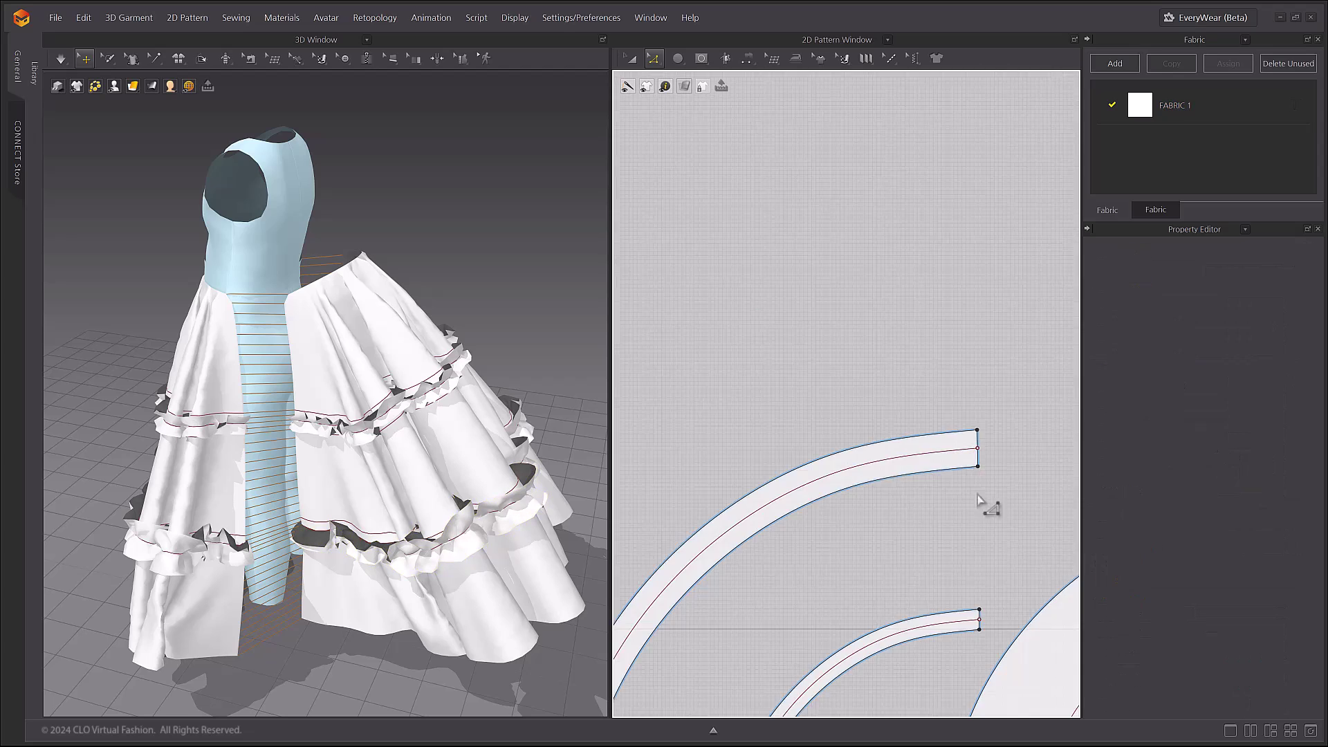
# Sew the upper ends of the wide and narrow ruffle strips between the circles to their counterparts on the other skirt.
pyautogui.scroll(4, 786, 311)
pyautogui.moveTo(756, 409); pyautogui.dragTo(838, 312, button='middle')
pyautogui.scroll(-2, 837, 311)
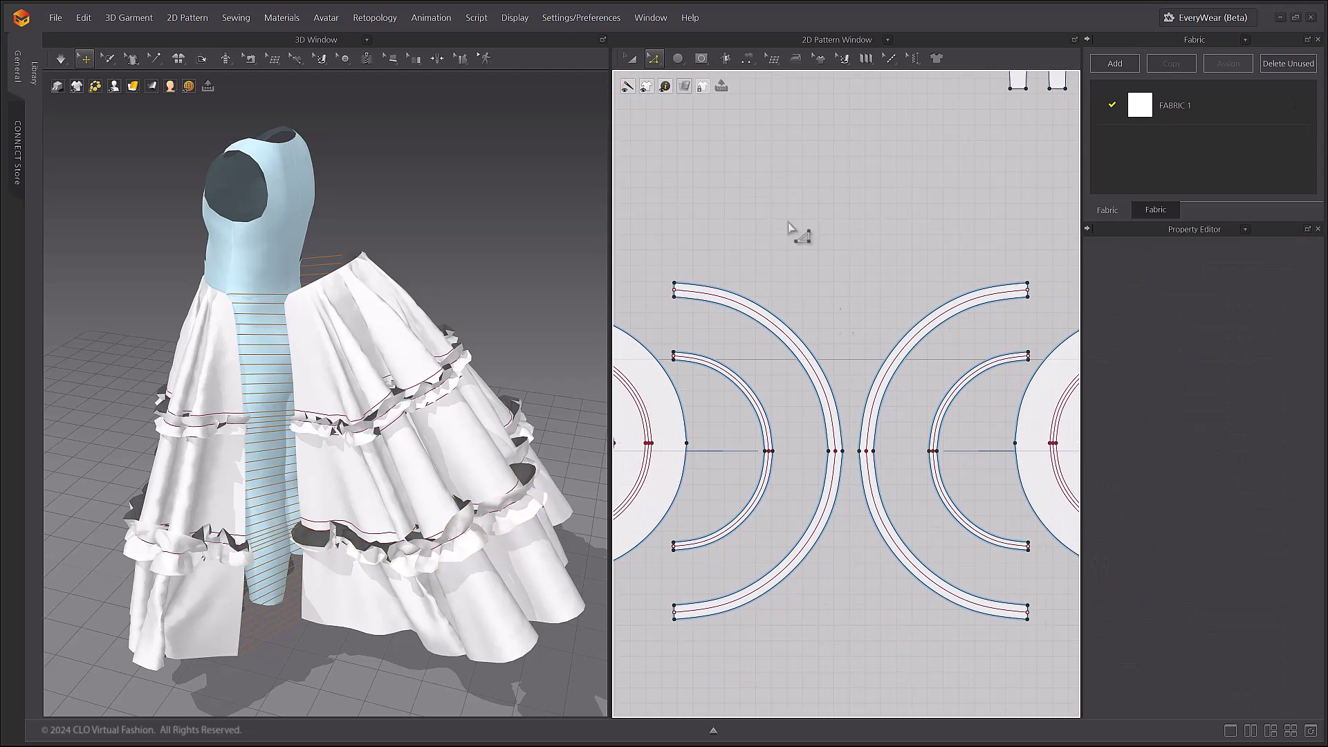
pyautogui.click(747, 59)
pyautogui.click(676, 289)
pyautogui.click(1031, 287)
pyautogui.click(1029, 356)
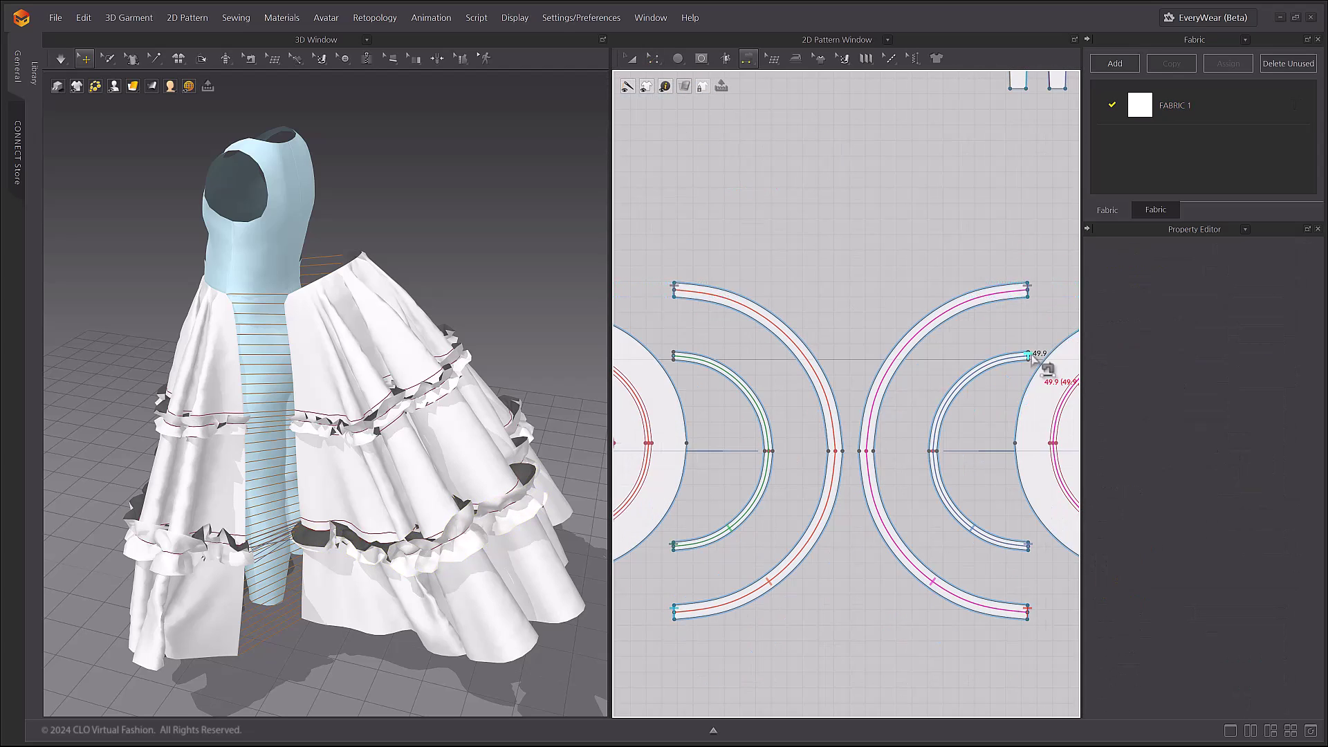
pyautogui.click(676, 355)
# Use Free Sewing to attach the lower edge of the second waistband to the copied skirt's waist opening.
pyautogui.moveTo(876, 214); pyautogui.dragTo(562, 164, button='middle')
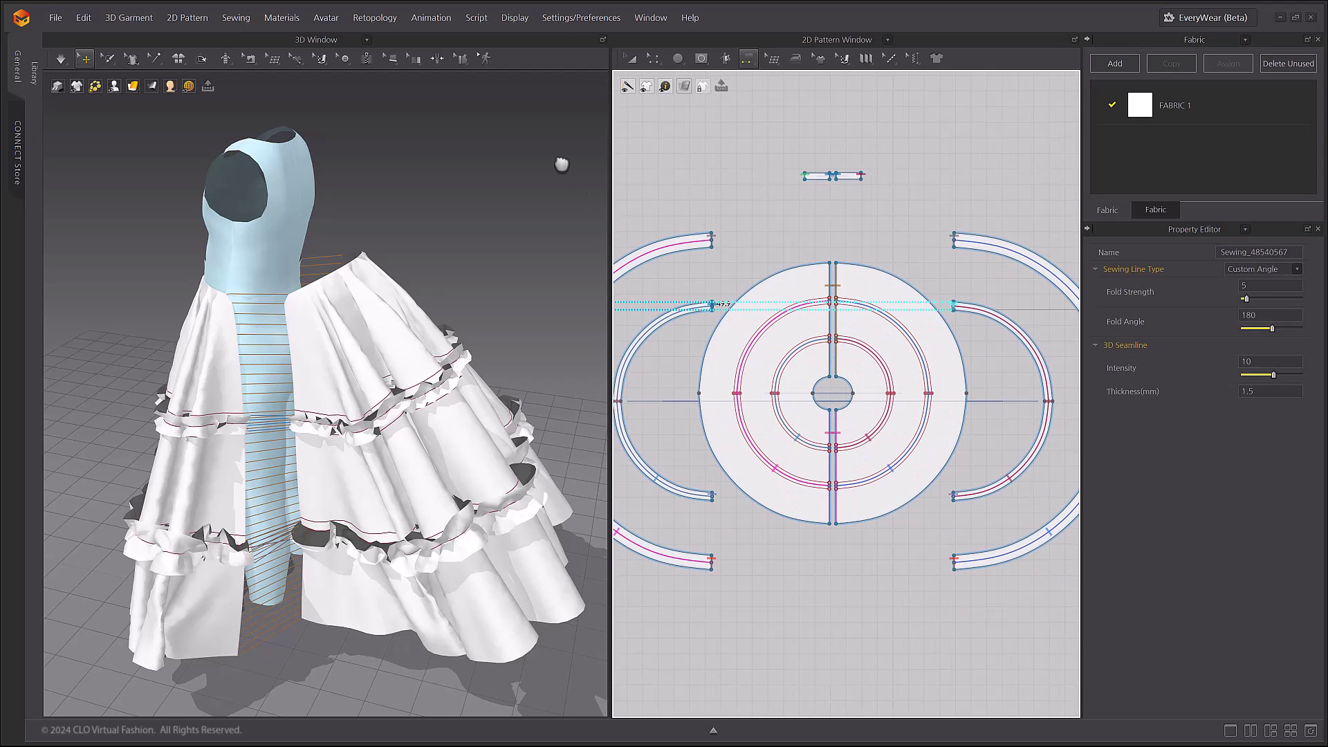
pyautogui.click(747, 58)
pyautogui.click(774, 138)
pyautogui.scroll(3, 858, 221)
pyautogui.click(828, 152)
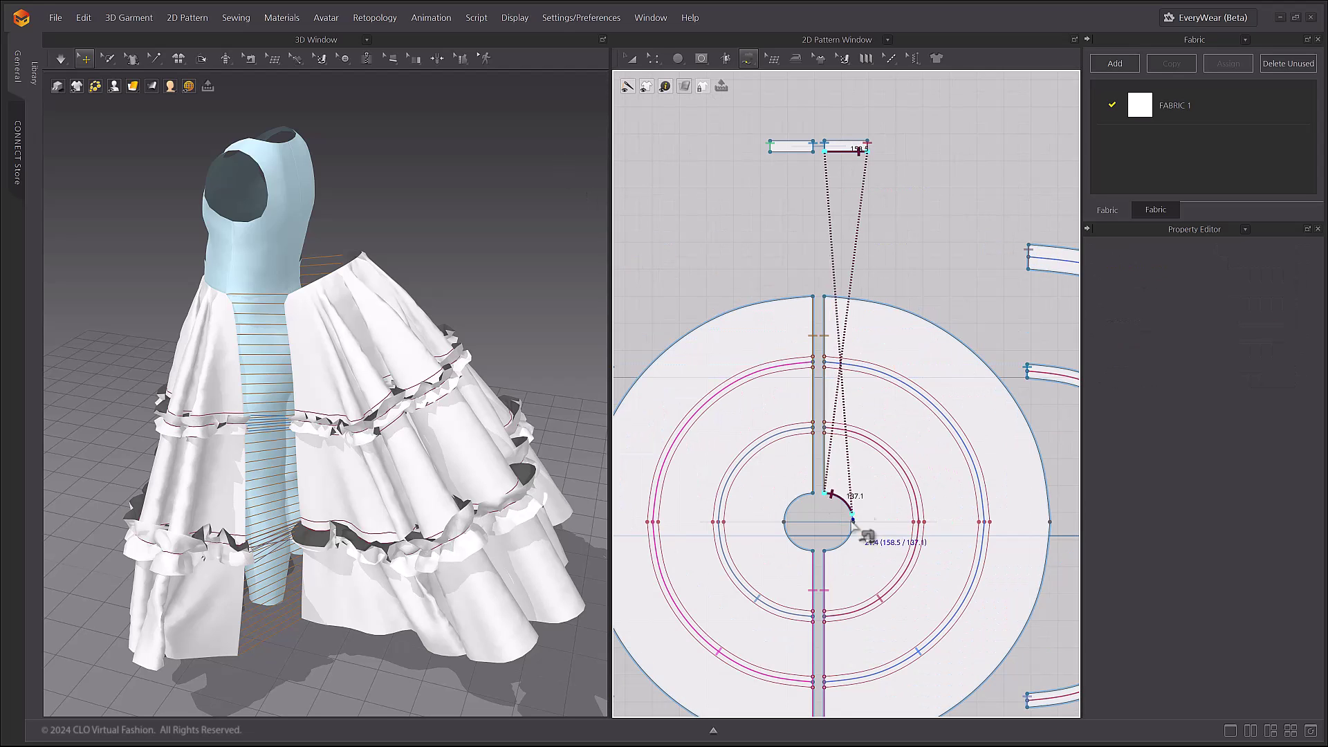
pyautogui.click(855, 529)
# Simulate the garment to pull the front and back skirts together around the avatar, and view the dress from the front.
pyautogui.press('a')
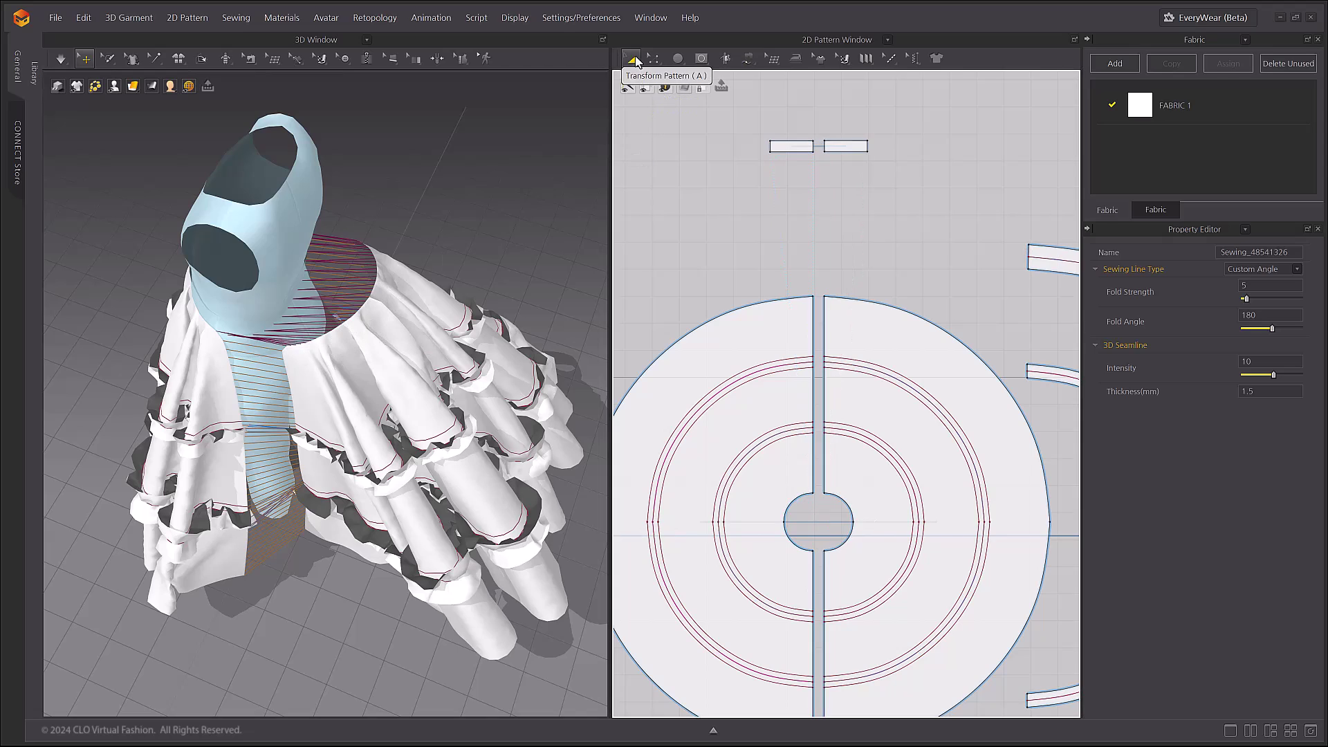
pyautogui.press('space')
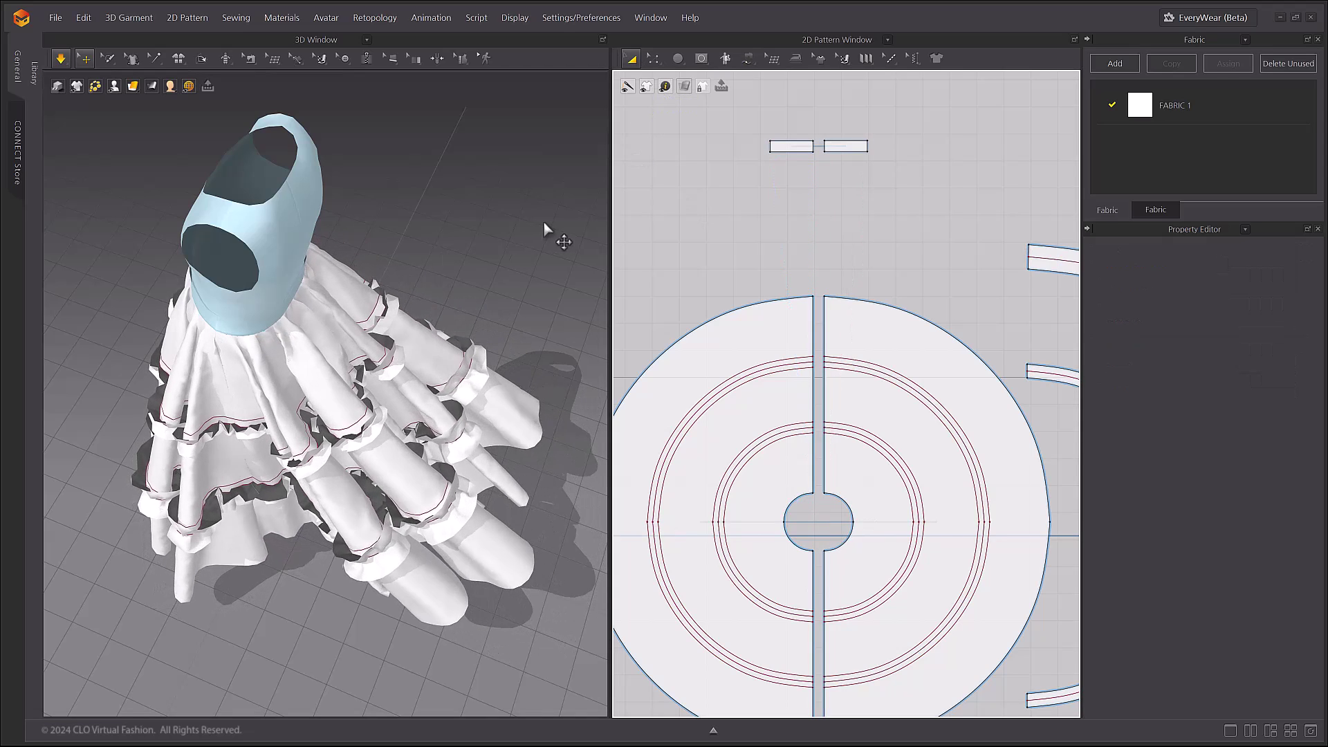
pyautogui.press('space')
pyautogui.moveTo(274, 458); pyautogui.dragTo(319, 362, button='right')
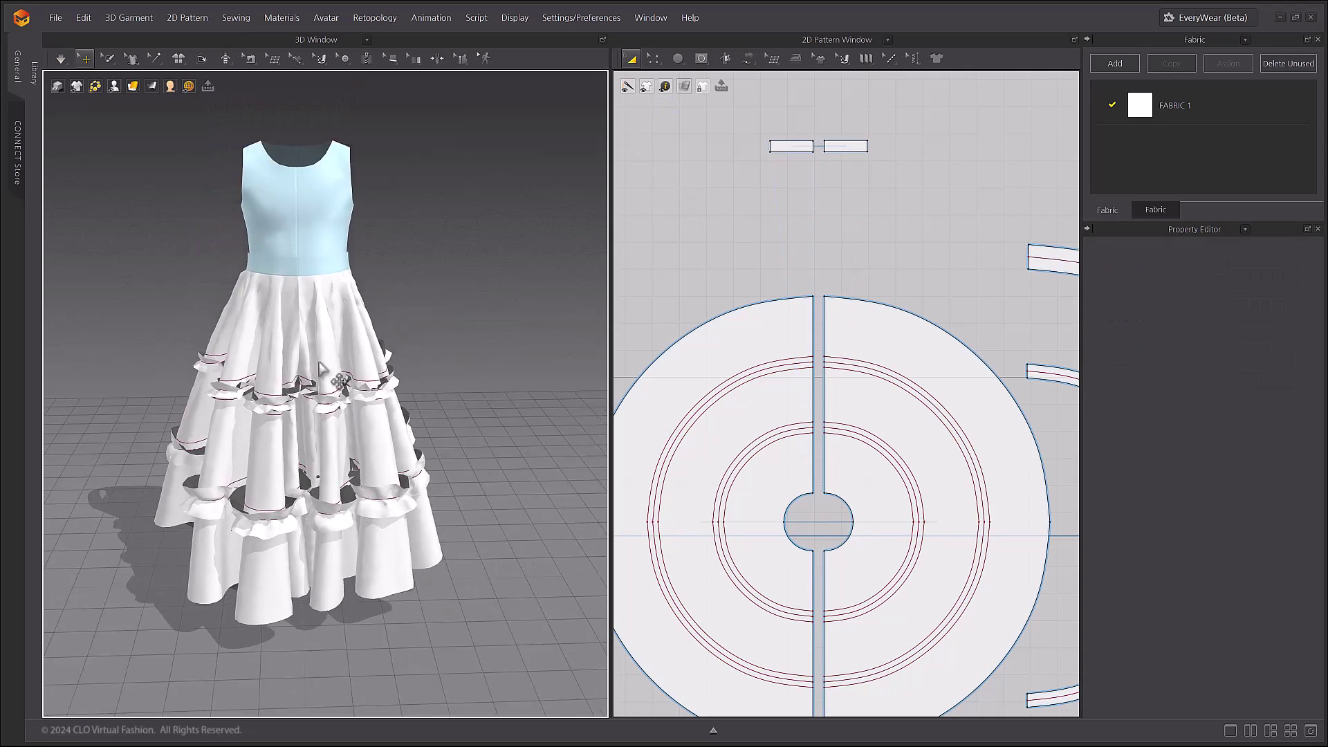
# Show the avatar in the 3D view and activate it.
pyautogui.click(115, 104)
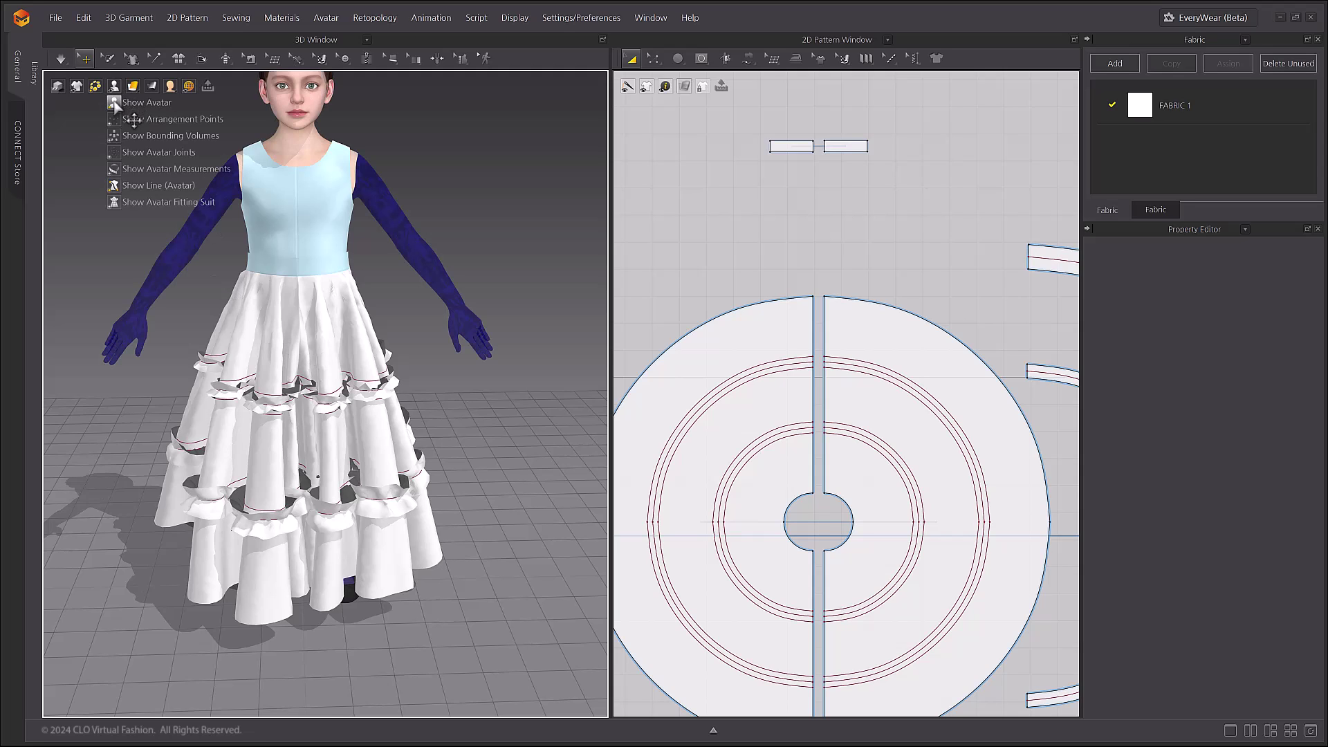
pyautogui.rightClick(413, 240)
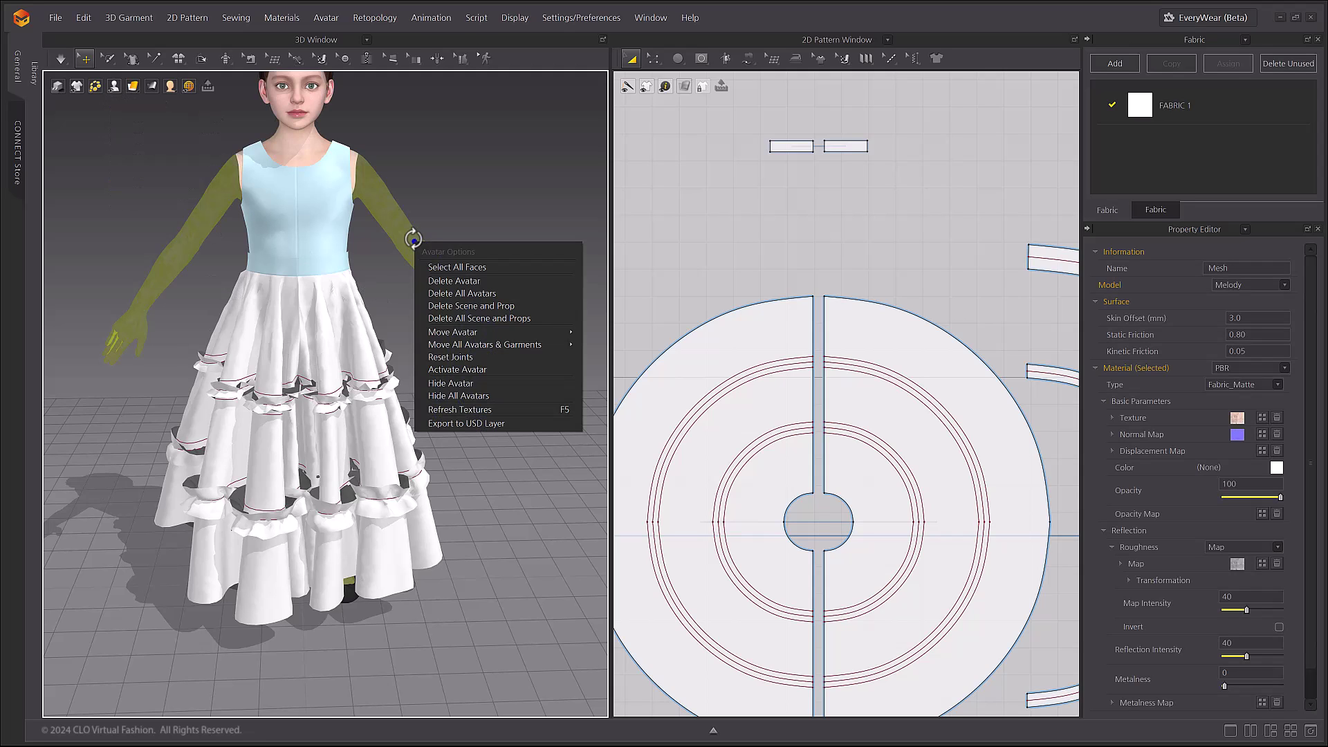
pyautogui.click(470, 372)
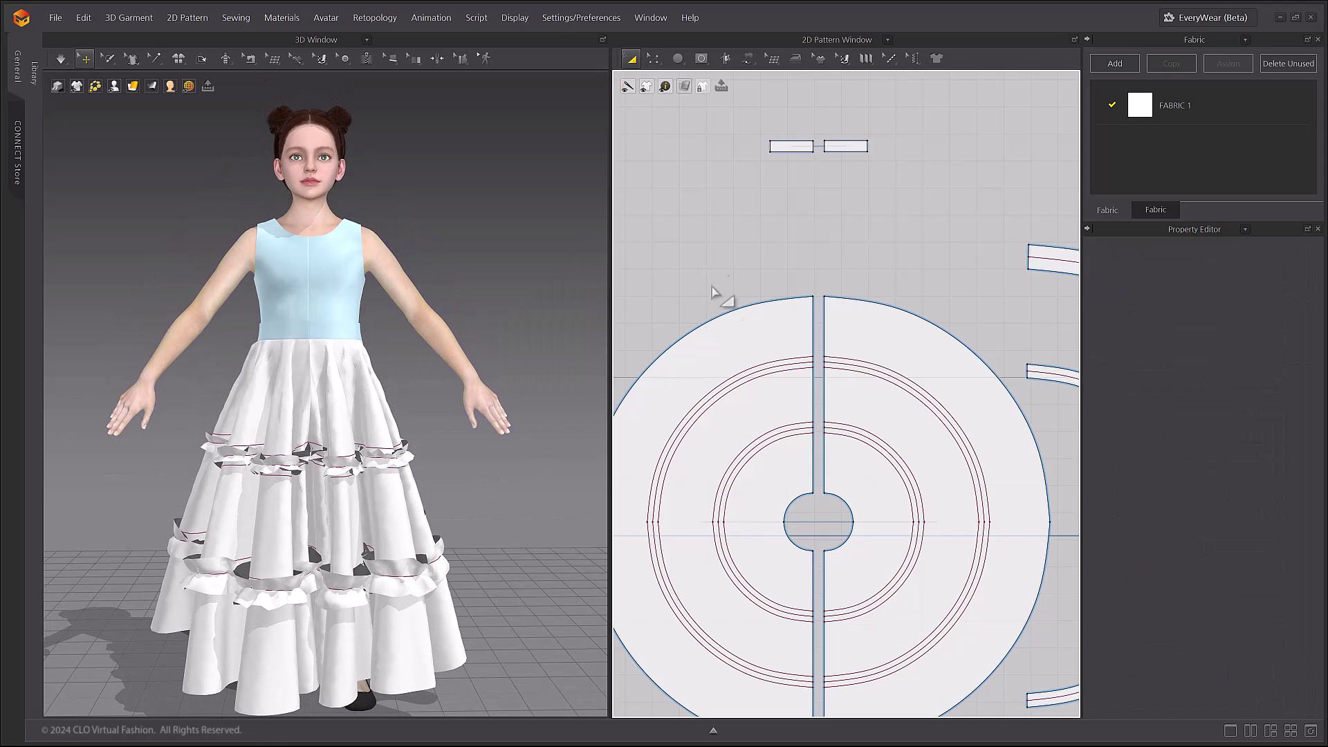
# Select all skirt panels and ruffle strips and set their particle distance to 10 mm.
pyautogui.scroll(-2, 850, 510)
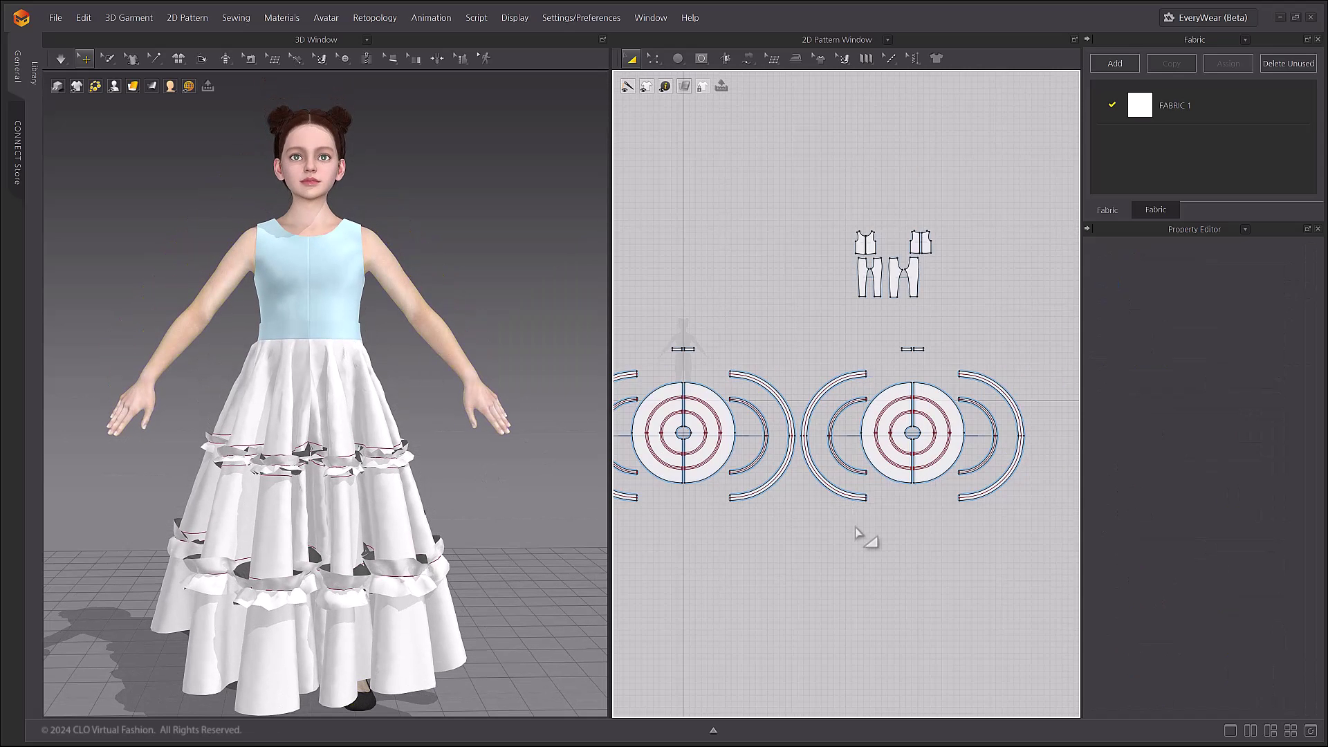
pyautogui.moveTo(811, 509); pyautogui.dragTo(867, 457, button='middle')
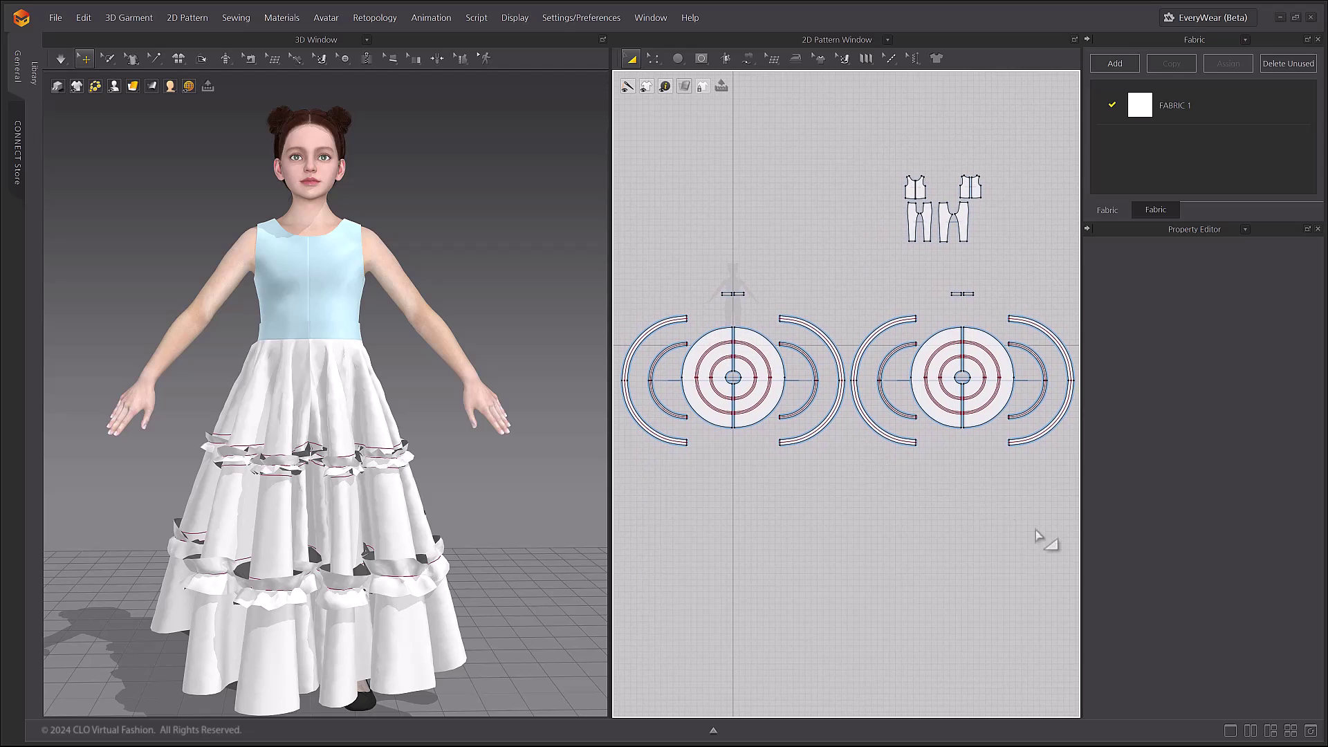
pyautogui.moveTo(1071, 547); pyautogui.dragTo(604, 316)
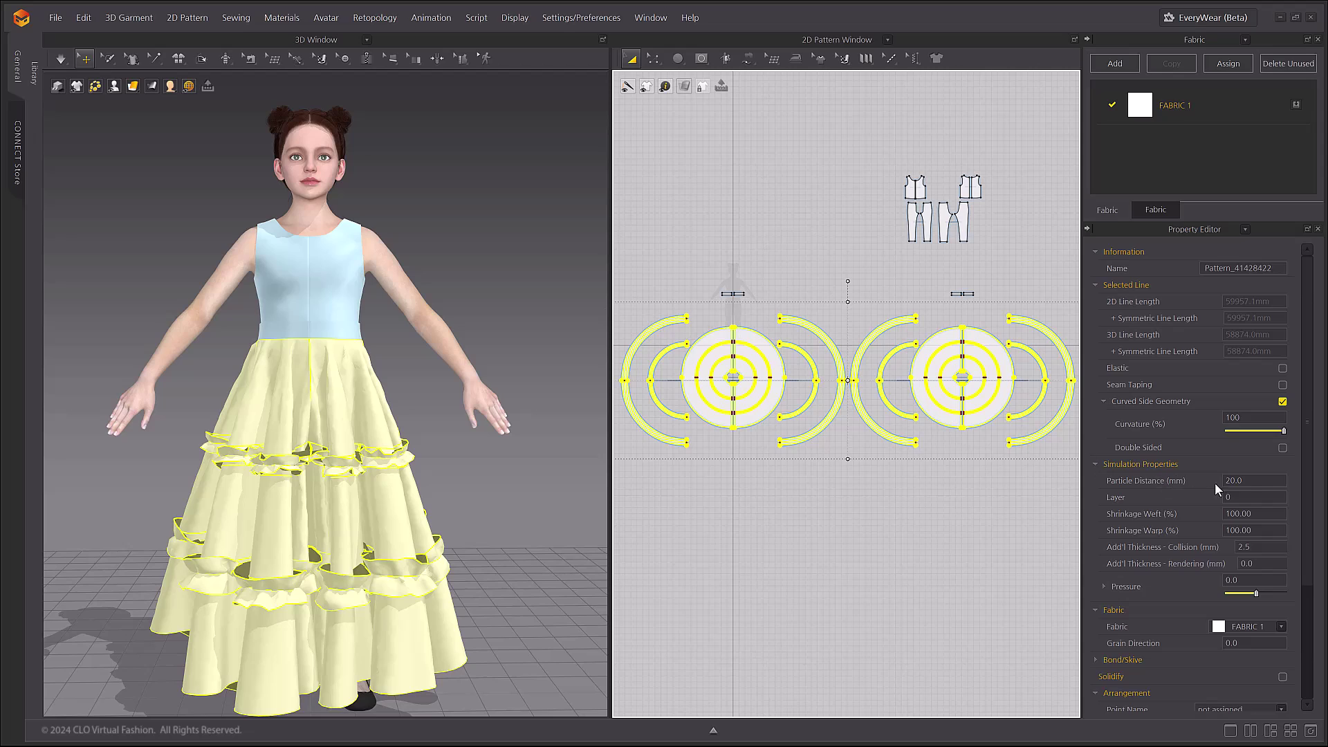
pyautogui.click(1249, 482)
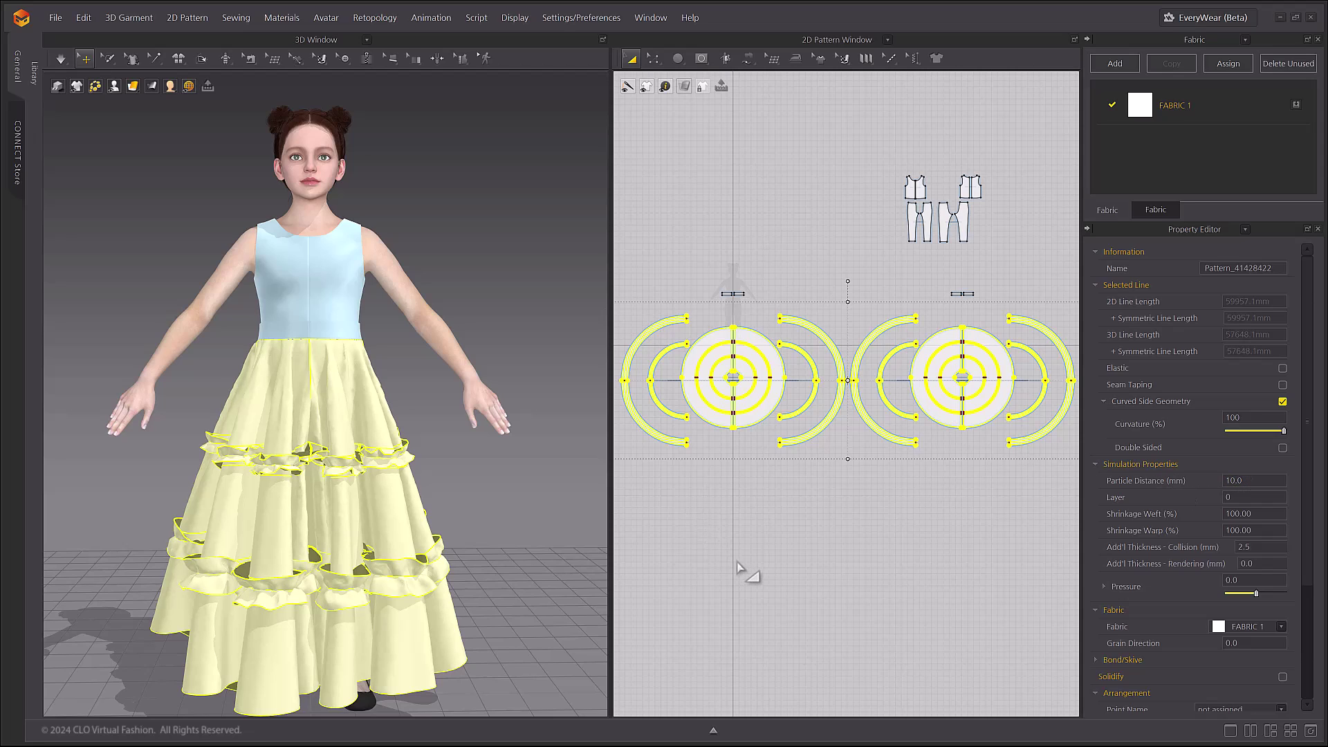
# Simulate the dress with the finer mesh, deselect the patterns and view the skirt ruffles up close.
pyautogui.press('space')
pyautogui.scroll(3, 450, 512)
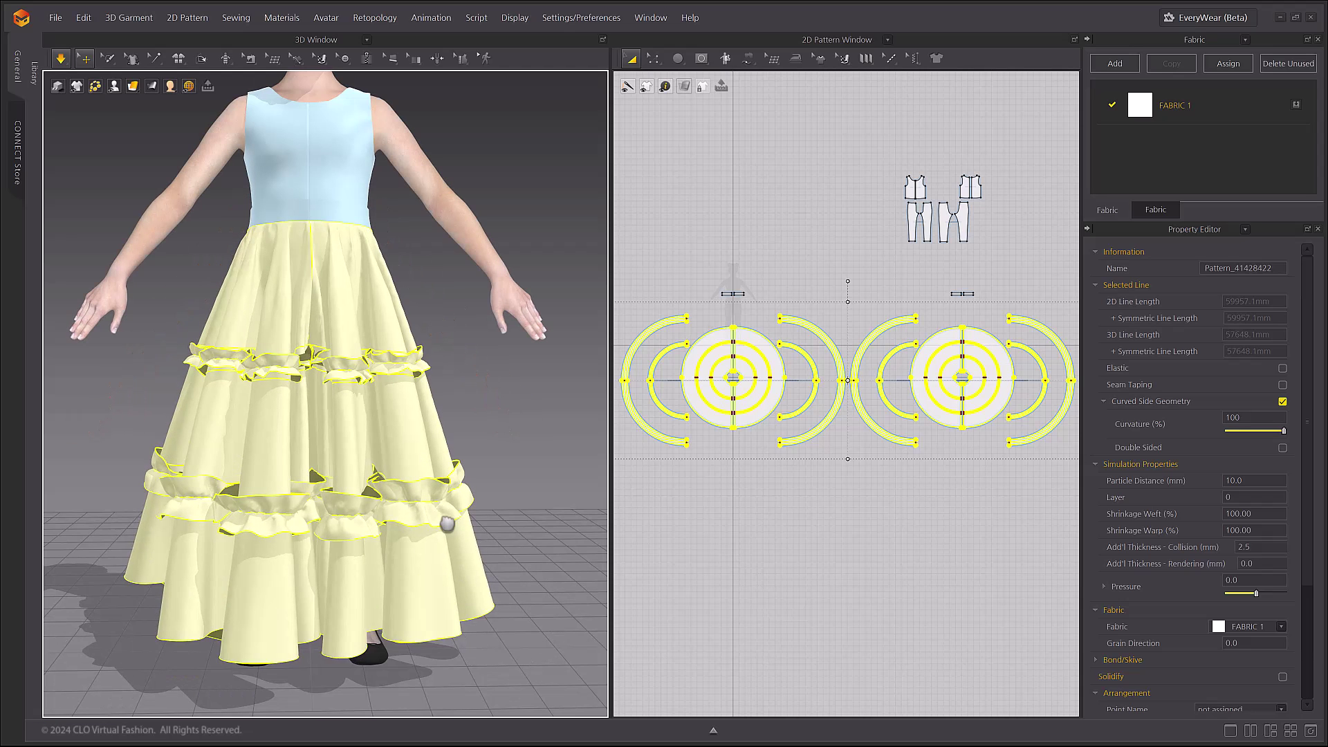
pyautogui.click(490, 515)
pyautogui.moveTo(490, 515); pyautogui.dragTo(402, 557, button='right')
pyautogui.scroll(1, 424, 563)
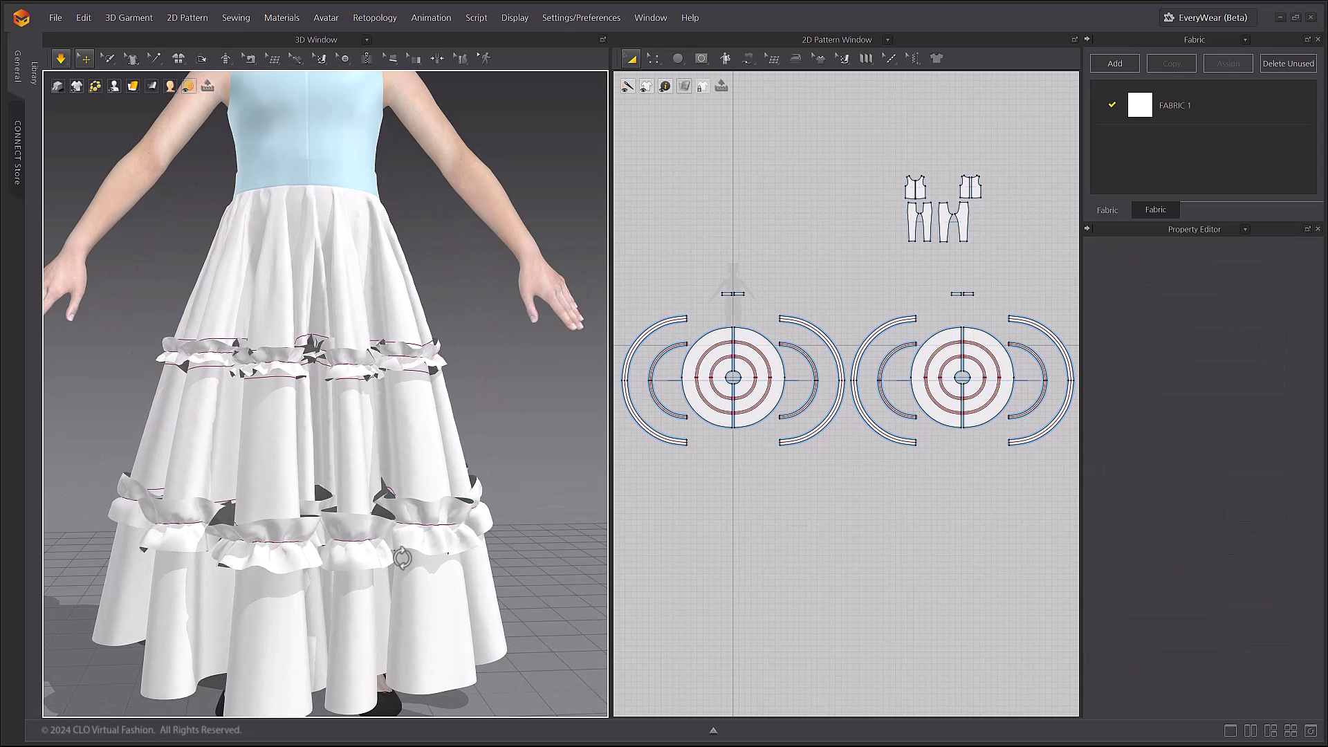
# Select the ruffle strips of both skirts and set their particle distance to 5 mm.
pyautogui.moveTo(773, 296); pyautogui.dragTo(924, 515)
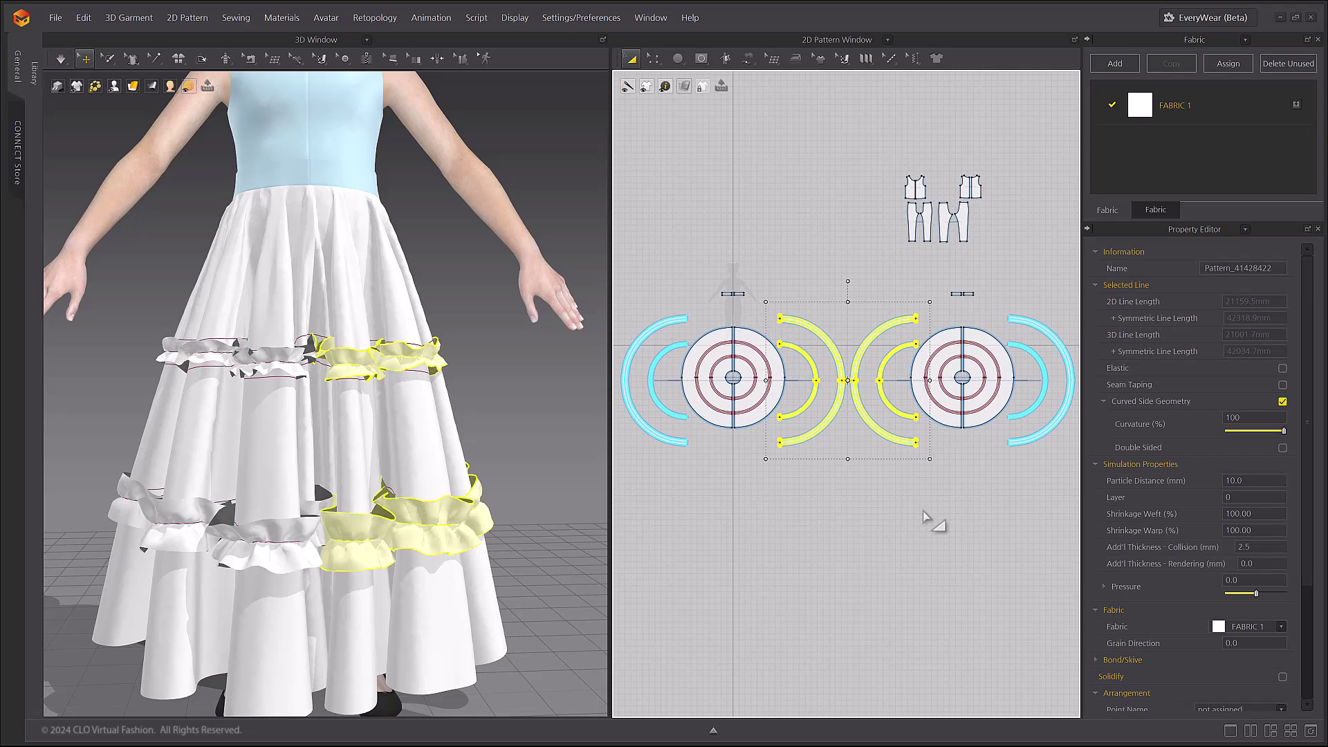
pyautogui.doubleClick(1261, 481)
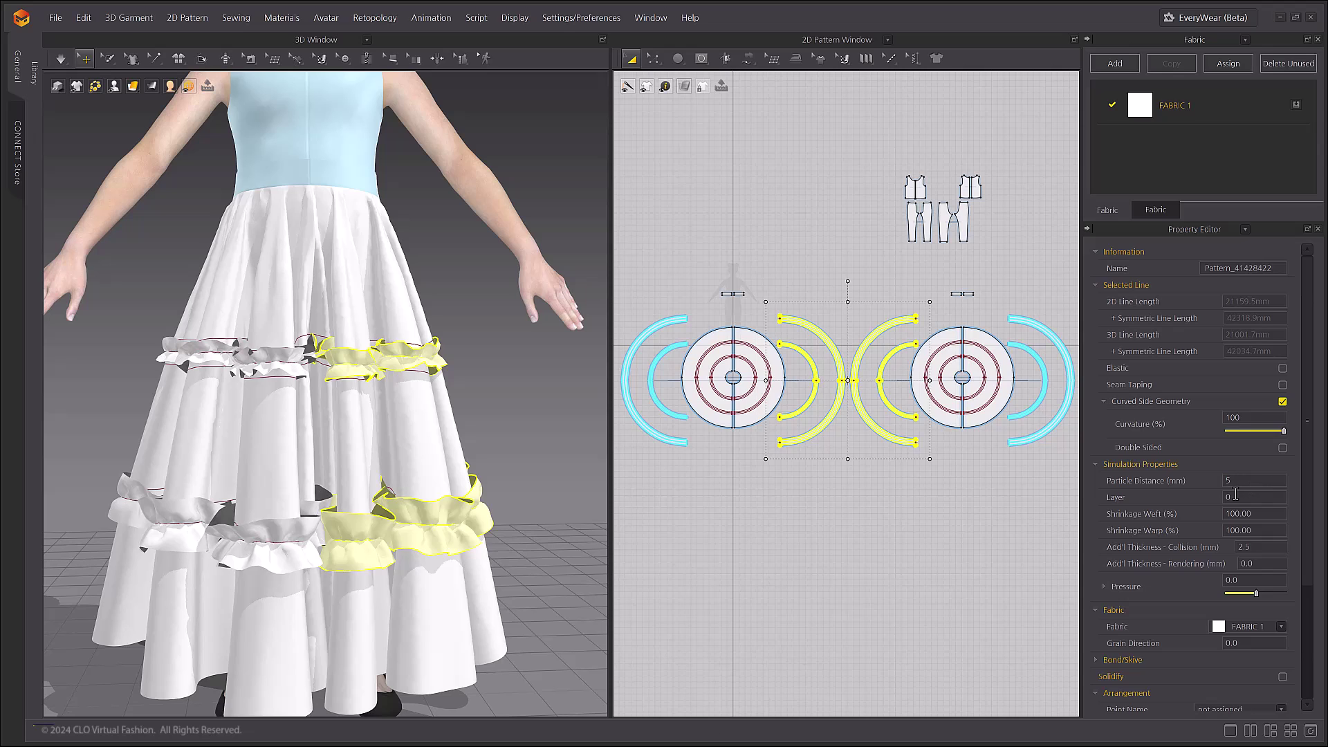
pyautogui.click(696, 589)
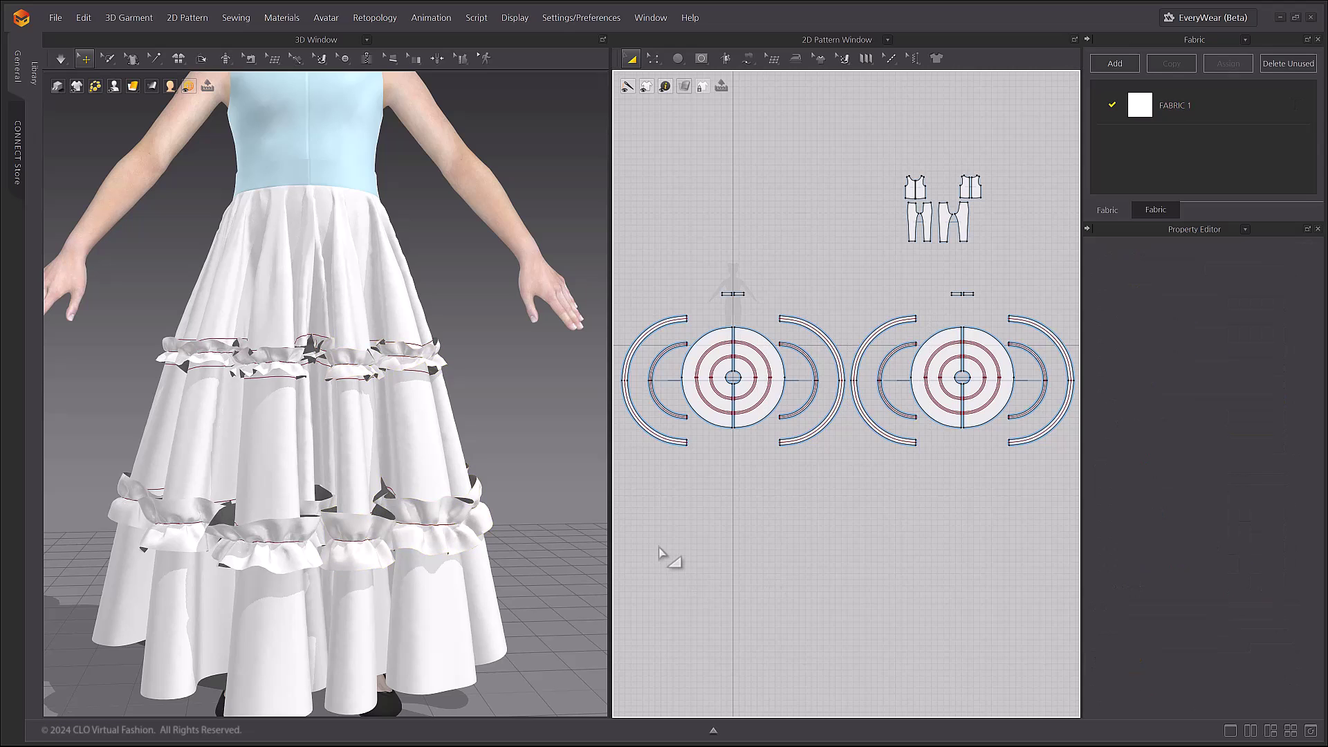
# Simulate the garment again to refine the ruffle gathers, and return to a full view of the dress.
pyautogui.press('space')
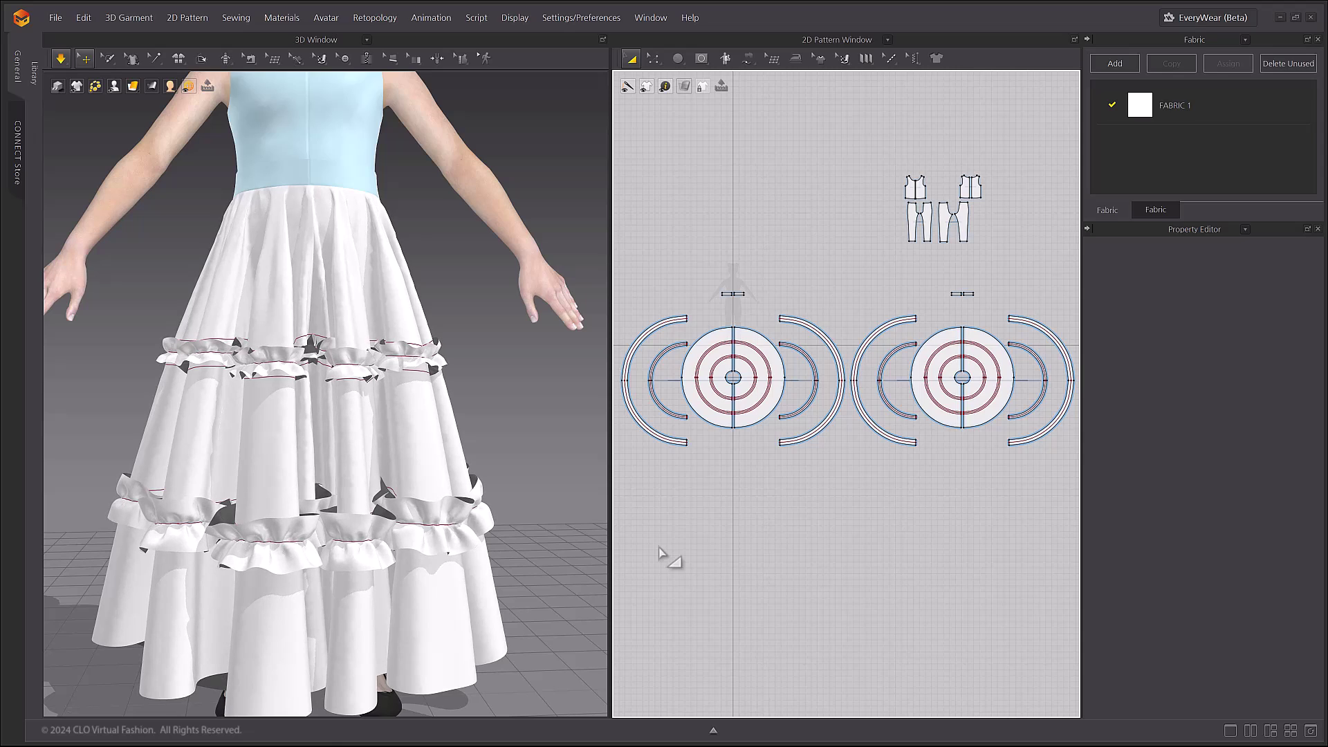
pyautogui.press('space')
pyautogui.scroll(-3, 512, 526)
pyautogui.moveTo(511, 504)
pyautogui.mouseDown(button='right')
pyautogui.moveTo(236, 500)
pyautogui.moveTo(519, 536)
pyautogui.moveTo(104, 578)
pyautogui.moveTo(322, 637)
pyautogui.moveTo(503, 501)
pyautogui.mouseUp(button='right')
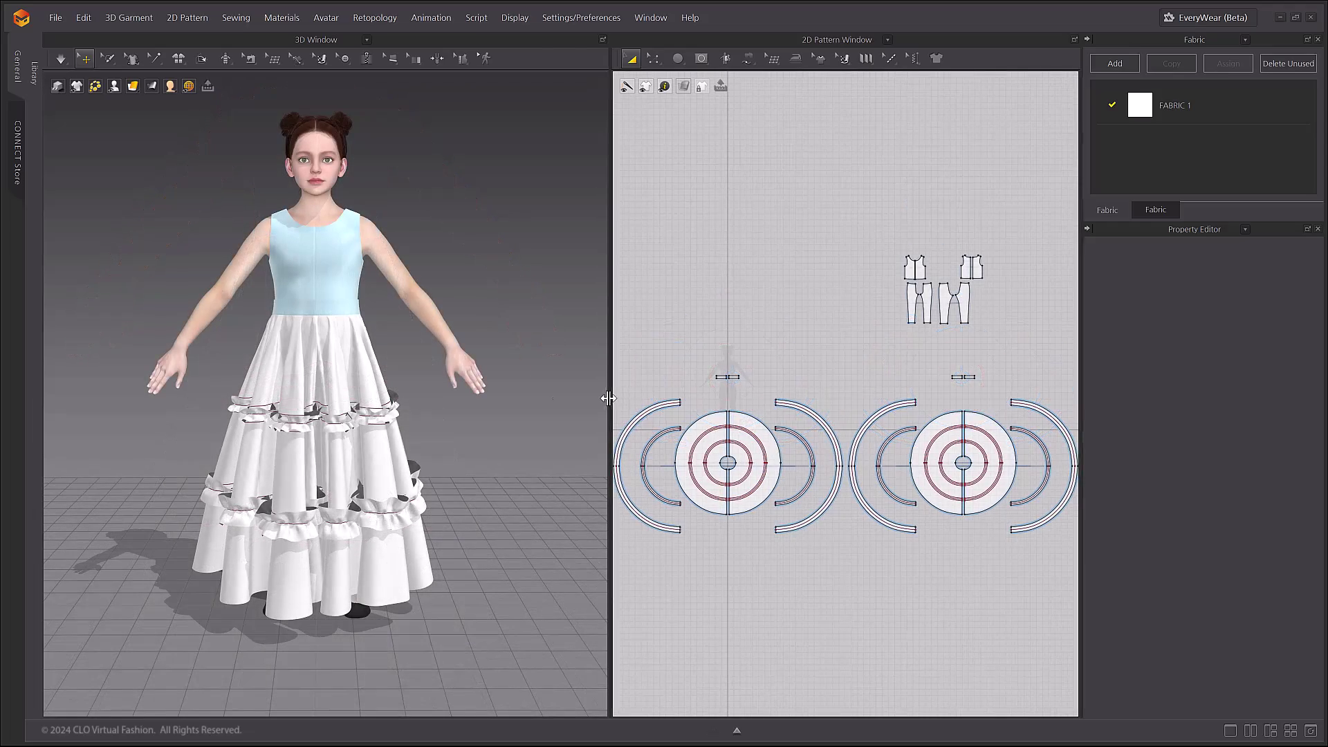
# Enlarge the 2D area and apply Elastic with a ratio of 90 to the middle internal ruffle lines on both skirt circles.
pyautogui.moveTo(609, 394); pyautogui.dragTo(509, 395)
pyautogui.scroll(3, 796, 554)
pyautogui.scroll(5, 762, 388)
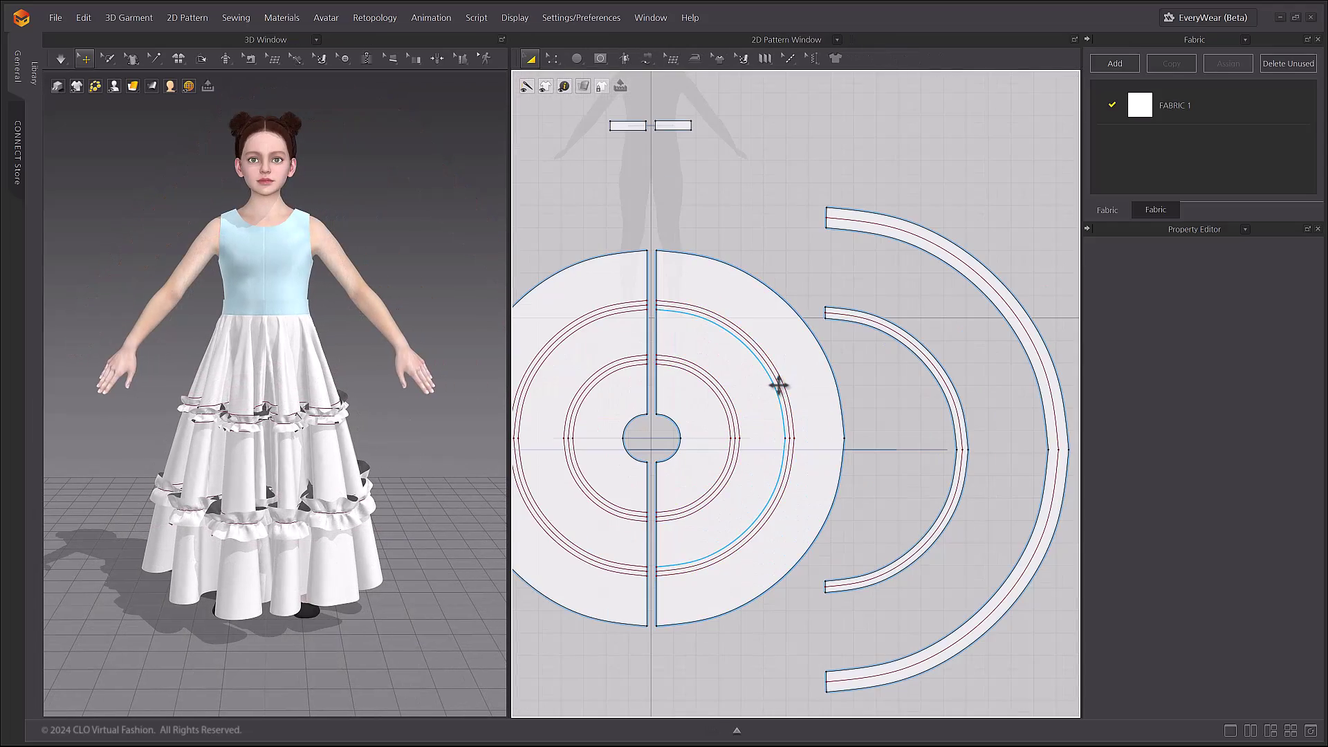
pyautogui.scroll(2, 782, 396)
pyautogui.click(781, 394)
pyautogui.scroll(-5, 869, 475)
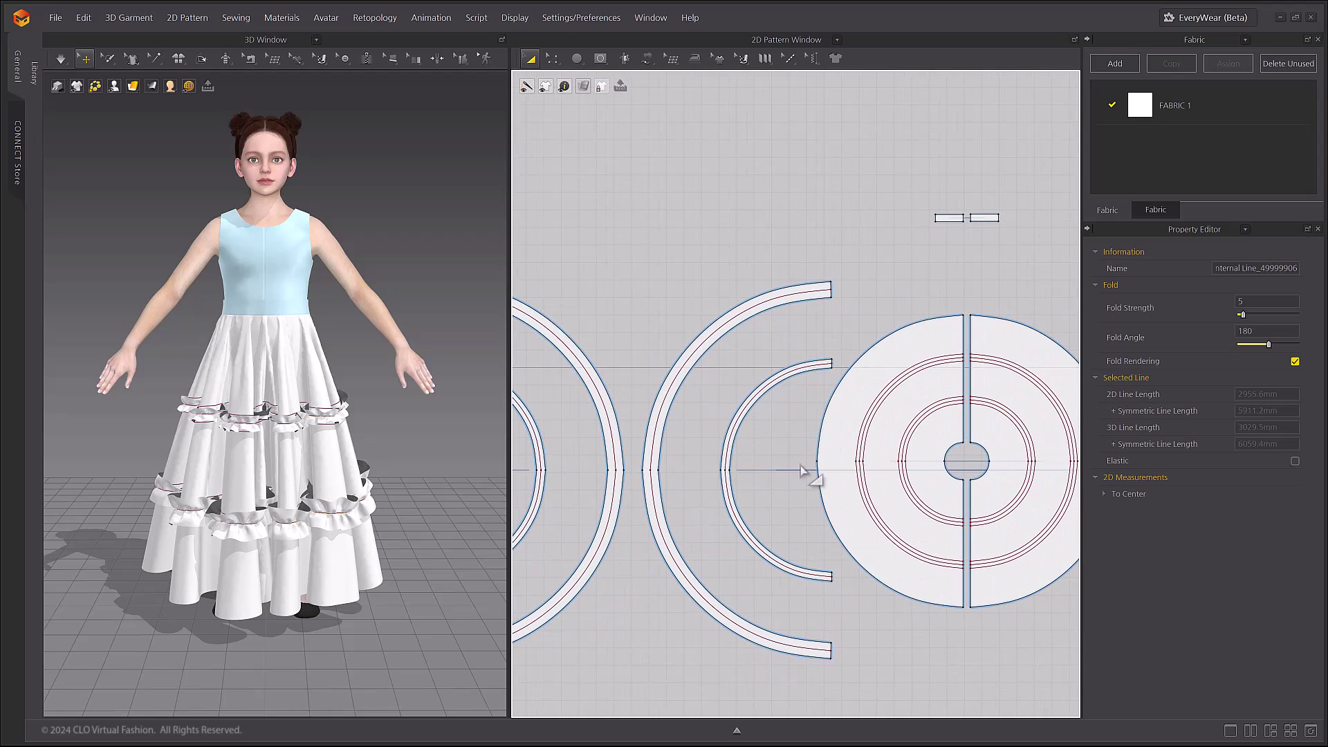
pyautogui.scroll(4, 898, 438)
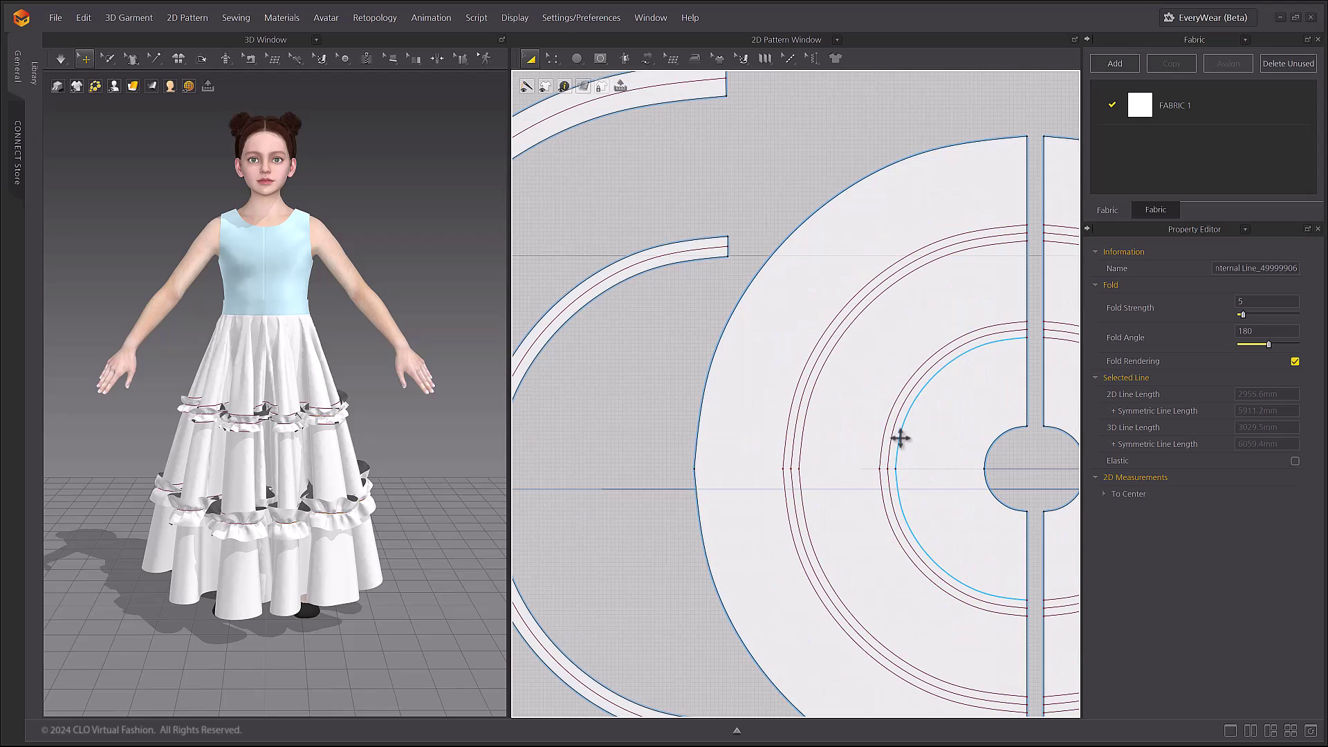
pyautogui.keyDown('shift'); pyautogui.click(799, 397); pyautogui.keyUp('shift')
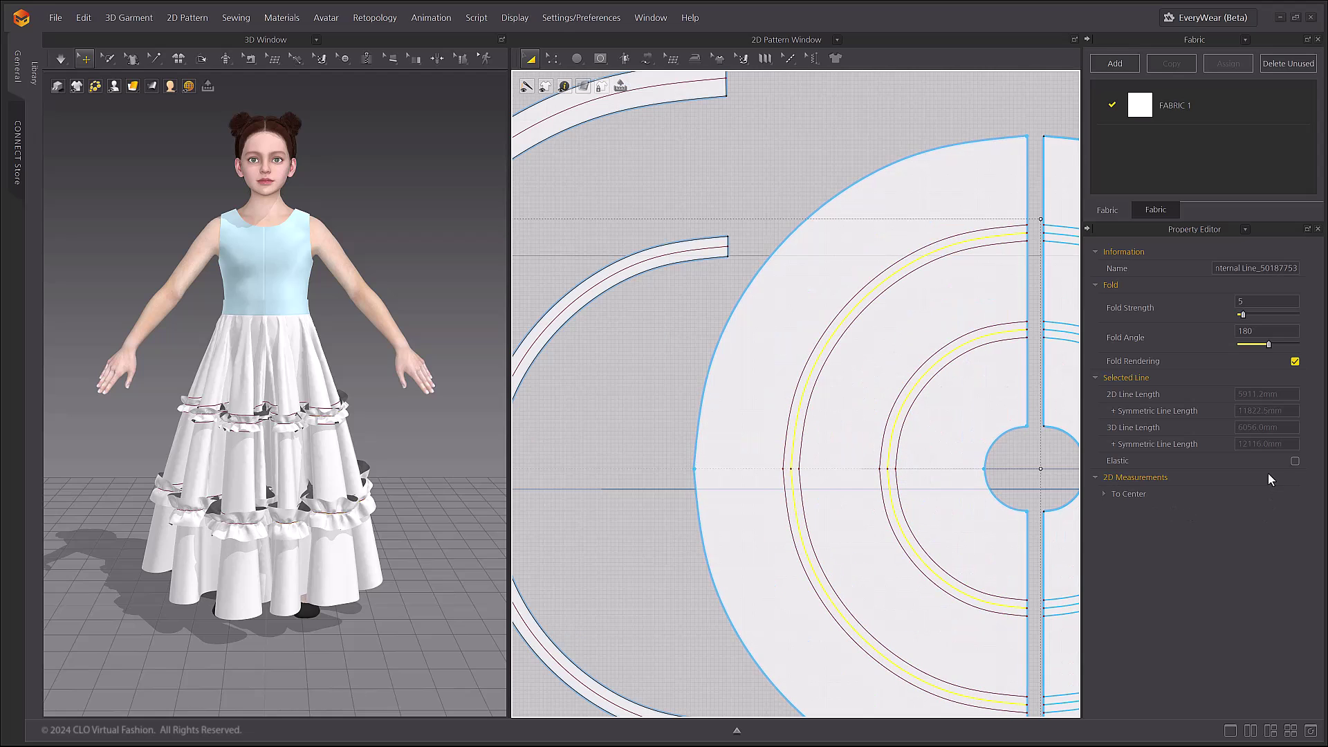
pyautogui.click(1295, 461)
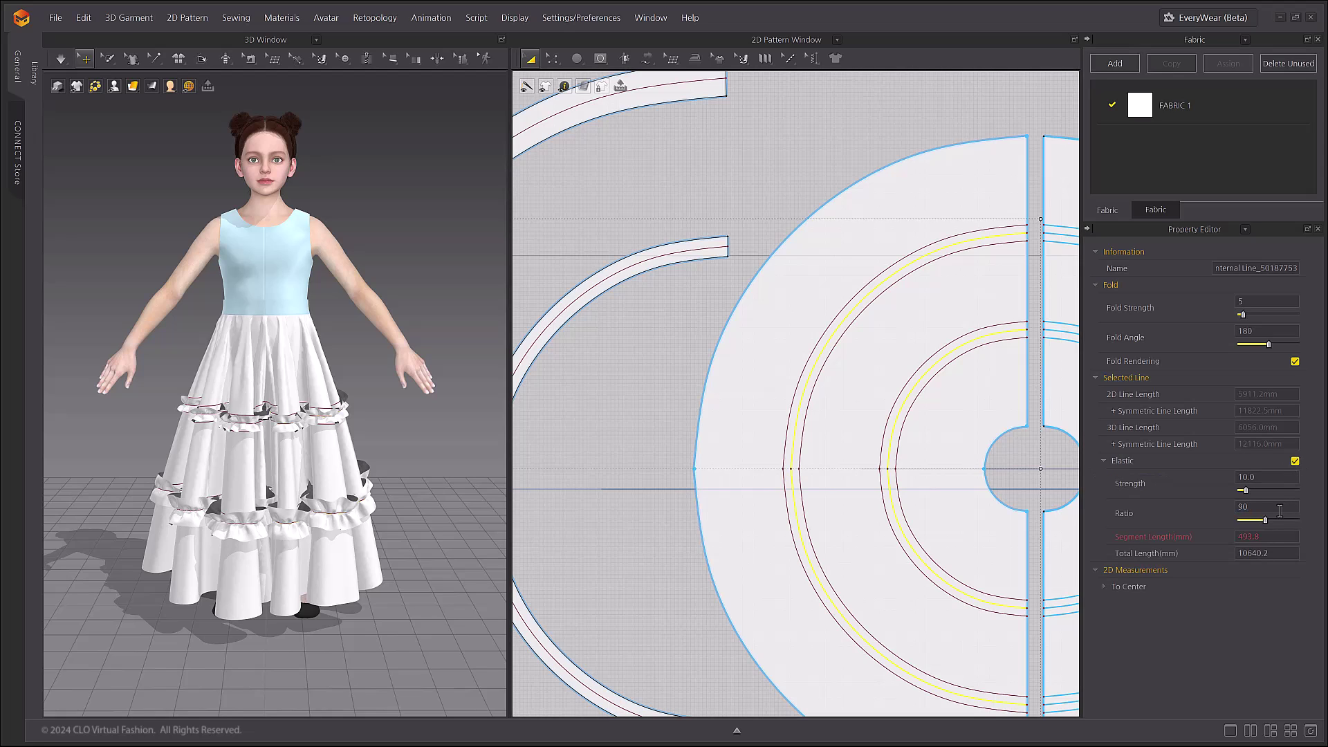
pyautogui.click(461, 477)
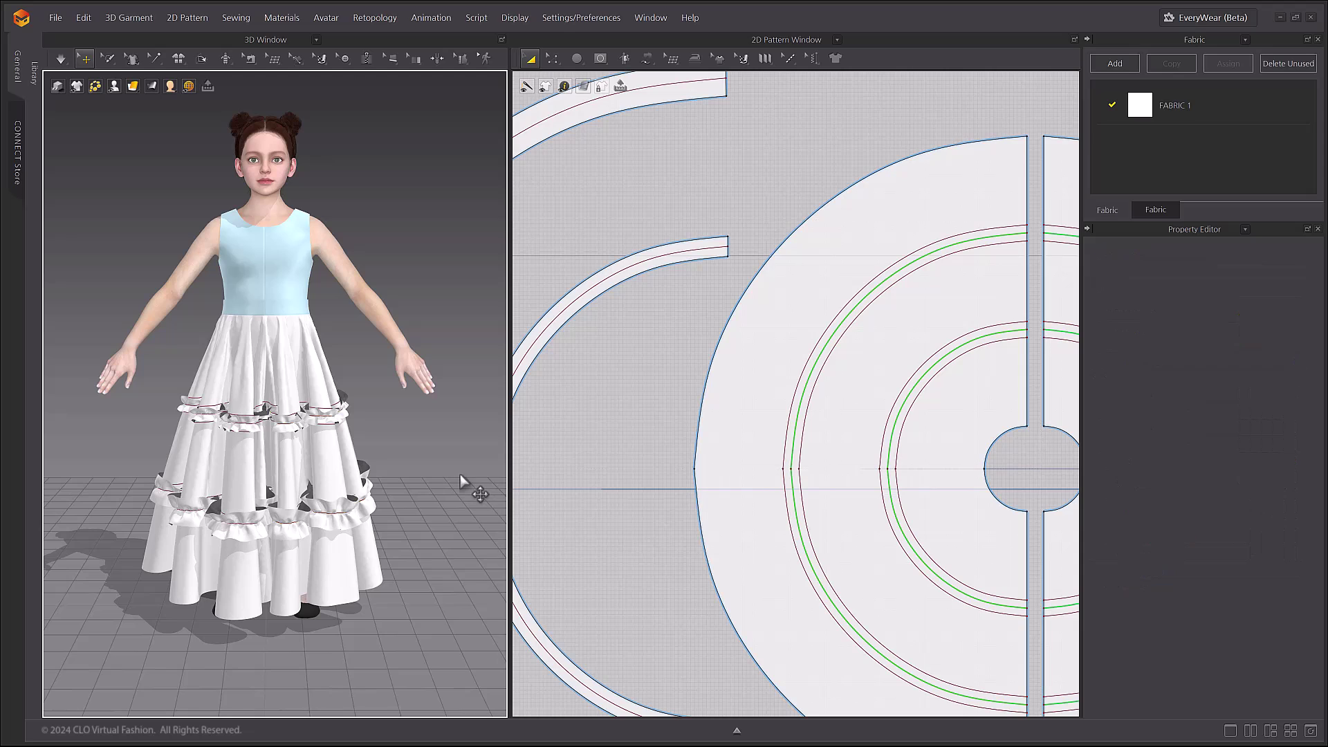
# Simulate the dress with the elastic lines and undo the simulated result.
pyautogui.press('space')
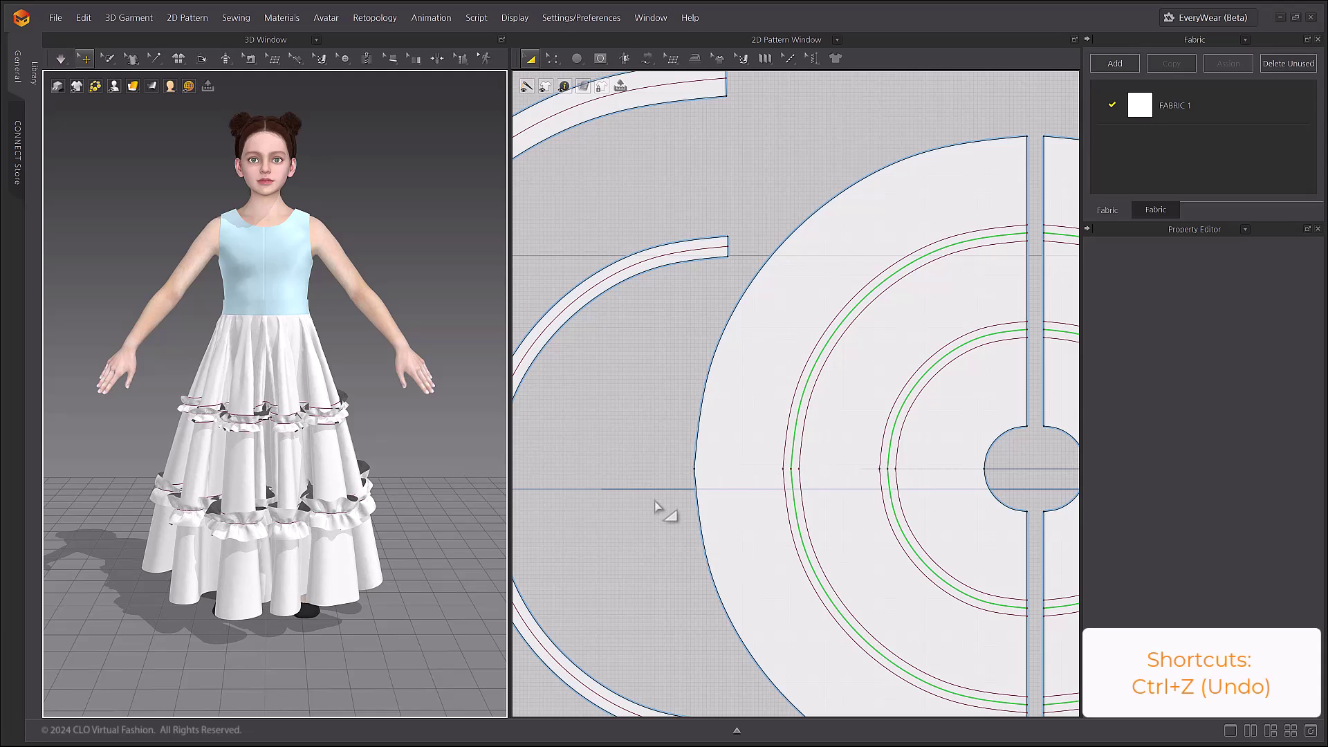
pyautogui.hotkey('ctrl', 'z')
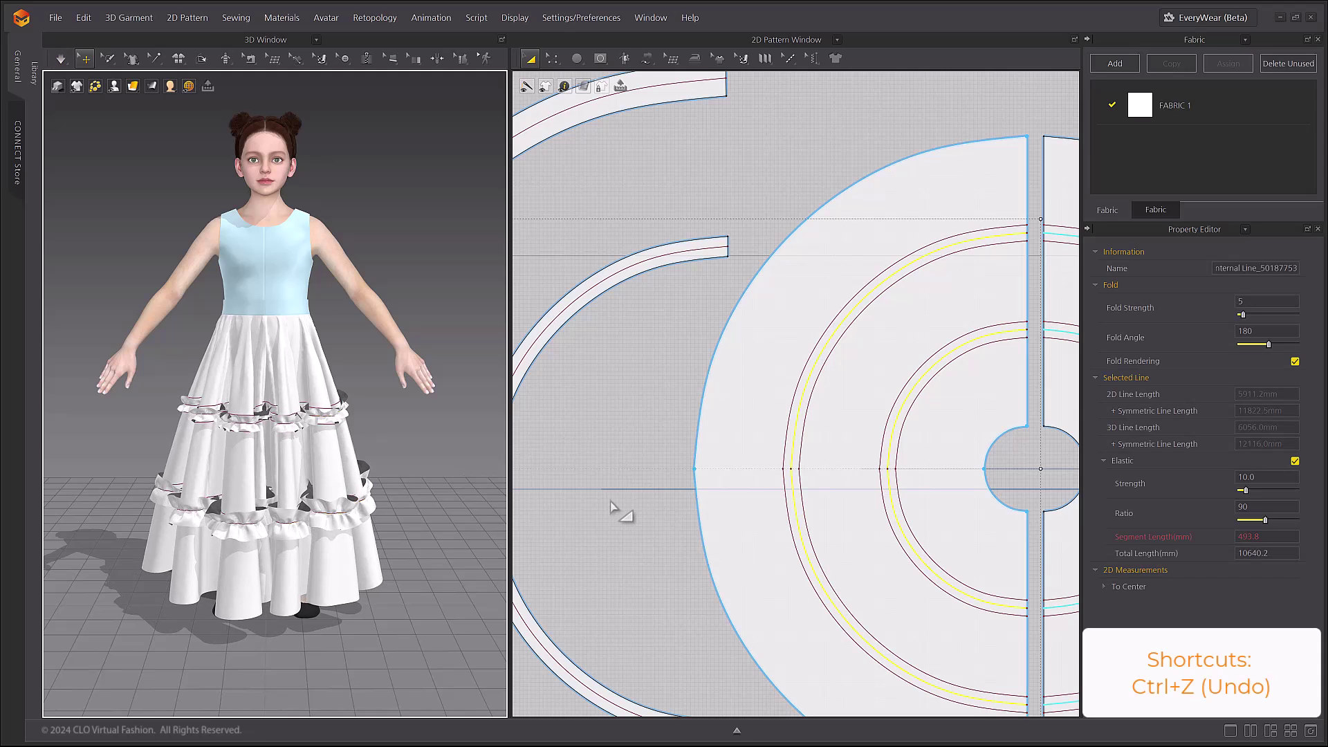
# Set the elastic ratio of the selected internal ruffle lines to 85 and simulate the garment.
pyautogui.doubleClick(1272, 509)
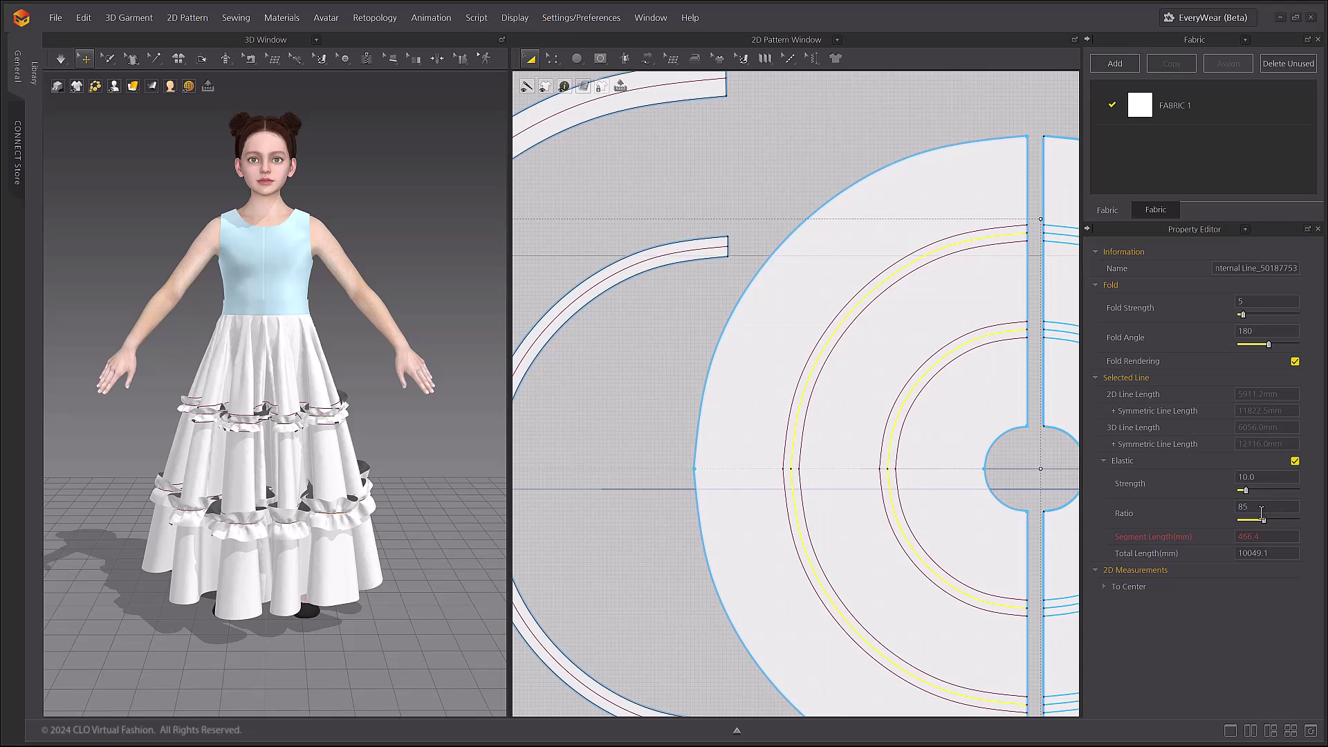
pyautogui.click(588, 581)
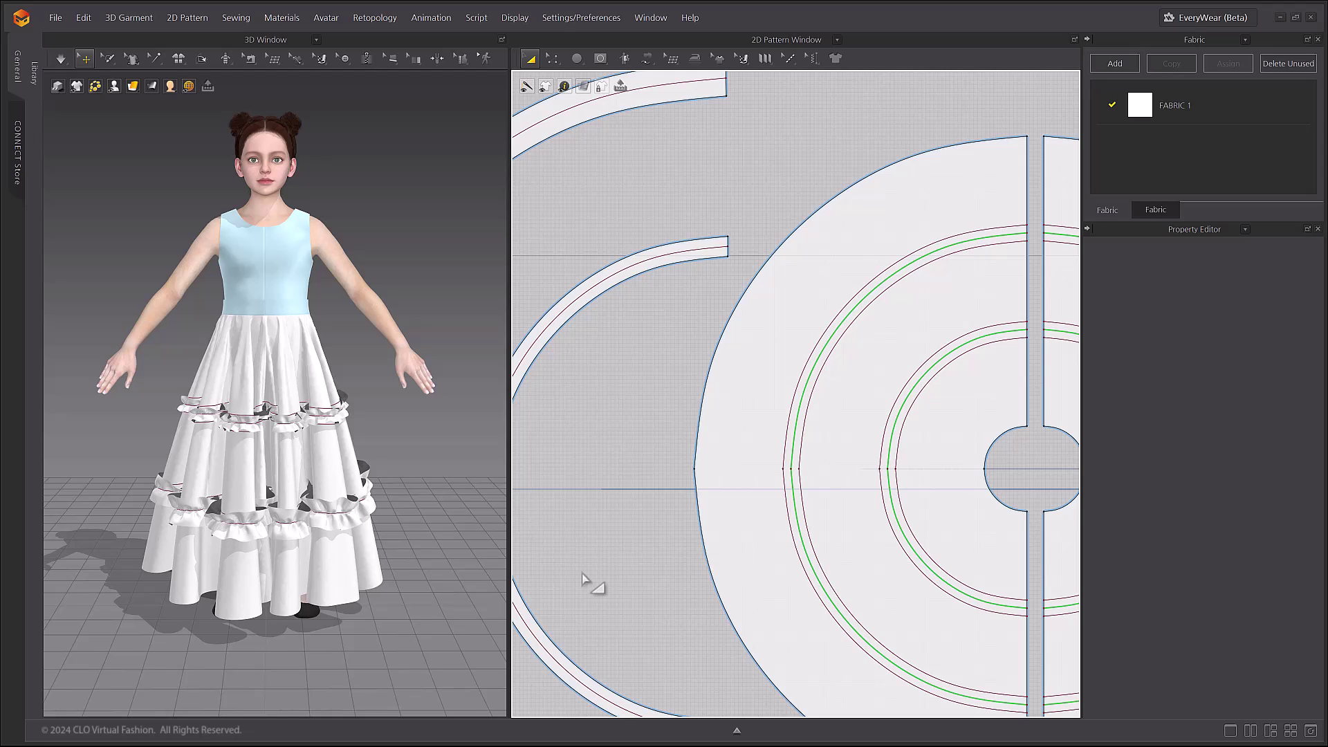
pyautogui.press('space')
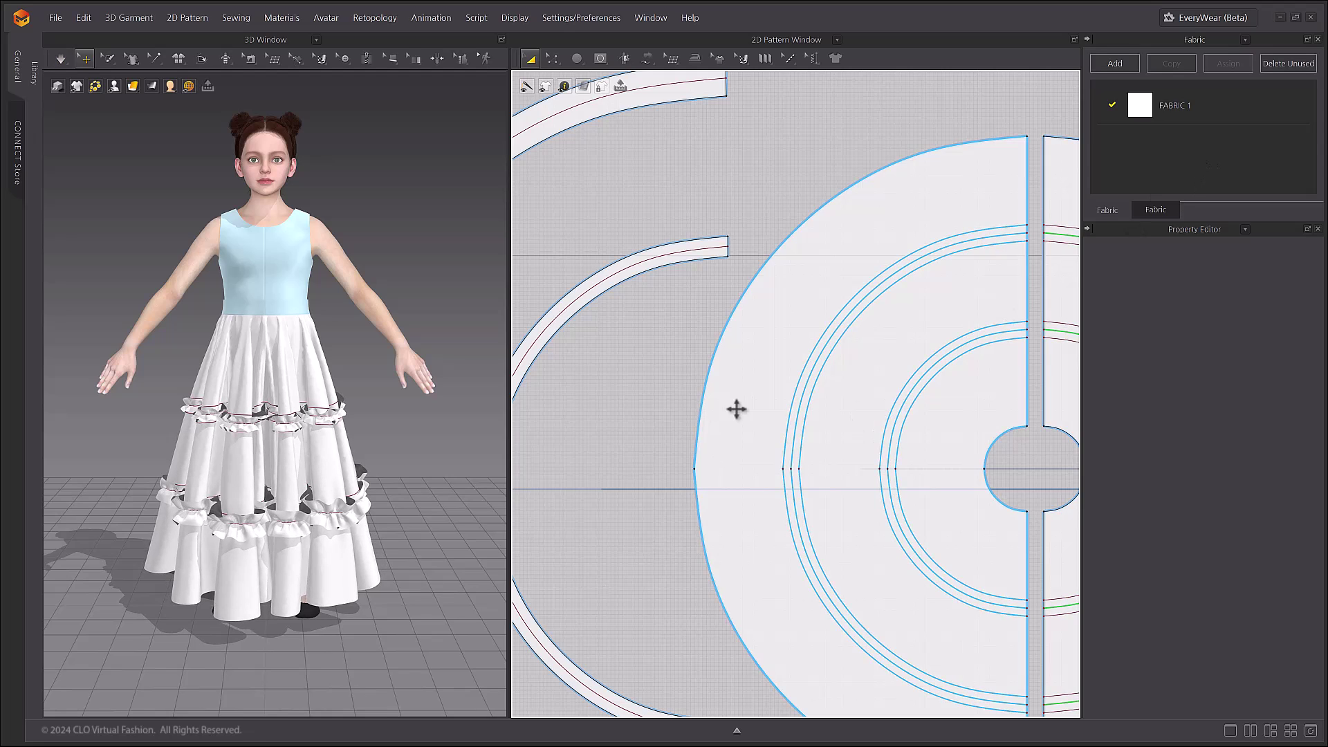
# Select all skirt circles and ruffle strips, assign them a new separate fabric, and rename that fabric Skirt.
pyautogui.scroll(-6, 736, 406)
pyautogui.moveTo(759, 489); pyautogui.dragTo(816, 443, button='right')
pyautogui.scroll(-1, 816, 444)
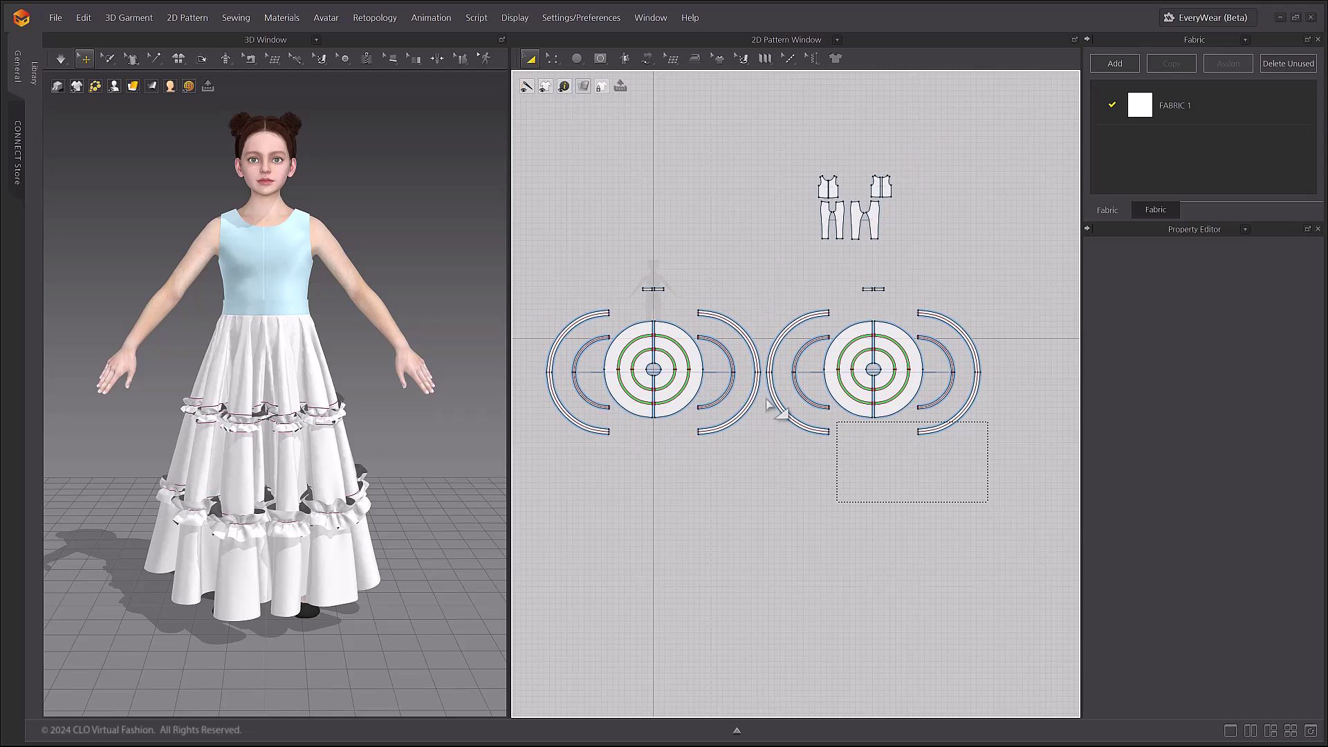
pyautogui.moveTo(767, 400); pyautogui.dragTo(541, 299)
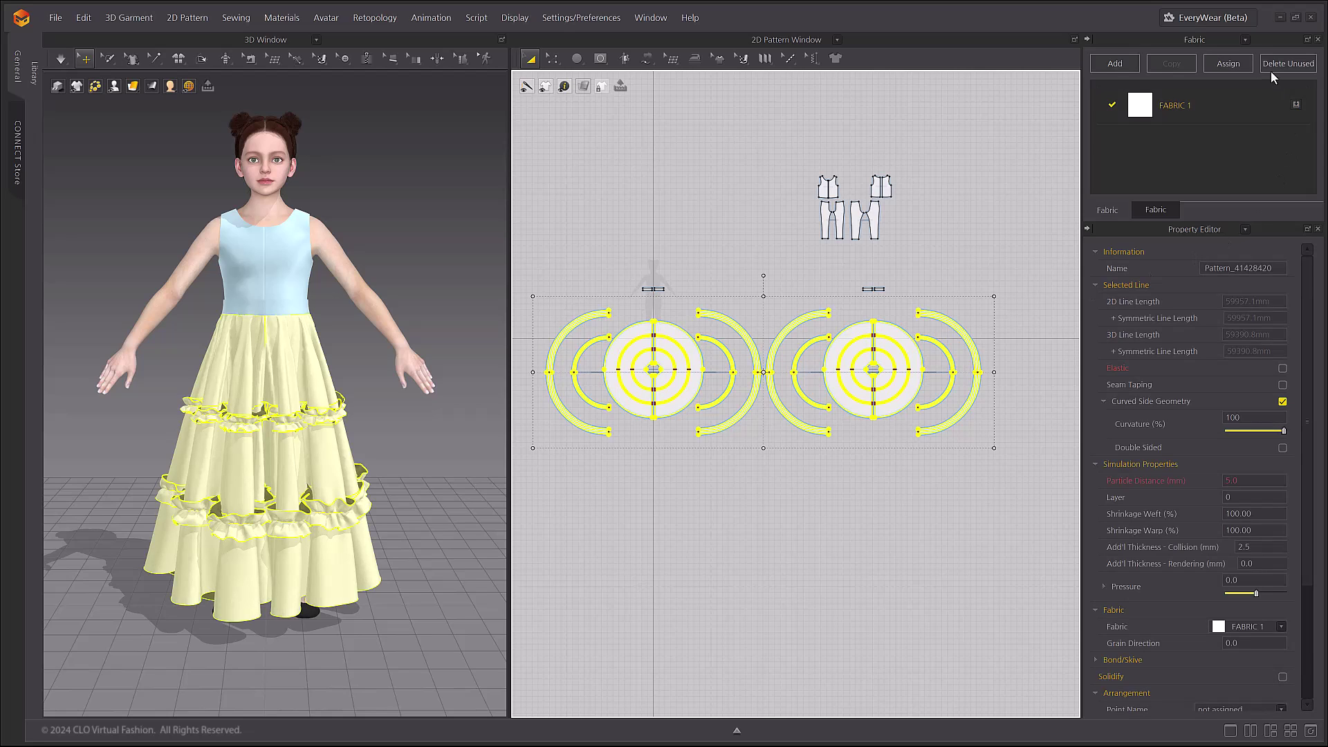
pyautogui.click(1235, 63)
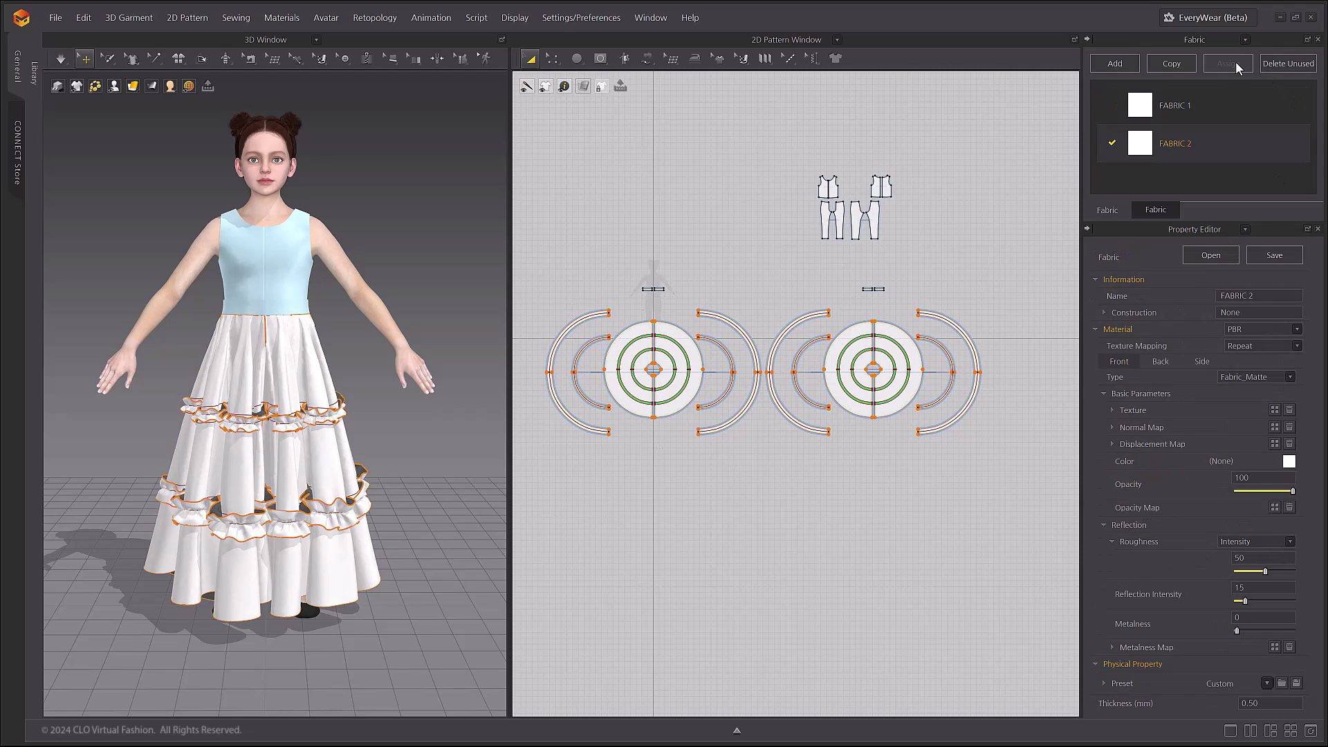
pyautogui.doubleClick(1176, 144)
# Apply the Silk_Chiffon physical property preset to the Skirt fabric and clear the selection.
pyautogui.click(1267, 683)
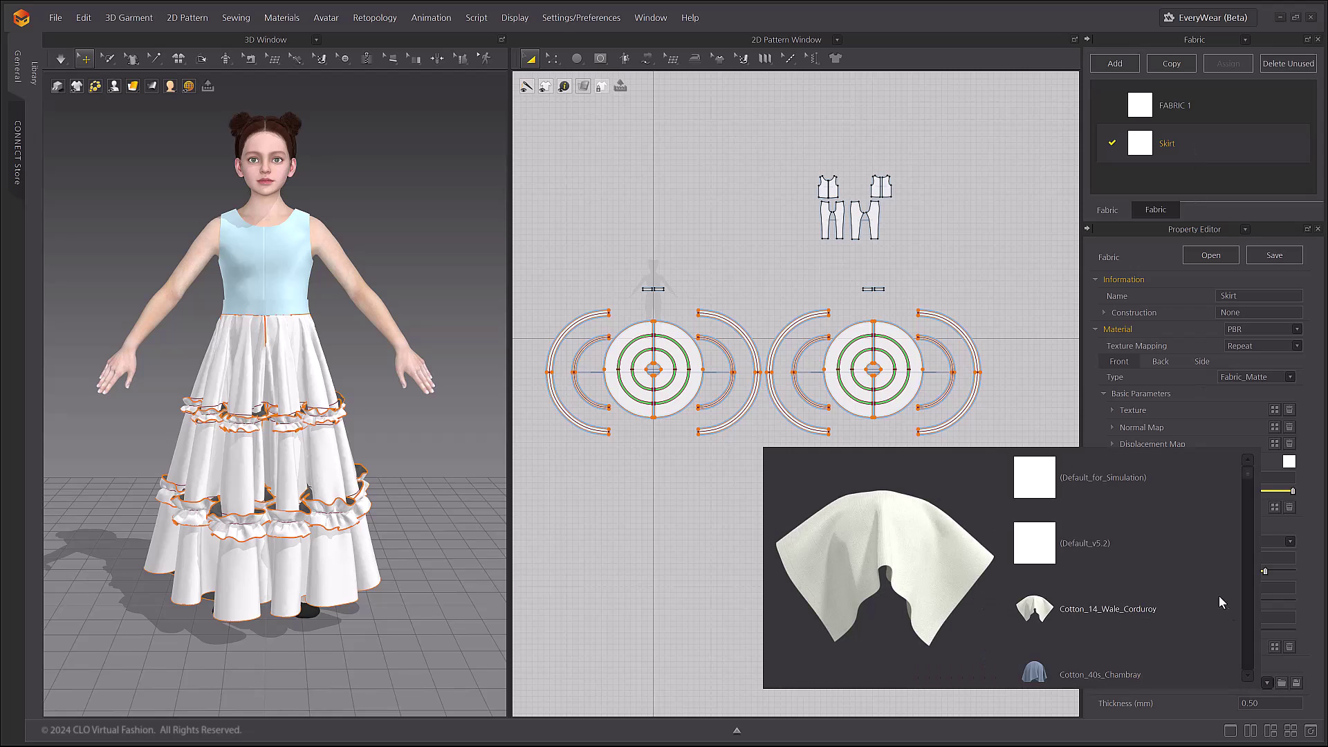
pyautogui.scroll(-10, 1198, 587)
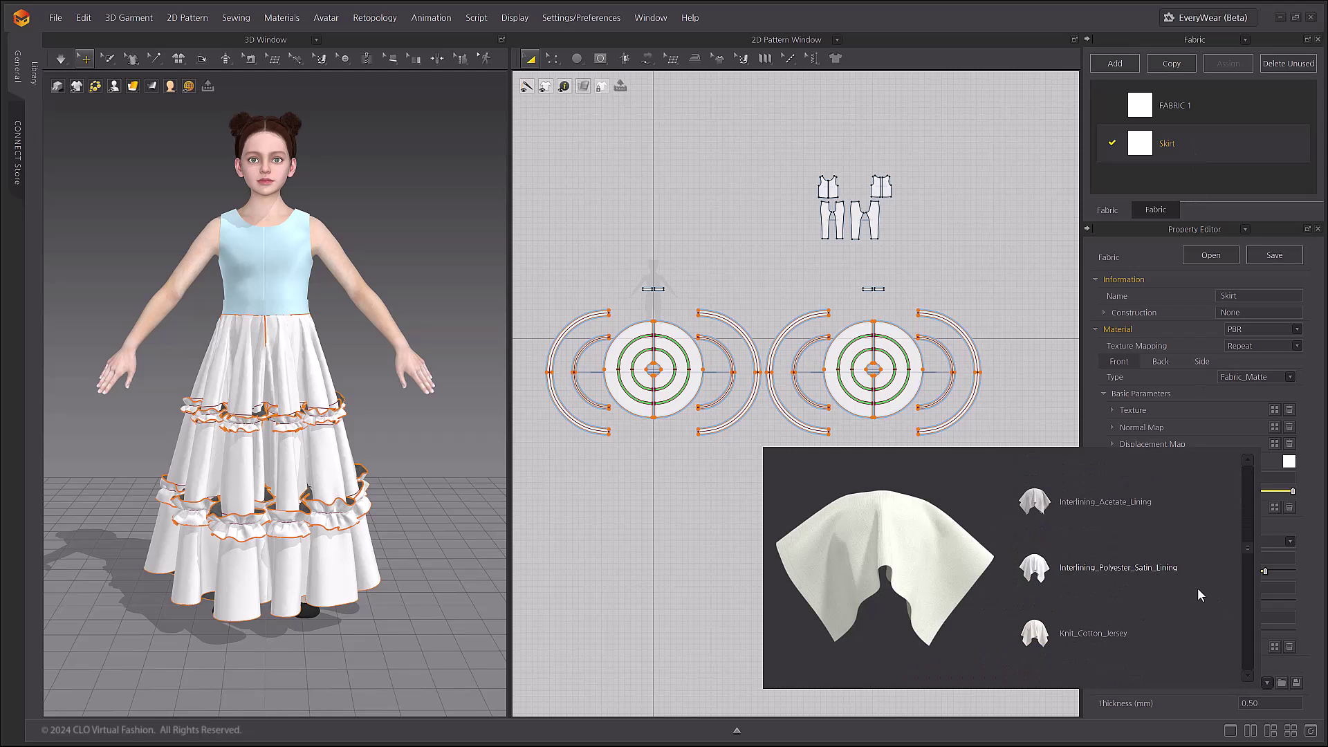
pyautogui.scroll(-10, 1197, 589)
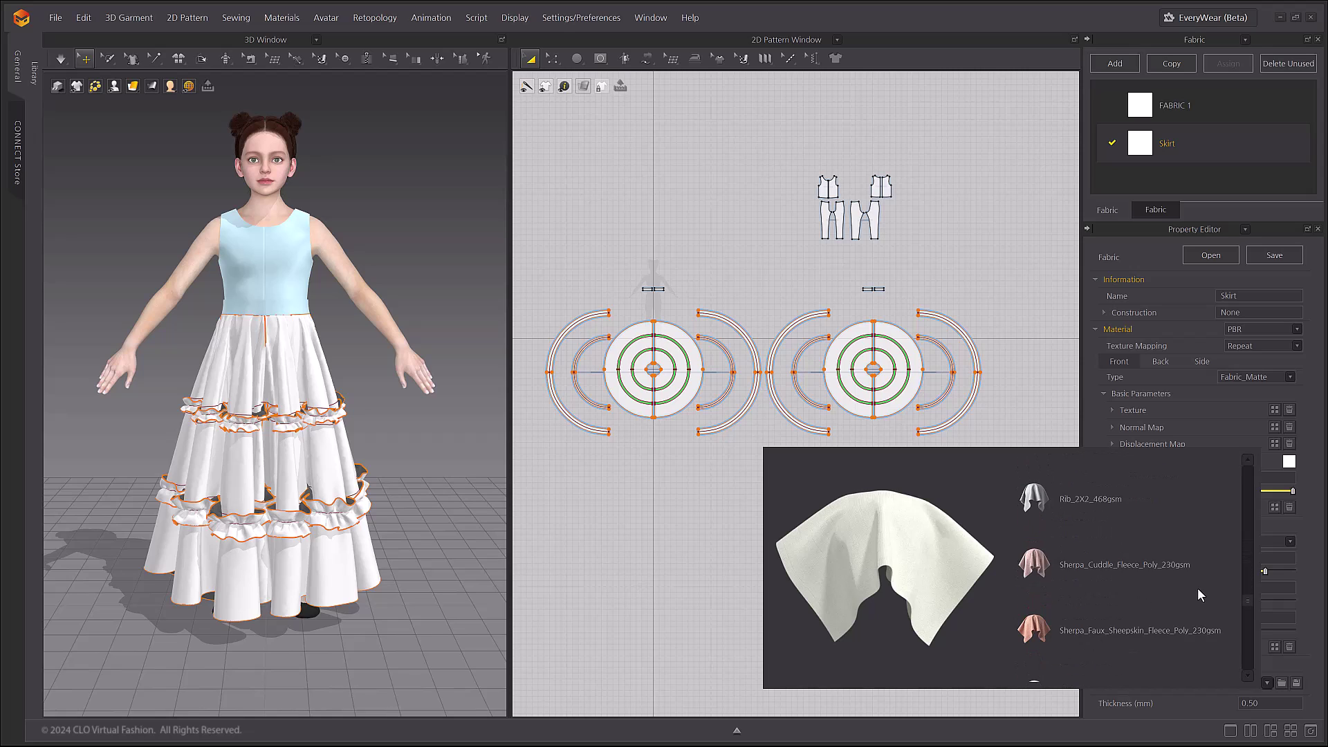
pyautogui.scroll(-5, 1197, 587)
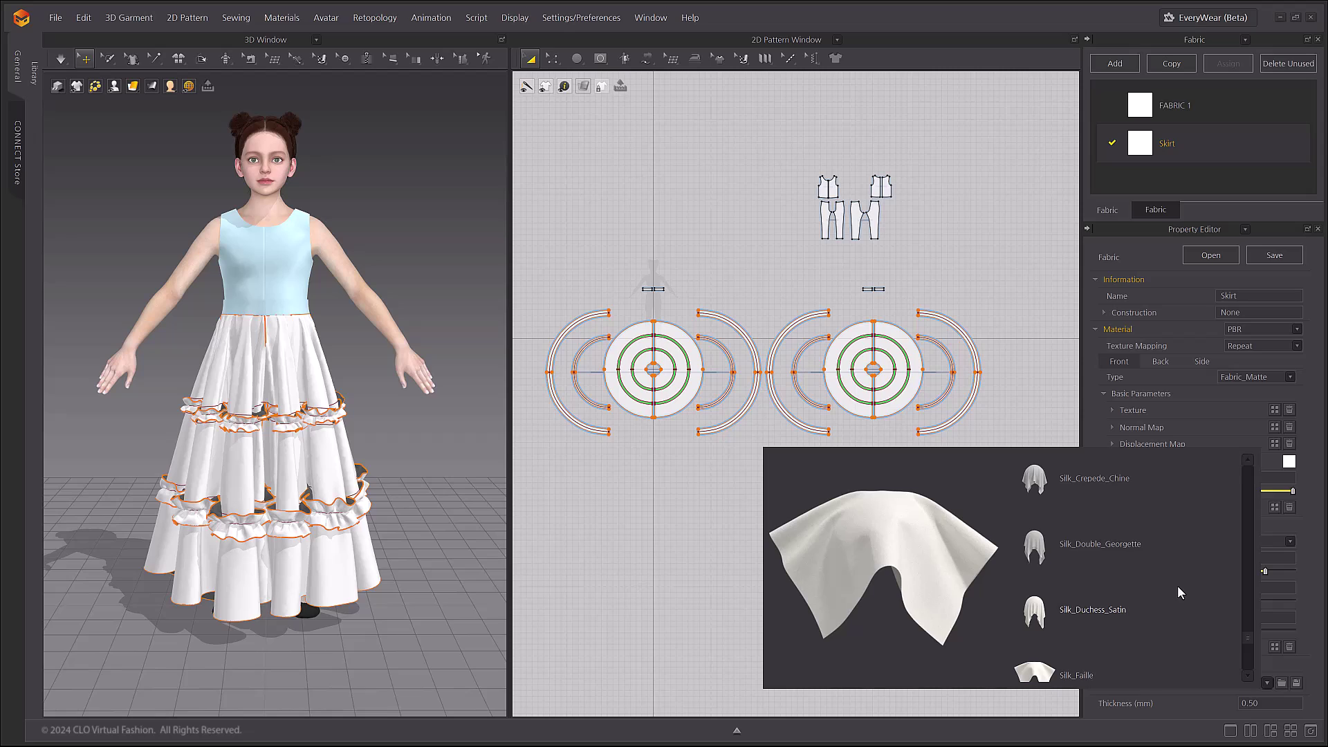
pyautogui.scroll(2, 1179, 592)
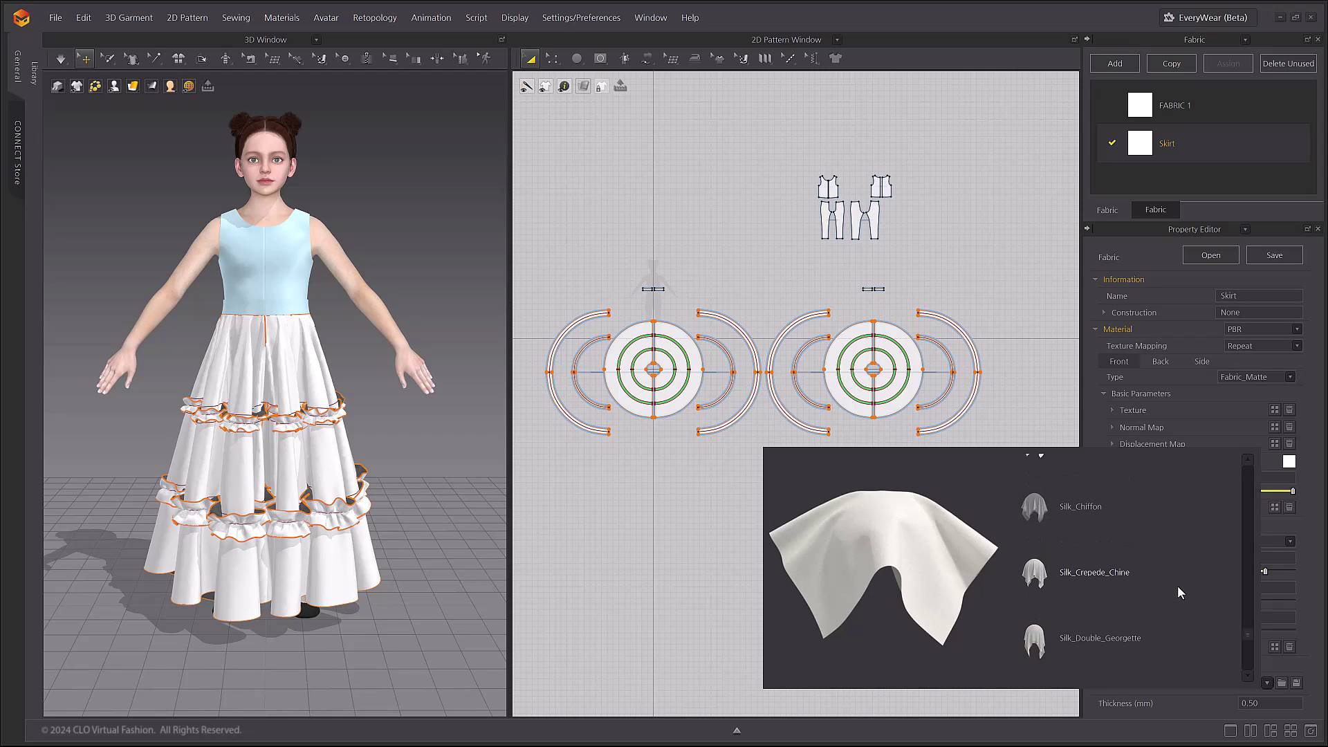
pyautogui.click(1070, 507)
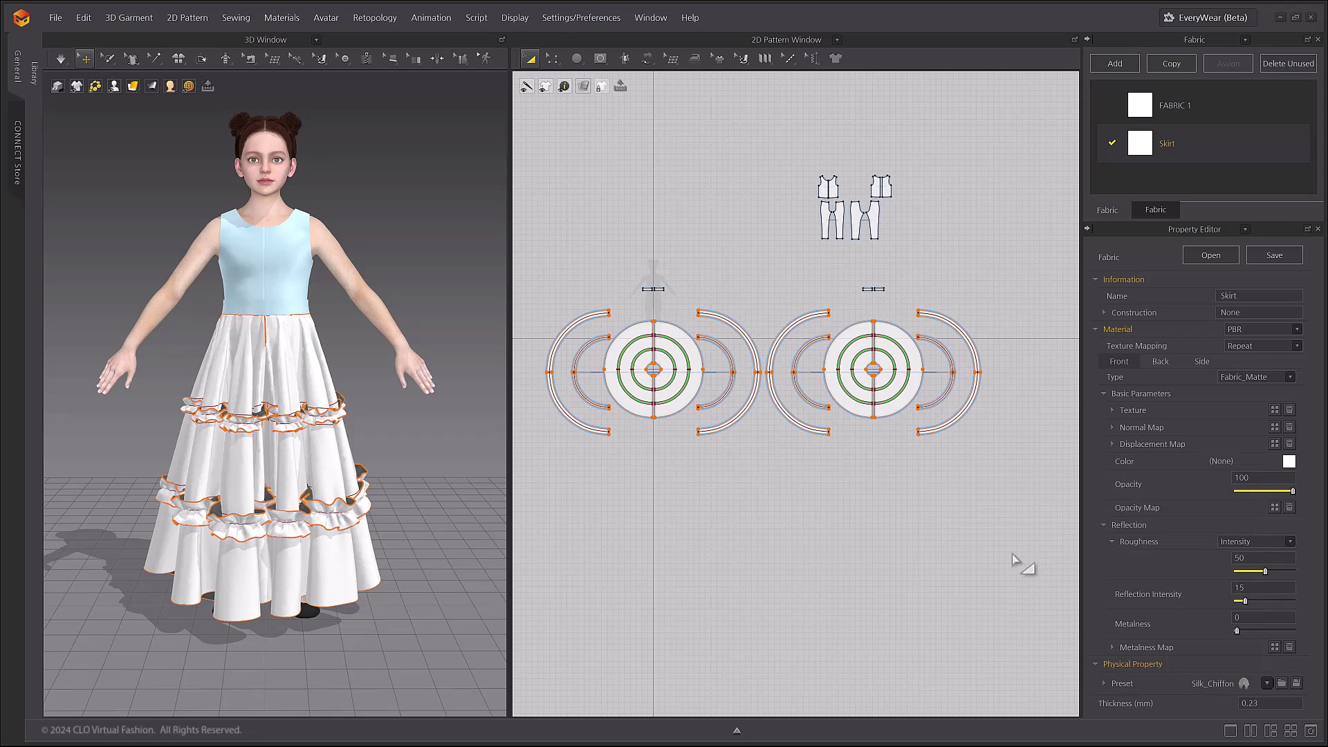
pyautogui.click(978, 557)
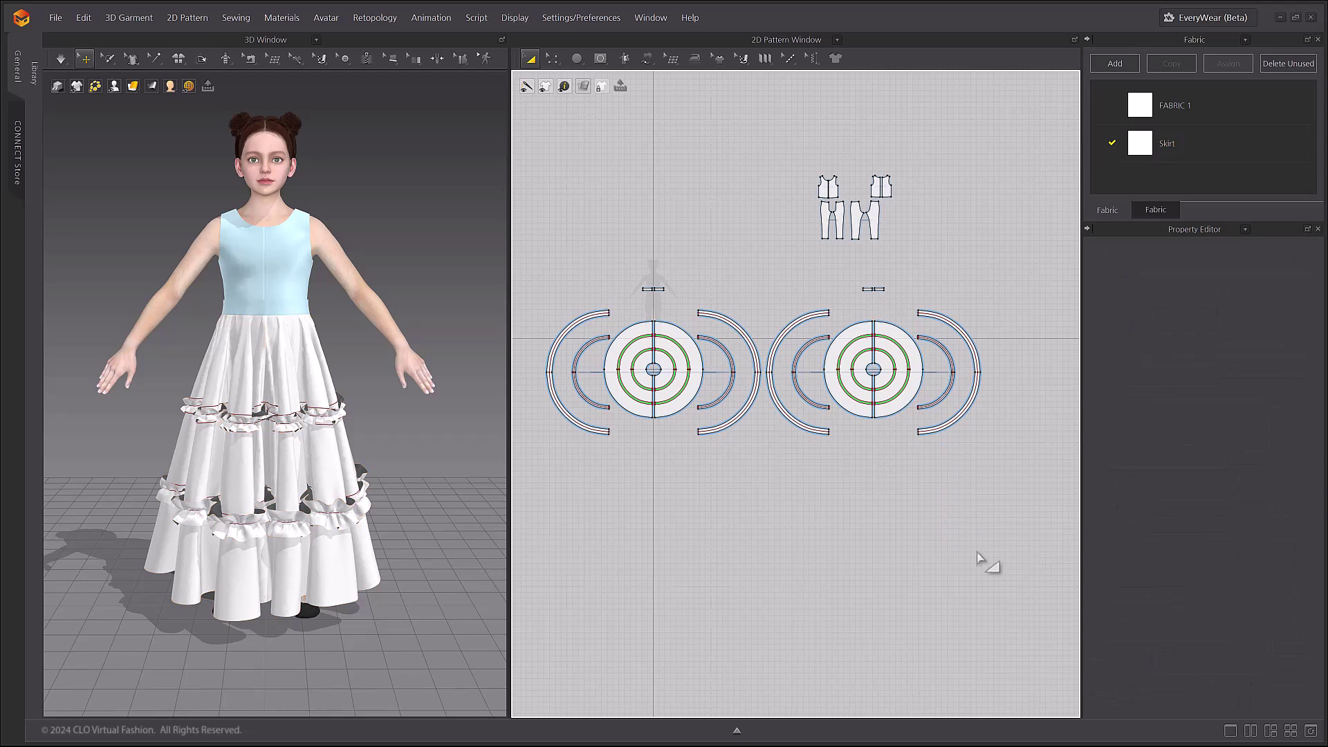
# Simulate the dress with the chiffon fabric and inspect the skirt's ruffles up close in a 3D-only layout.
pyautogui.click(463, 474)
pyautogui.press('space')
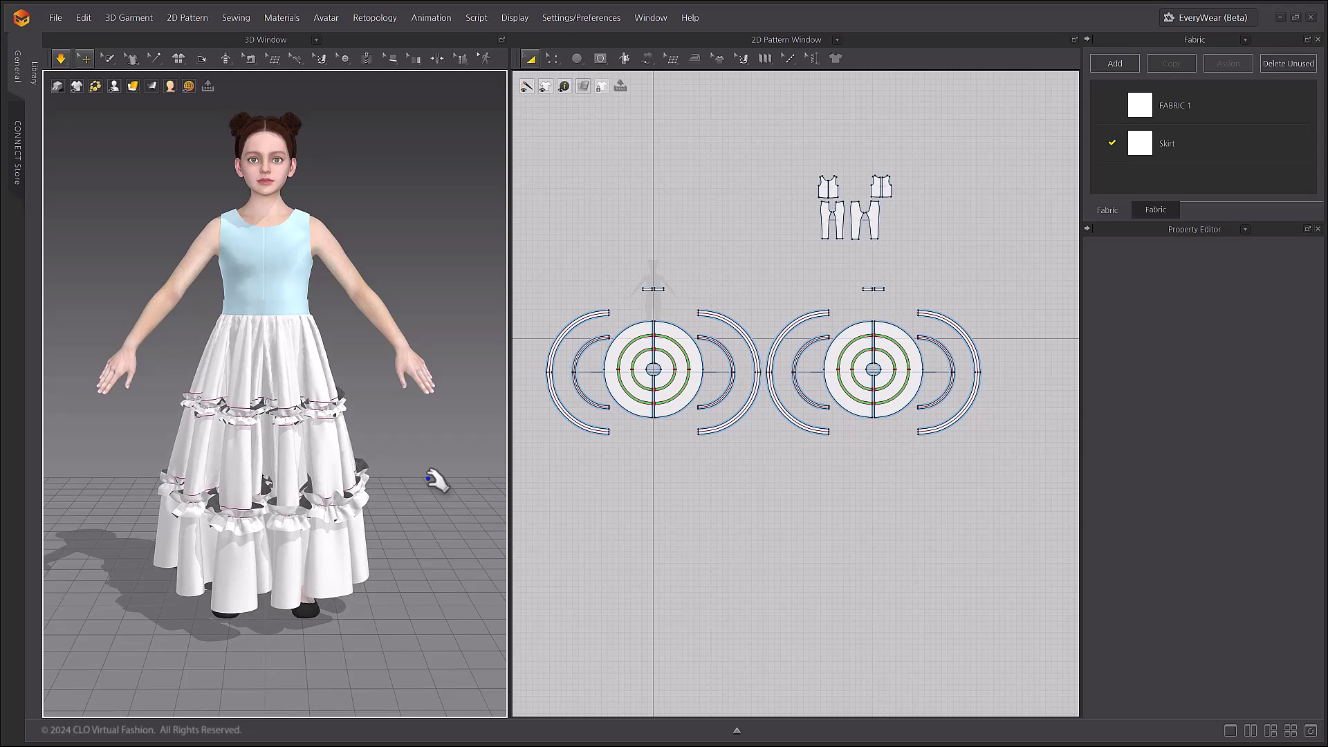
pyautogui.click(1230, 732)
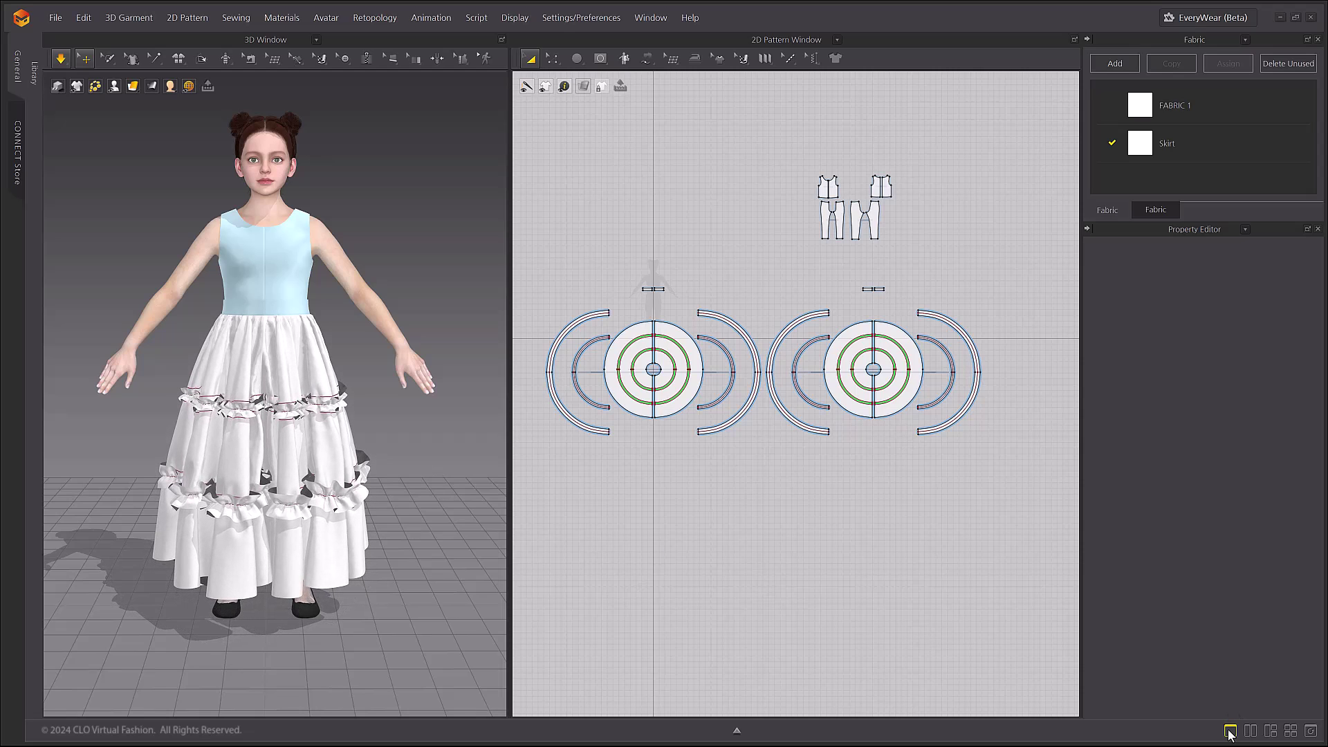
pyautogui.click(1230, 732)
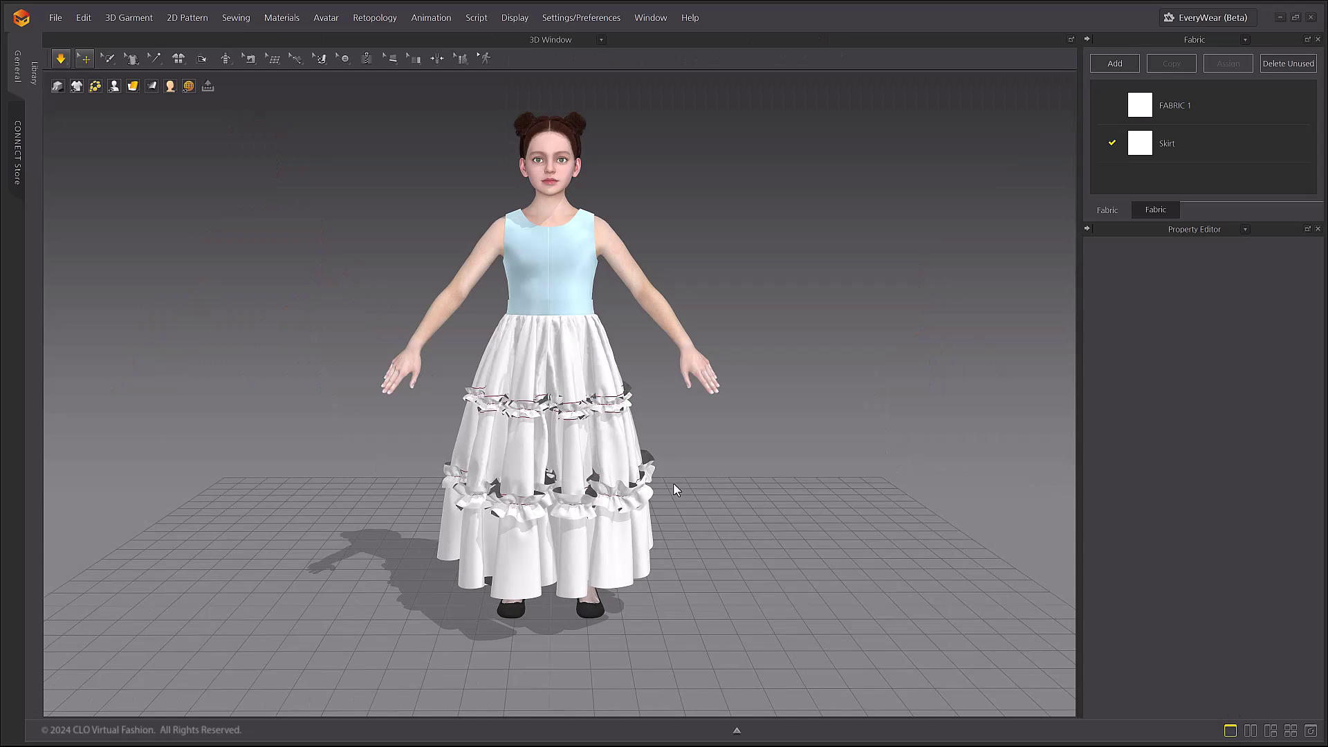
pyautogui.scroll(5, 812, 566)
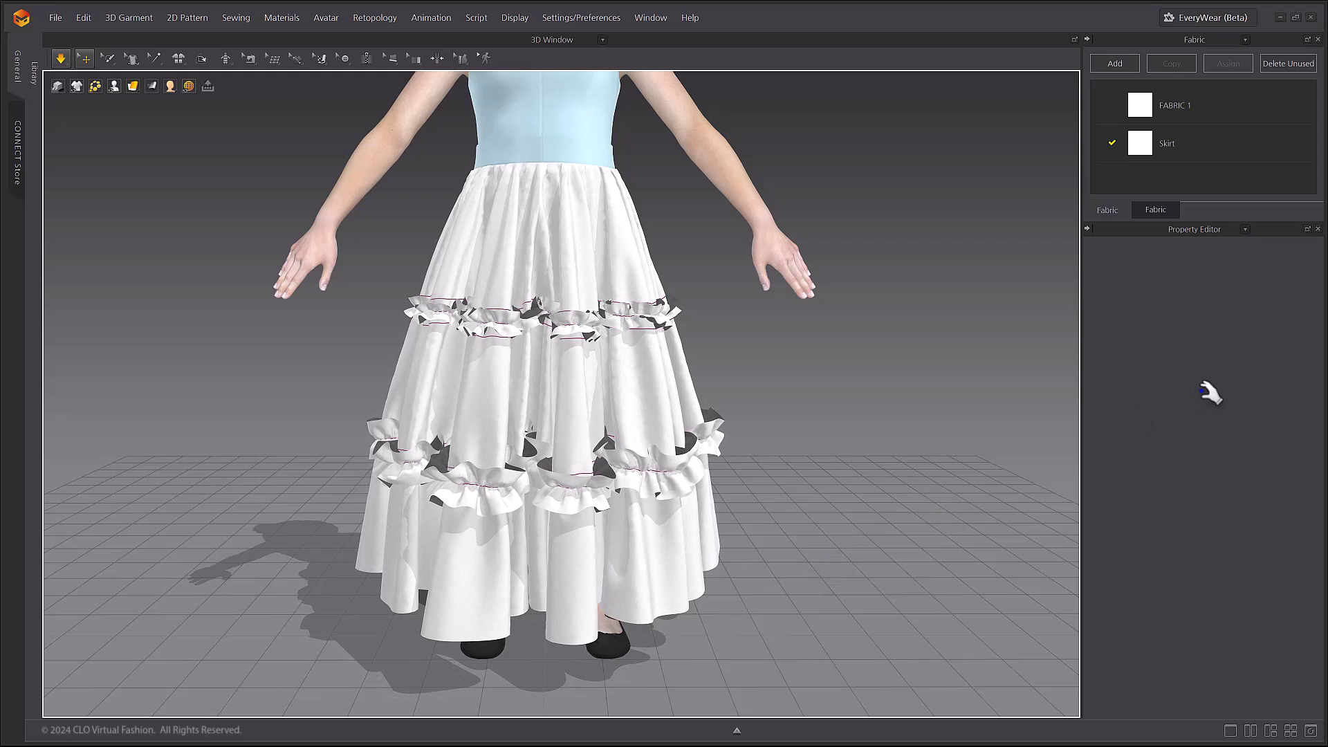
pyautogui.moveTo(851, 549); pyautogui.dragTo(543, 541, button='right')
pyautogui.moveTo(540, 541); pyautogui.dragTo(546, 541, button='right')
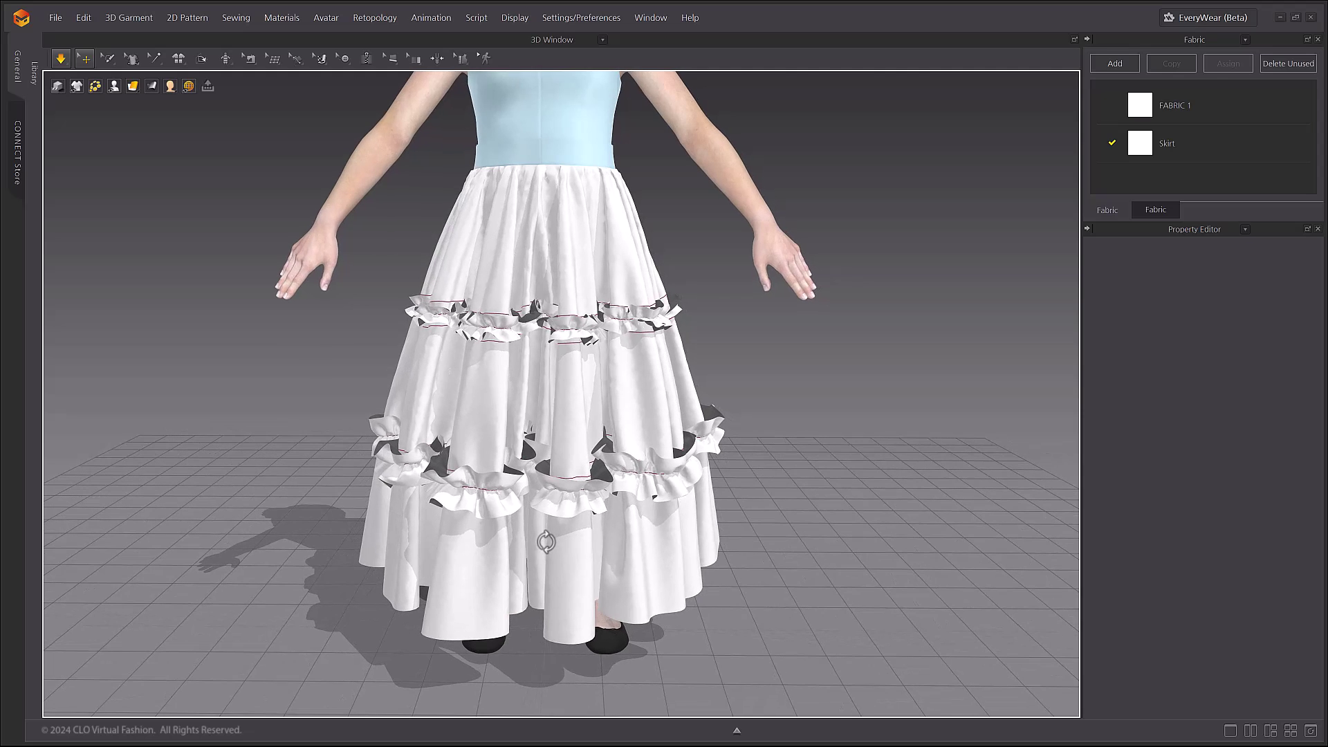